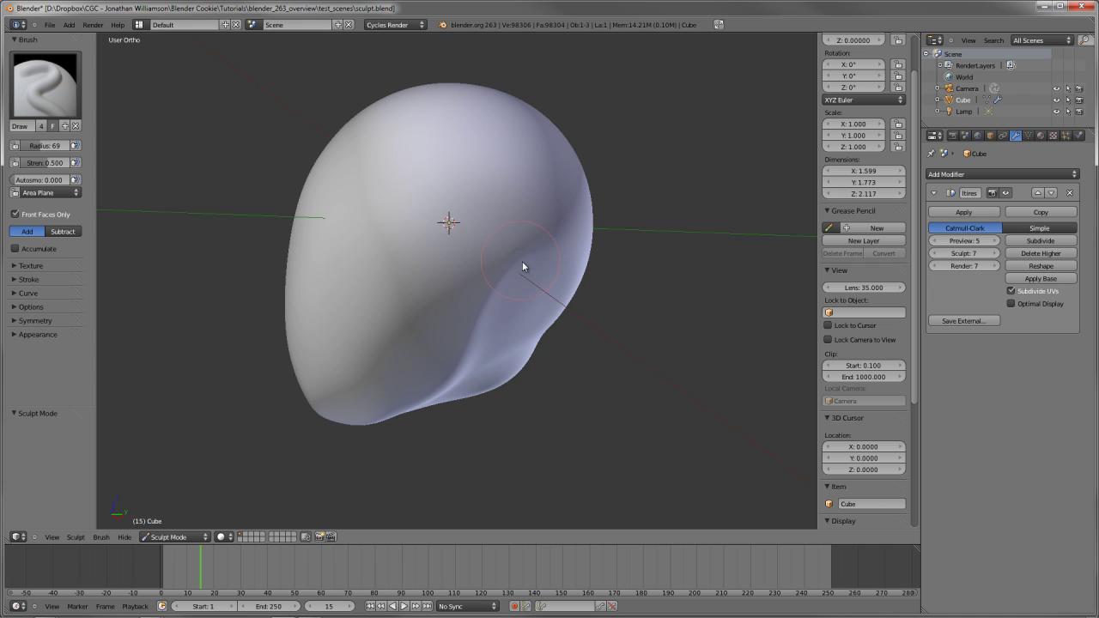
Hide one half of the head mesh in Sculpt Mode with a box hide from above the head down past the chin
{"action": "middle_click_drag", "start_coordinate": [520, 263], "coordinate": [556, 268]}
{"action": "key", "text": "KP_1"}
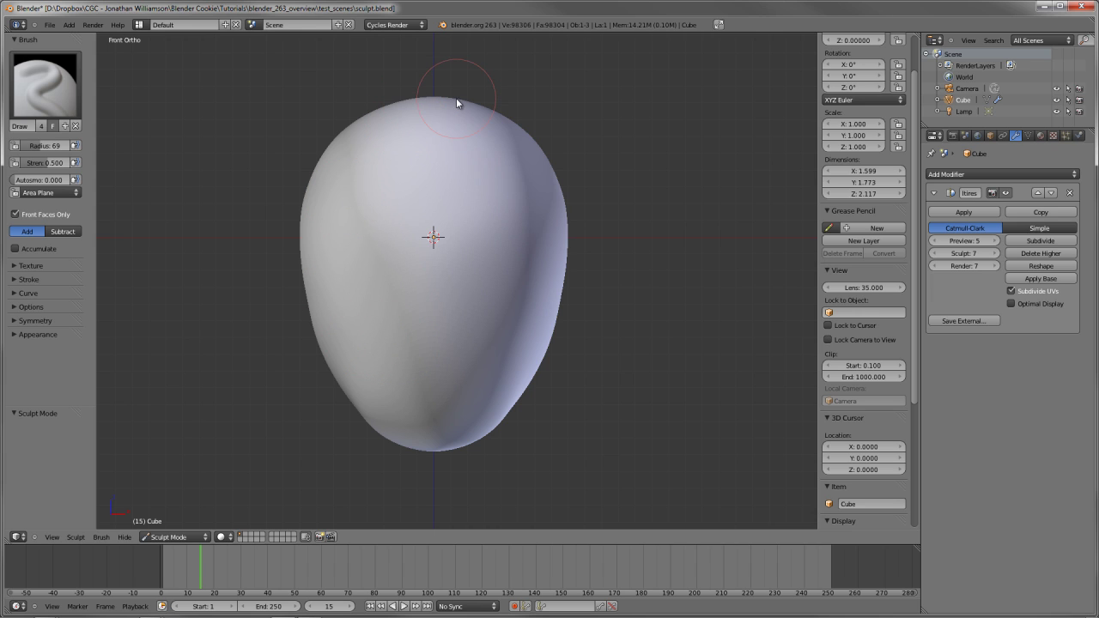
{"action": "middle_click_drag", "start_coordinate": [500, 204], "coordinate": [502, 310]}
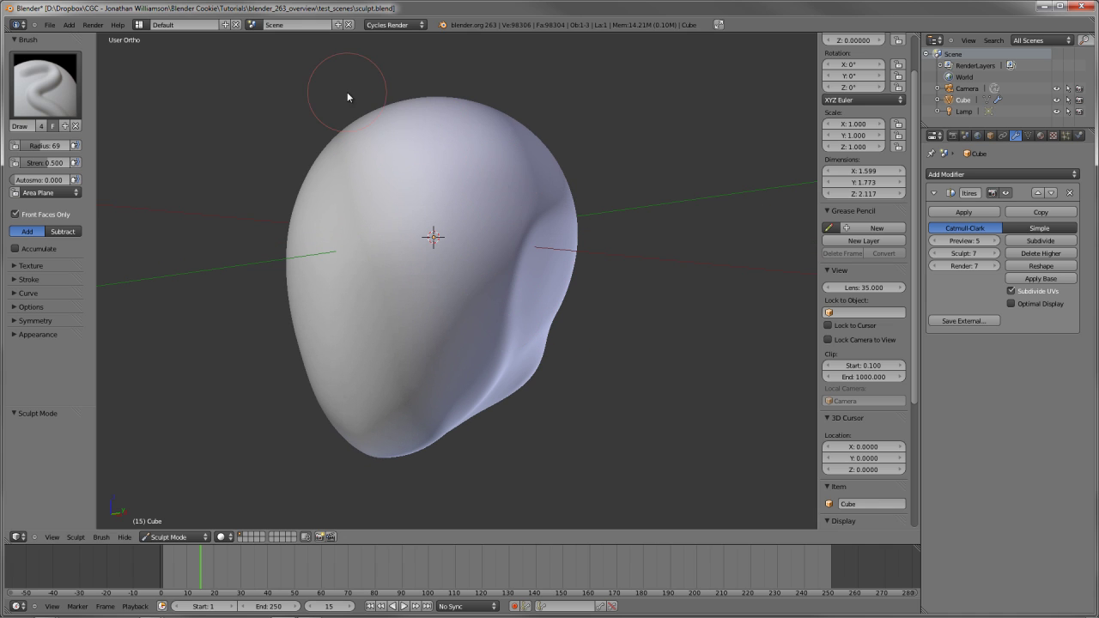
{"action": "key", "text": "h"}
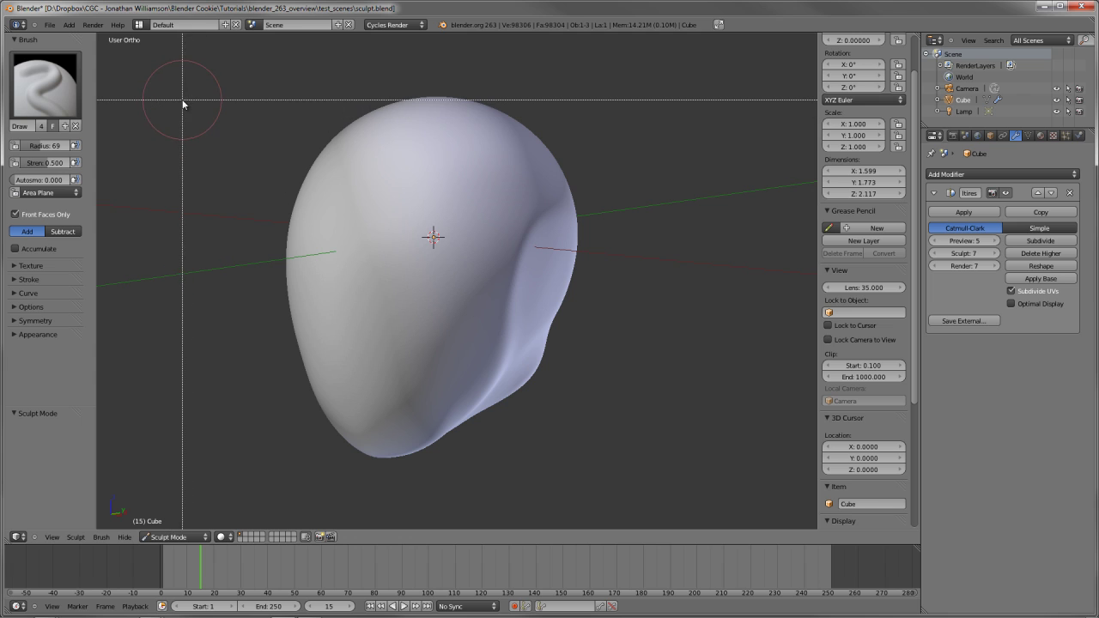
{"action": "left_click_drag", "start_coordinate": [171, 100], "coordinate": [429, 507]}
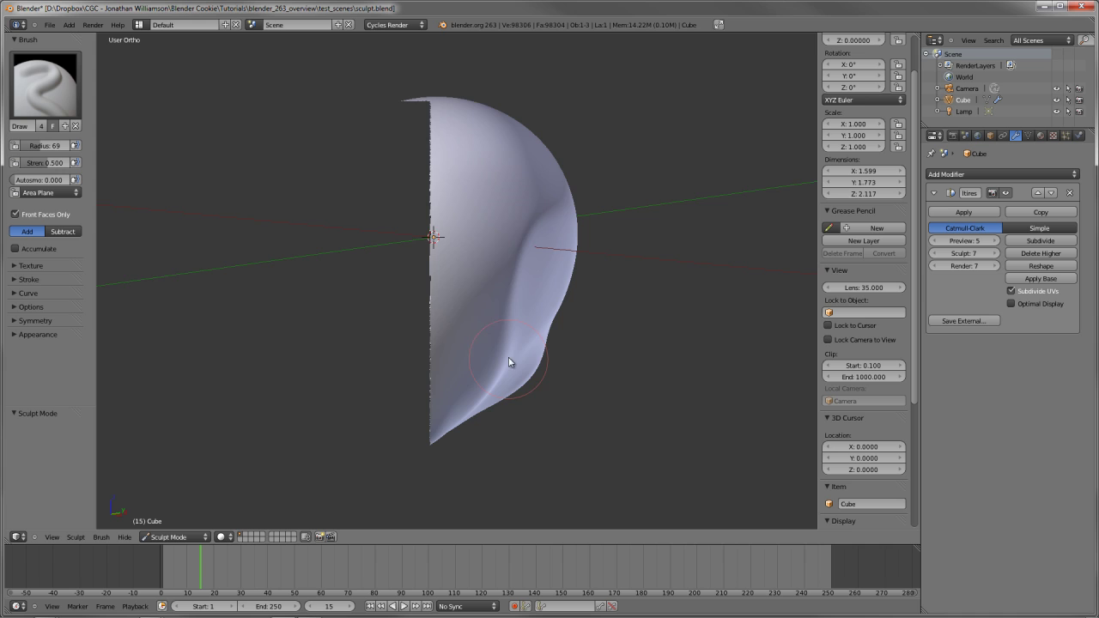
Box-hide another part of the head from an angled side view and reveal the whole mesh
{"action": "mouse_move", "coordinate": [508, 357]}
{"action": "middle_mouse_down"}
{"action": "mouse_move", "coordinate": [489, 354]}
{"action": "mouse_move", "coordinate": [334, 475]}
{"action": "mouse_move", "coordinate": [325, 372]}
{"action": "mouse_move", "coordinate": [335, 304]}
{"action": "middle_mouse_up"}
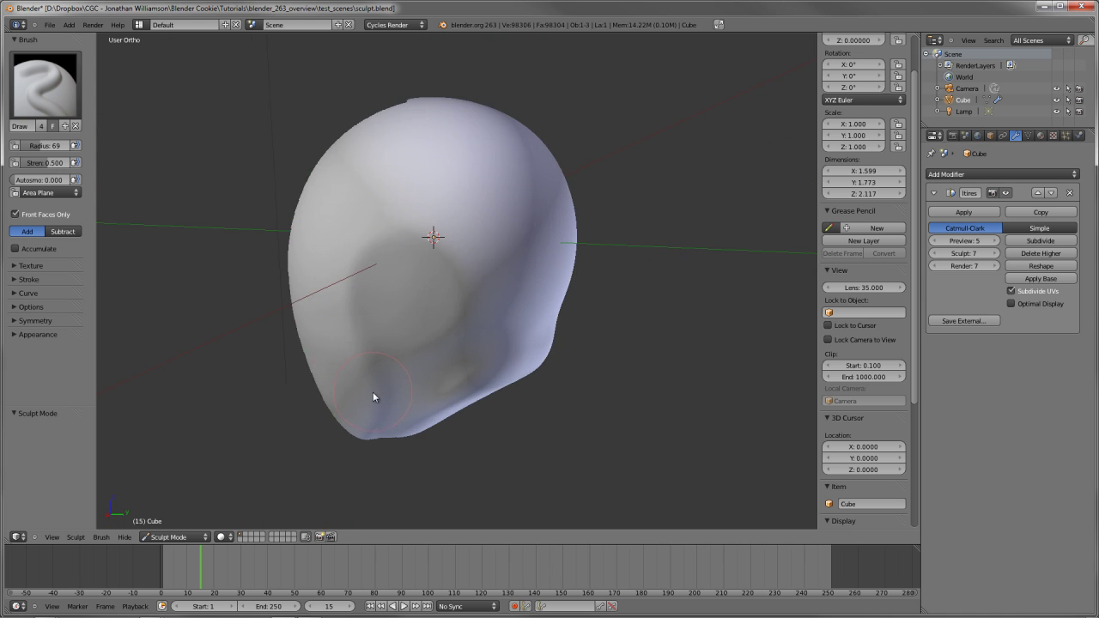
{"action": "middle_click_drag", "start_coordinate": [372, 394], "coordinate": [436, 297]}
{"action": "scroll", "coordinate": [438, 292], "scroll_direction": "up", "scroll_amount": 3}
{"action": "scroll", "coordinate": [506, 155], "scroll_direction": "down", "scroll_amount": 3}
{"action": "middle_click_drag", "start_coordinate": [461, 161], "coordinate": [560, 242]}
{"action": "middle_click_drag", "start_coordinate": [470, 276], "coordinate": [377, 231]}
{"action": "key", "text": "h"}
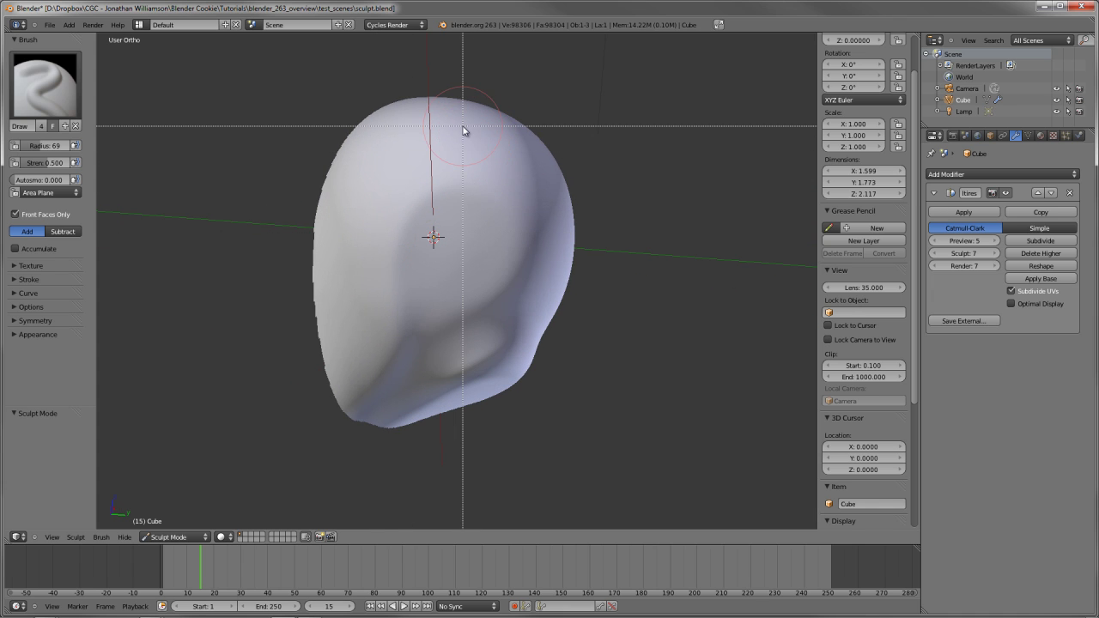
{"action": "left_click_drag", "start_coordinate": [463, 126], "coordinate": [163, 297]}
{"action": "middle_click_drag", "start_coordinate": [307, 238], "coordinate": [492, 269]}
{"action": "key", "text": "alt+b"}
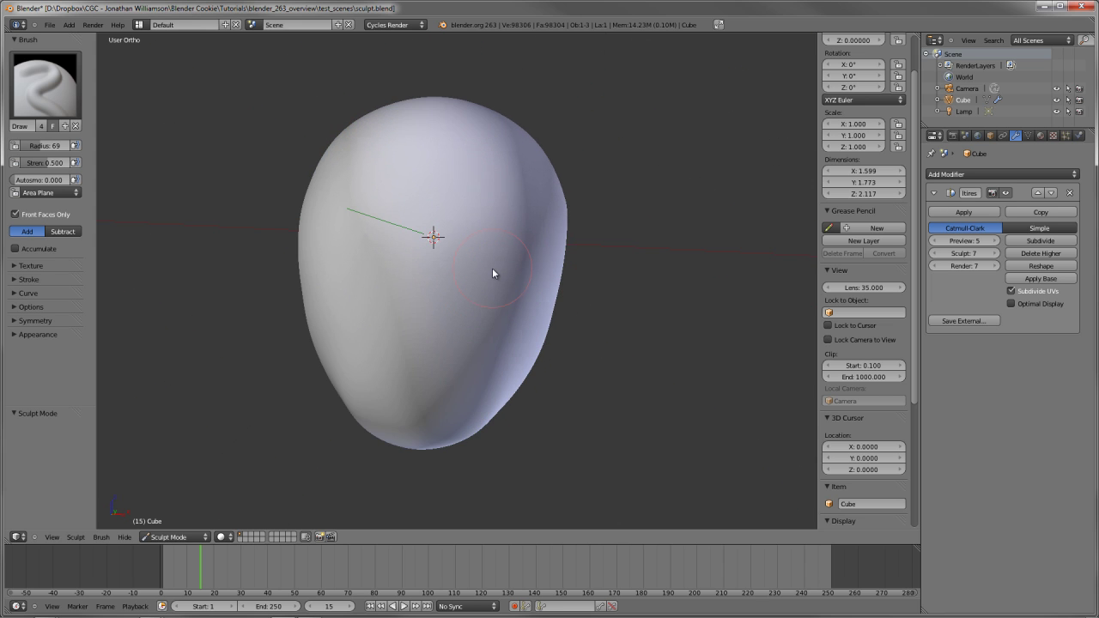
Box-hide the larger part of the head so only a slice along one side remains
{"action": "middle_click_drag", "start_coordinate": [478, 352], "coordinate": [478, 265]}
{"action": "key", "text": "alt+b"}
{"action": "left_click_drag", "start_coordinate": [198, 51], "coordinate": [615, 482]}
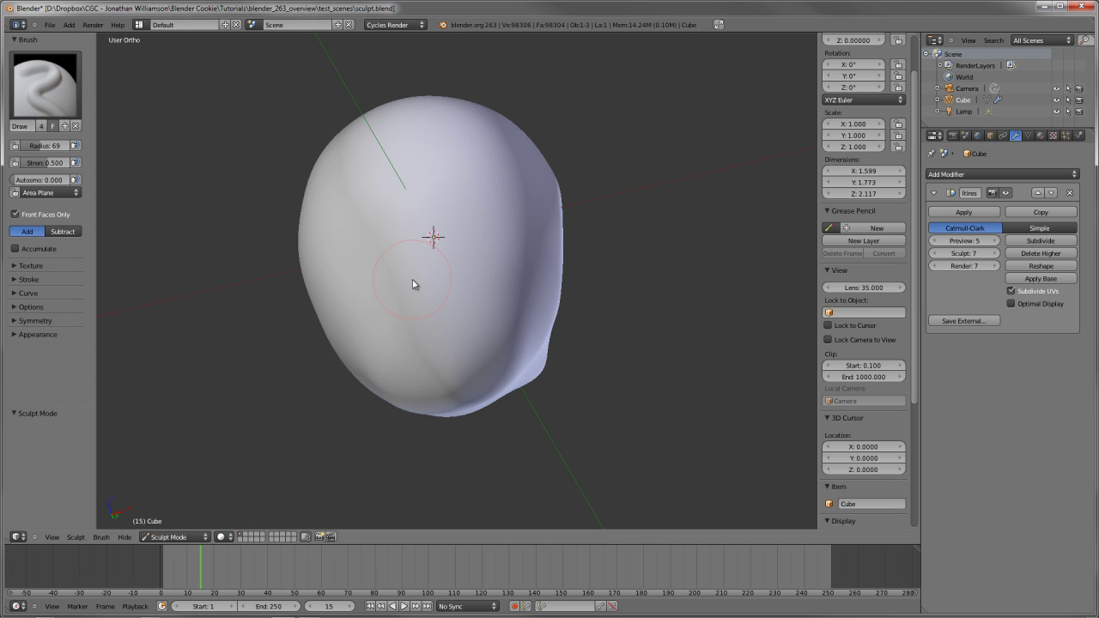
{"action": "key", "text": "alt+b"}
{"action": "left_click_drag", "start_coordinate": [388, 58], "coordinate": [638, 417]}
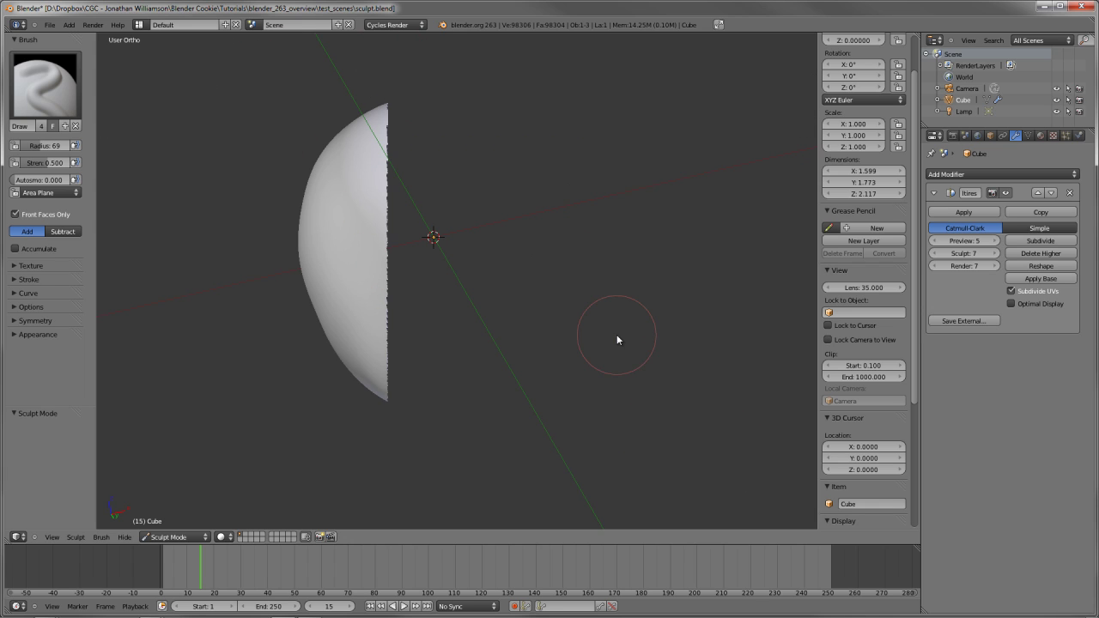
Try hiding everything outside a boxed region and reveal the entire head mesh
{"action": "key", "text": "shift+h"}
{"action": "left_click_drag", "start_coordinate": [410, 140], "coordinate": [664, 430]}
{"action": "key", "text": "alt+h"}
{"action": "middle_click_drag", "start_coordinate": [566, 242], "coordinate": [527, 325]}
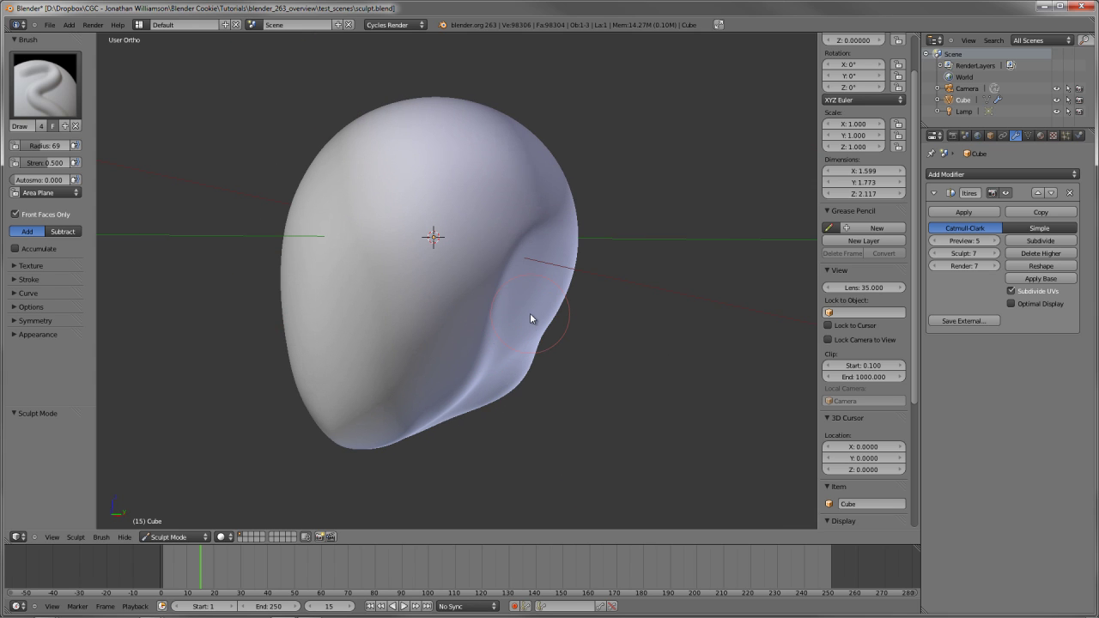
{"action": "scroll", "coordinate": [544, 323], "scroll_direction": "down", "scroll_amount": 3}
{"action": "scroll", "coordinate": [536, 314], "scroll_direction": "up", "scroll_amount": 3}
{"action": "middle_click_drag", "start_coordinate": [484, 277], "coordinate": [440, 209]}
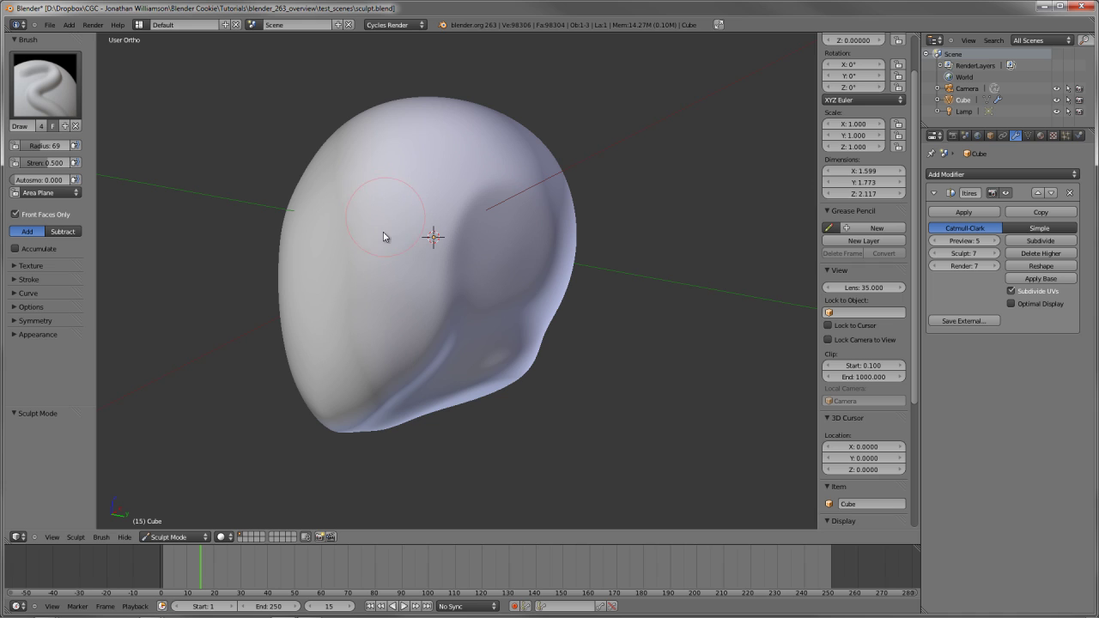
{"action": "mouse_move", "coordinate": [384, 236]}
{"action": "middle_mouse_down"}
{"action": "mouse_move", "coordinate": [417, 265]}
{"action": "mouse_move", "coordinate": [387, 228]}
{"action": "middle_mouse_up"}
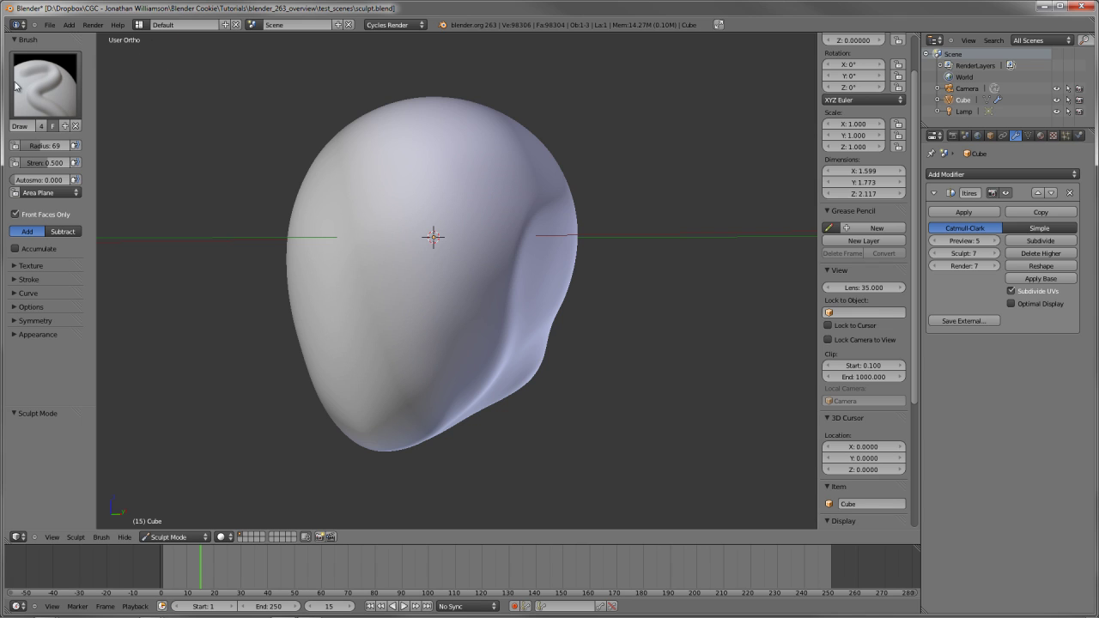
Switch the sculpting brush from Draw to Clay and check its additional options
{"action": "left_click", "coordinate": [42, 82]}
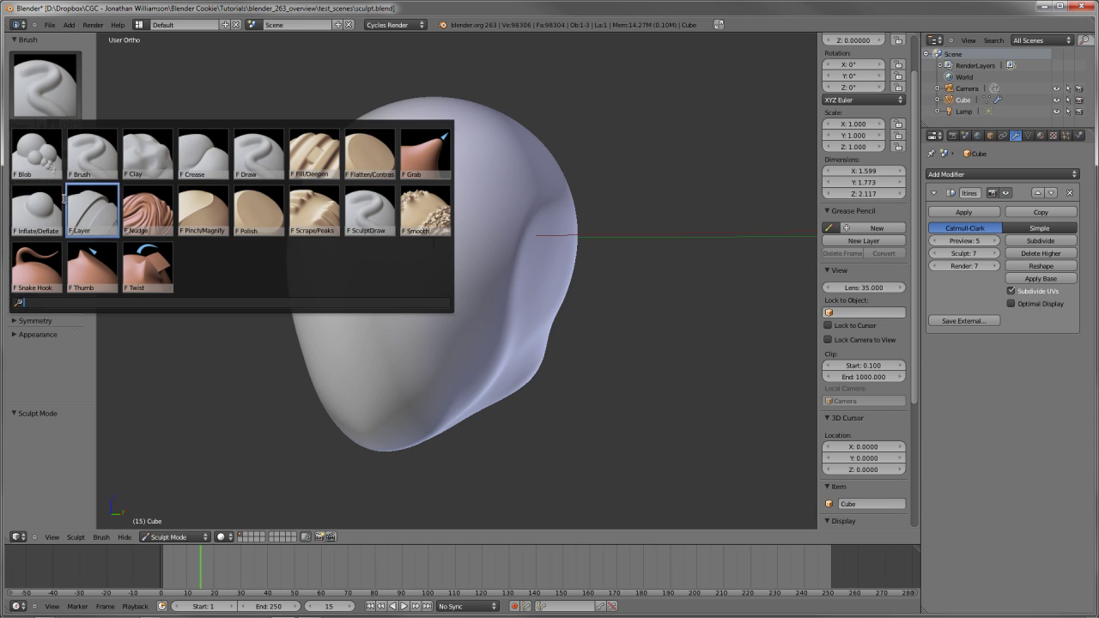
{"action": "left_click", "coordinate": [162, 160]}
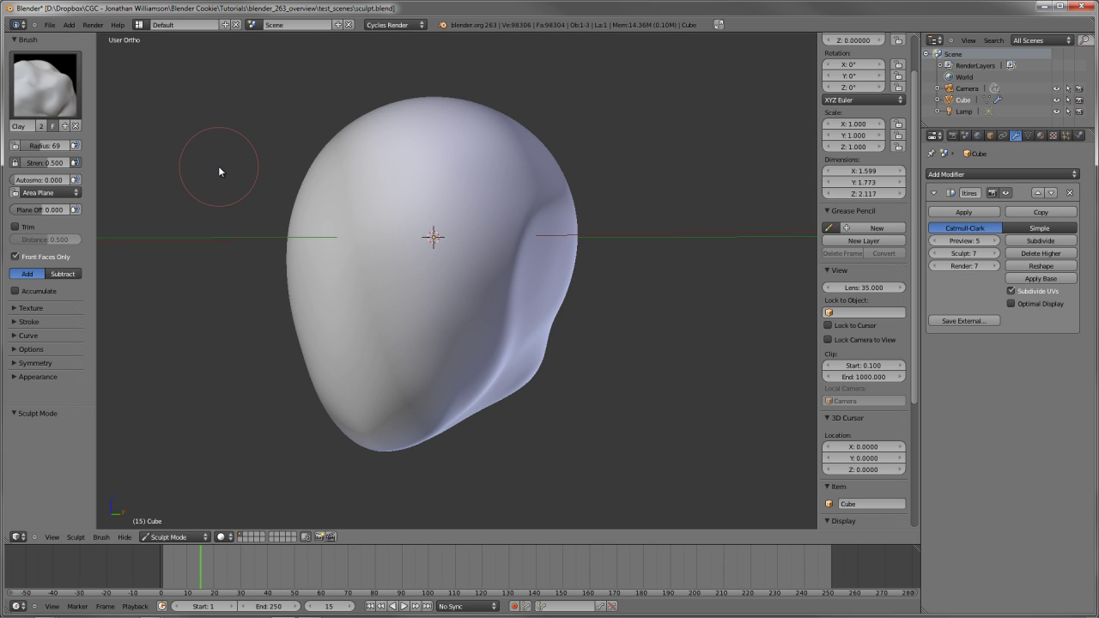
{"action": "left_click", "coordinate": [19, 349]}
{"action": "scroll", "coordinate": [18, 343], "scroll_direction": "down", "scroll_amount": 3}
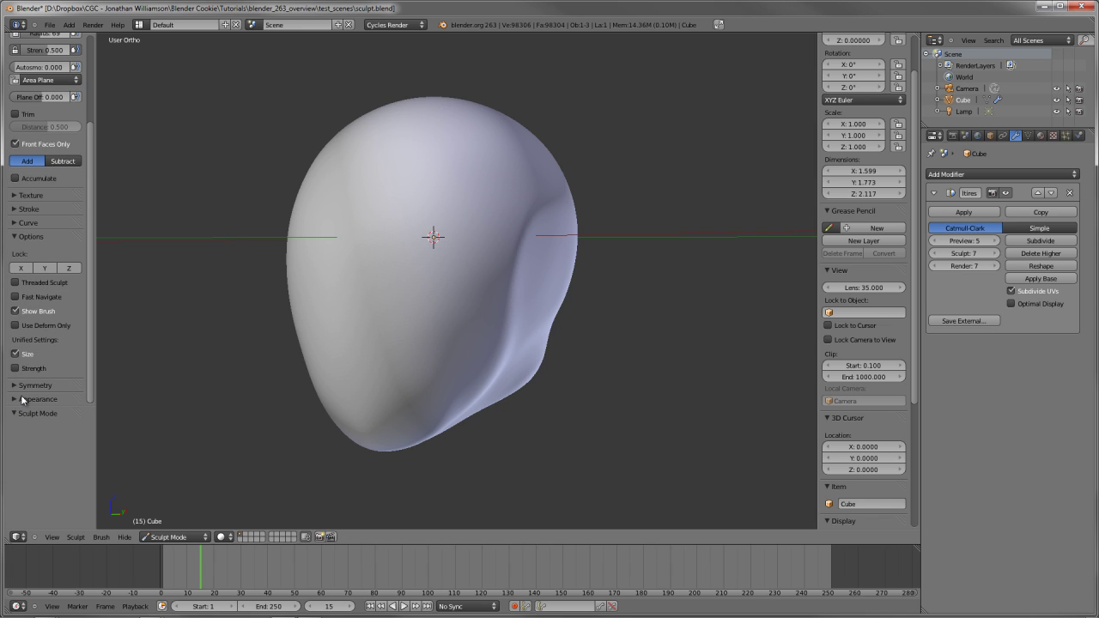
{"action": "left_click", "coordinate": [31, 237]}
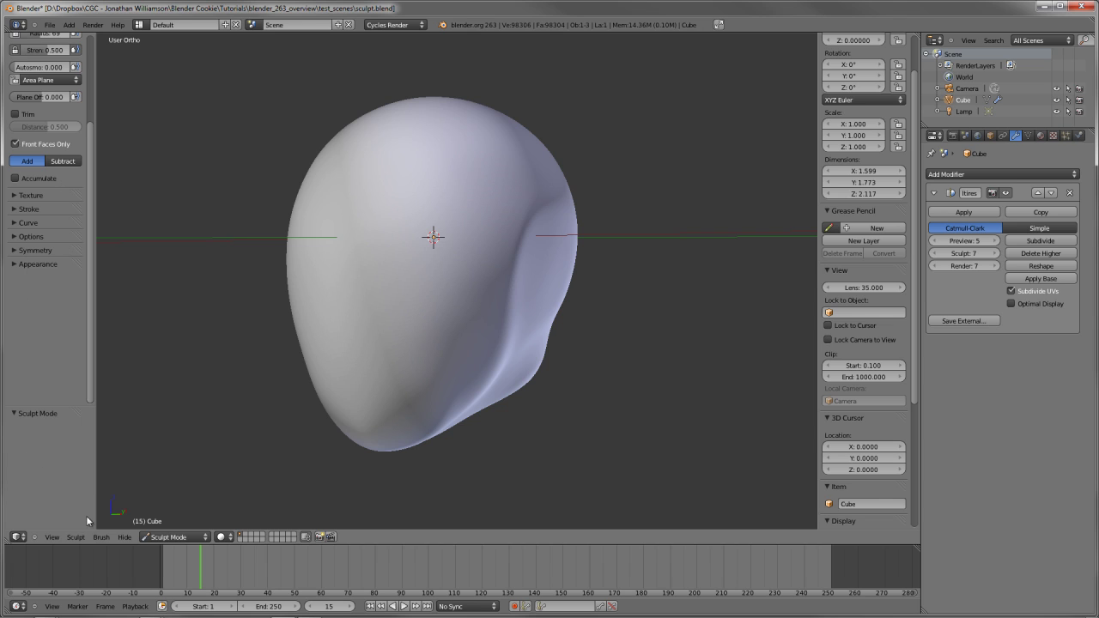
Change the Clay brush's sculpt tool to Clay Strips
{"action": "left_click", "coordinate": [103, 537]}
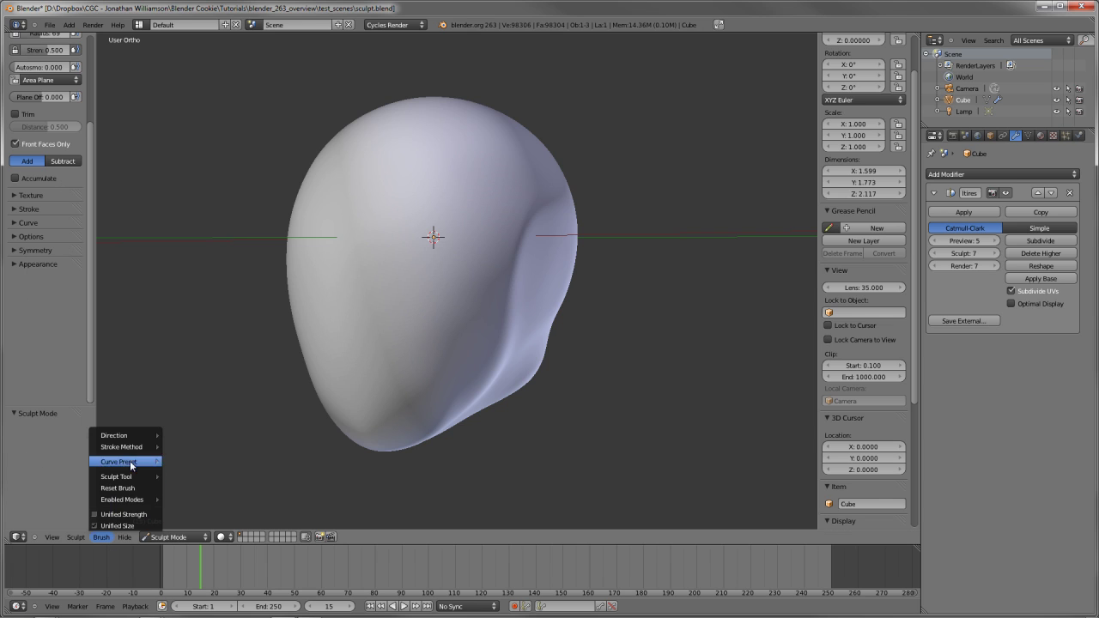
{"action": "mouse_move", "coordinate": [133, 436]}
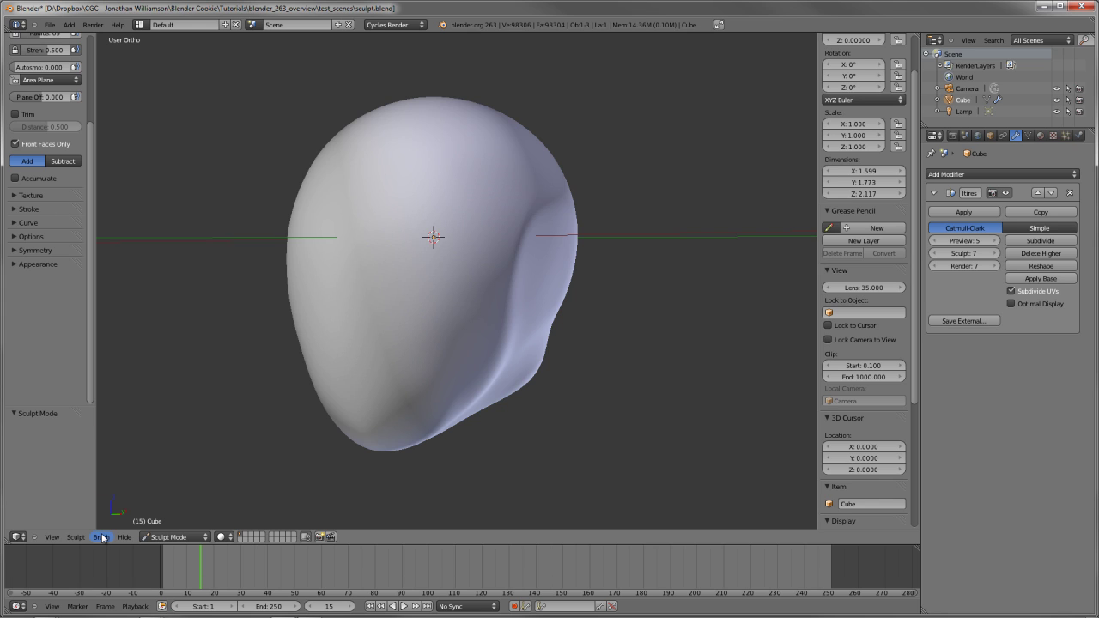
{"action": "left_click", "coordinate": [102, 537]}
{"action": "mouse_move", "coordinate": [129, 477]}
{"action": "left_click", "coordinate": [102, 538]}
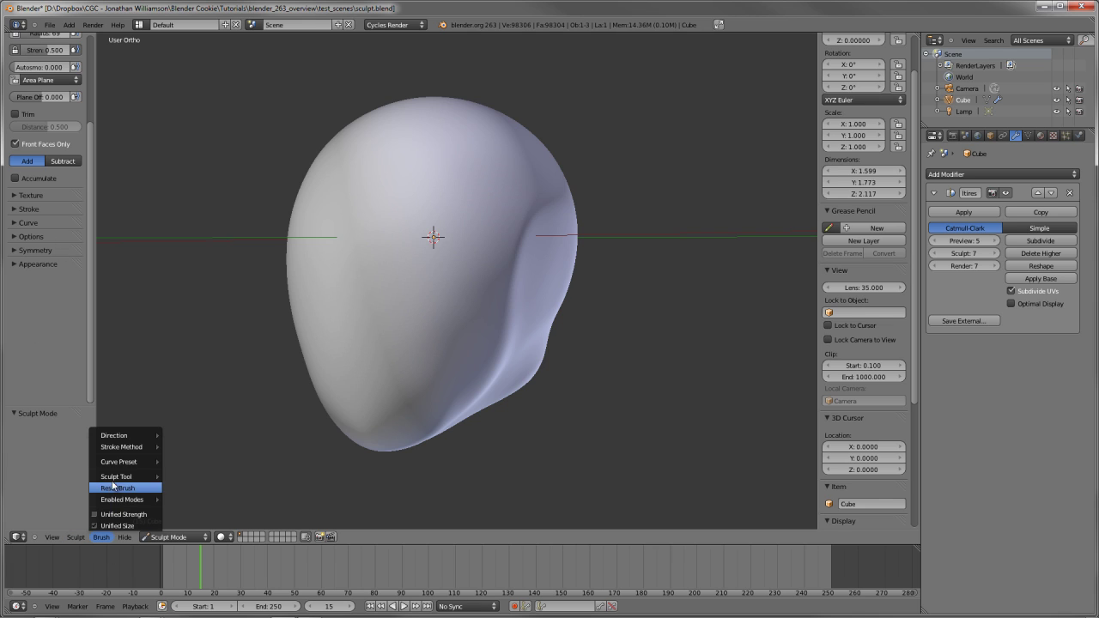
{"action": "mouse_move", "coordinate": [116, 477]}
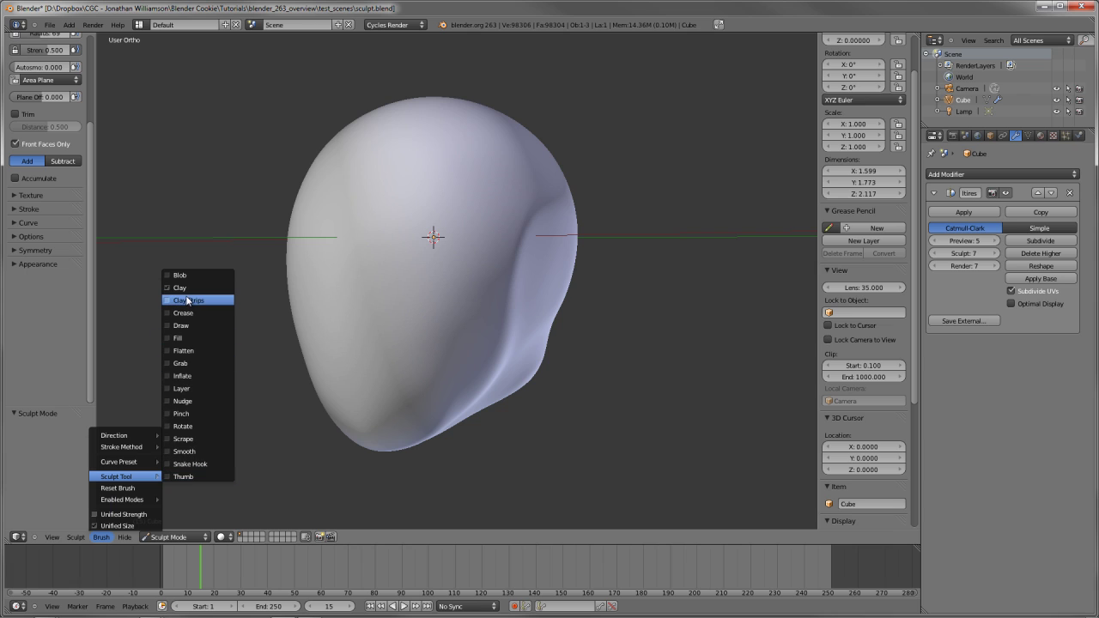
{"action": "left_click", "coordinate": [187, 300]}
{"action": "scroll", "coordinate": [52, 172], "scroll_direction": "up", "scroll_amount": 5}
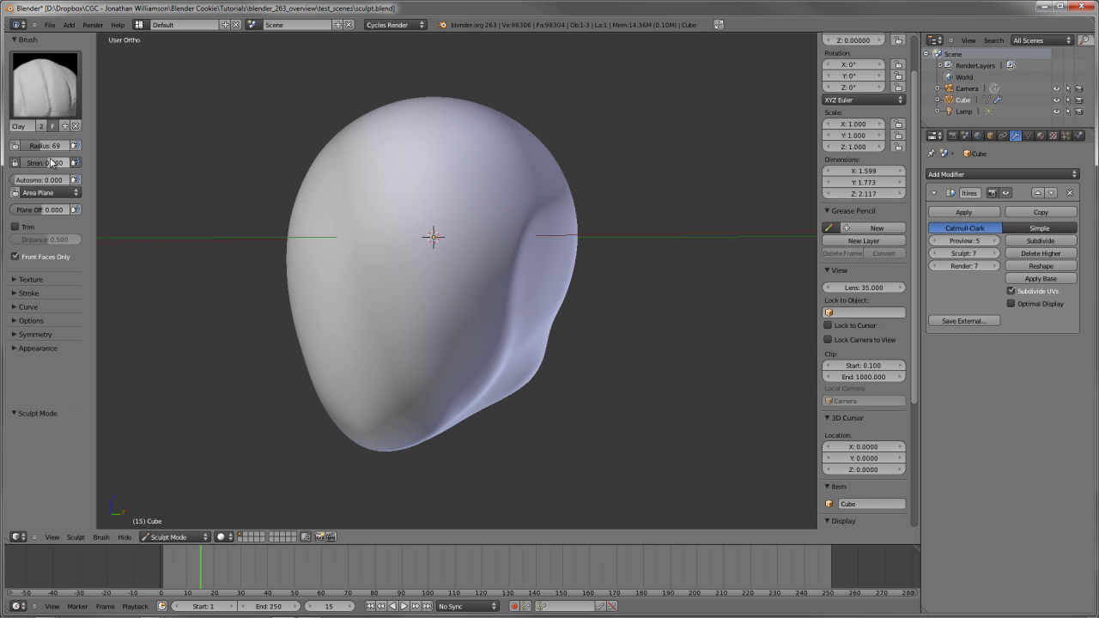
Set the brush radius to 74 and sculpt clay strips down the side of the face
{"action": "key", "text": "f"}
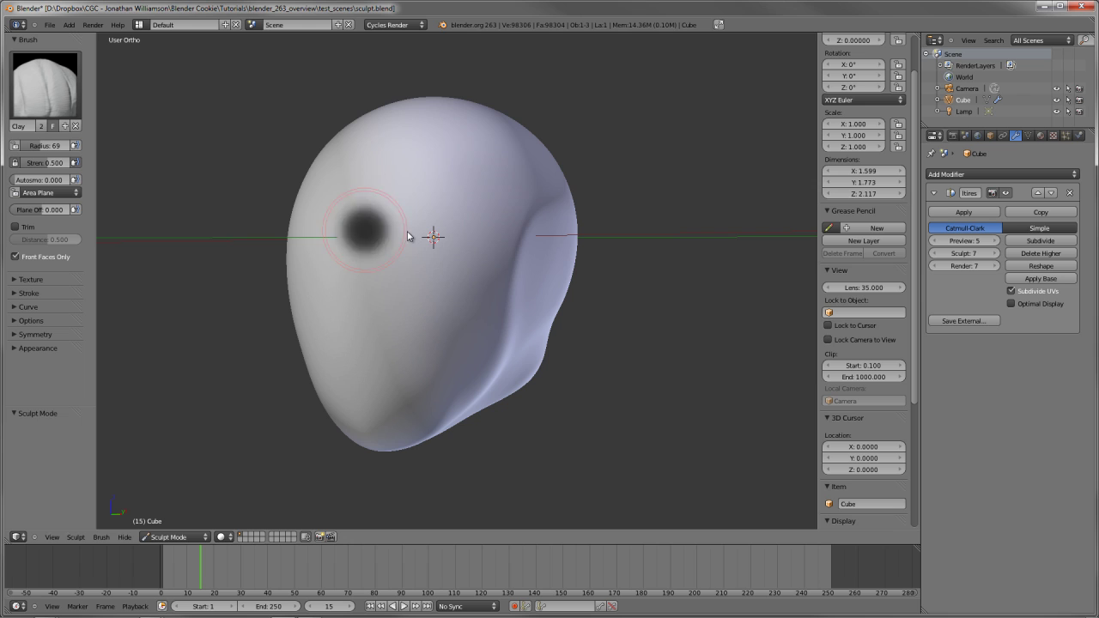
{"action": "left_click", "coordinate": [412, 237]}
{"action": "left_click_drag", "start_coordinate": [472, 264], "coordinate": [499, 183]}
{"action": "middle_click_drag", "start_coordinate": [552, 258], "coordinate": [363, 338]}
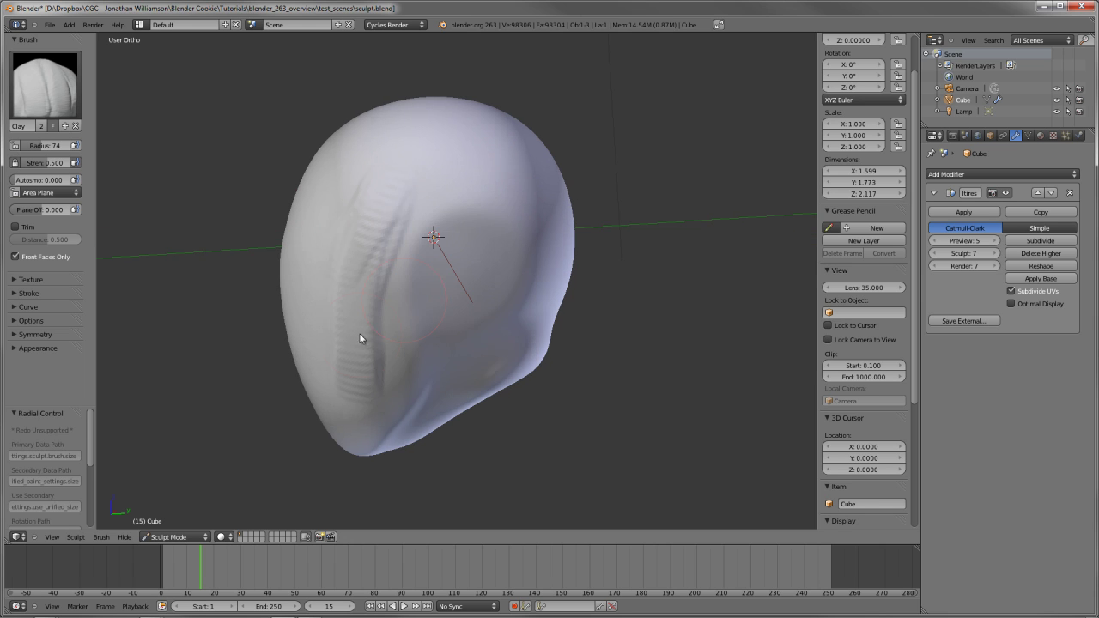
{"action": "mouse_move", "coordinate": [361, 313]}
{"action": "left_mouse_down"}
{"action": "mouse_move", "coordinate": [426, 243]}
{"action": "mouse_move", "coordinate": [392, 281]}
{"action": "mouse_move", "coordinate": [394, 174]}
{"action": "mouse_move", "coordinate": [331, 365]}
{"action": "left_mouse_up"}
Build up more clay strips from the forehead down the front of the face towards the chin
{"action": "mouse_move", "coordinate": [343, 291]}
{"action": "middle_mouse_down"}
{"action": "mouse_move", "coordinate": [432, 285]}
{"action": "mouse_move", "coordinate": [468, 216]}
{"action": "middle_mouse_up"}
{"action": "mouse_move", "coordinate": [454, 144]}
{"action": "left_mouse_down"}
{"action": "mouse_move", "coordinate": [406, 378]}
{"action": "mouse_move", "coordinate": [430, 332]}
{"action": "mouse_move", "coordinate": [414, 323]}
{"action": "left_mouse_up"}
{"action": "mouse_move", "coordinate": [421, 169]}
{"action": "left_mouse_down"}
{"action": "mouse_move", "coordinate": [364, 370]}
{"action": "mouse_move", "coordinate": [363, 259]}
{"action": "left_mouse_up"}
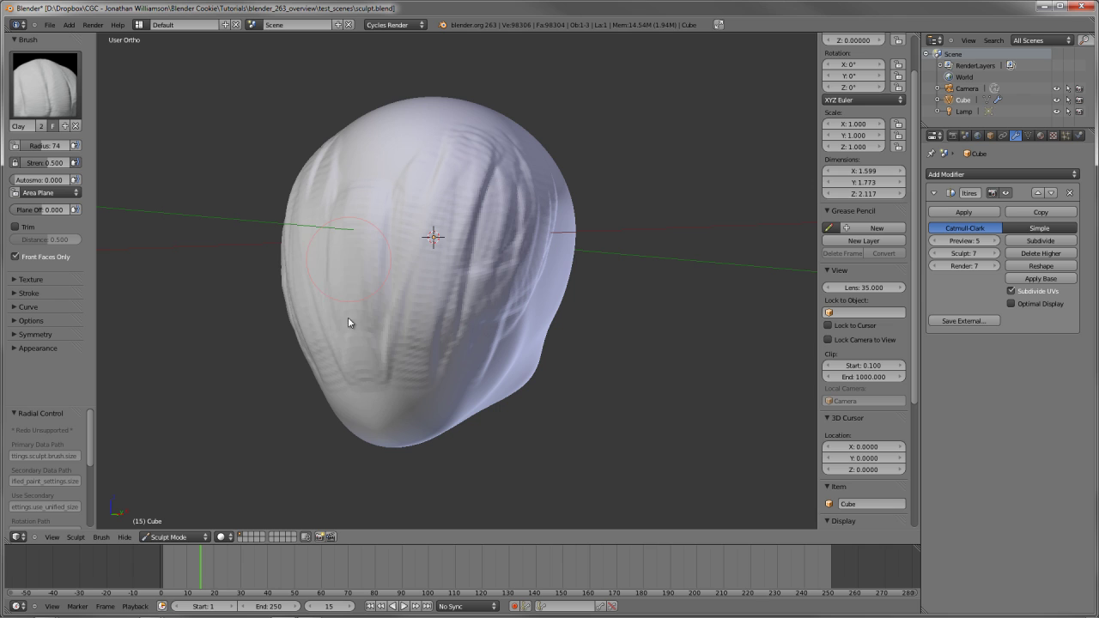
{"action": "mouse_move", "coordinate": [348, 316]}
{"action": "left_mouse_down"}
{"action": "mouse_move", "coordinate": [391, 357]}
{"action": "mouse_move", "coordinate": [367, 408]}
{"action": "mouse_move", "coordinate": [438, 390]}
{"action": "mouse_move", "coordinate": [471, 321]}
{"action": "mouse_move", "coordinate": [408, 410]}
{"action": "left_mouse_up"}
Sculpt clay strips across the chin from a low viewpoint
{"action": "scroll", "coordinate": [368, 419], "scroll_direction": "up", "scroll_amount": 2}
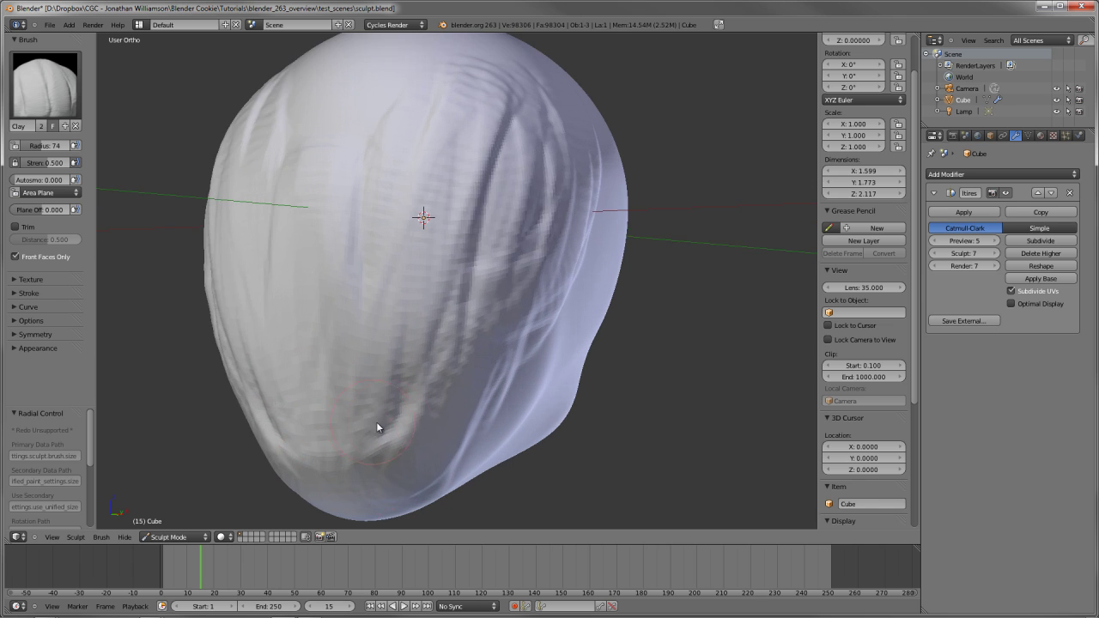
{"action": "middle_click_drag", "start_coordinate": [376, 421], "coordinate": [365, 322]}
{"action": "scroll", "coordinate": [401, 307], "scroll_direction": "down", "scroll_amount": 3}
{"action": "scroll", "coordinate": [361, 325], "scroll_direction": "up", "scroll_amount": 3}
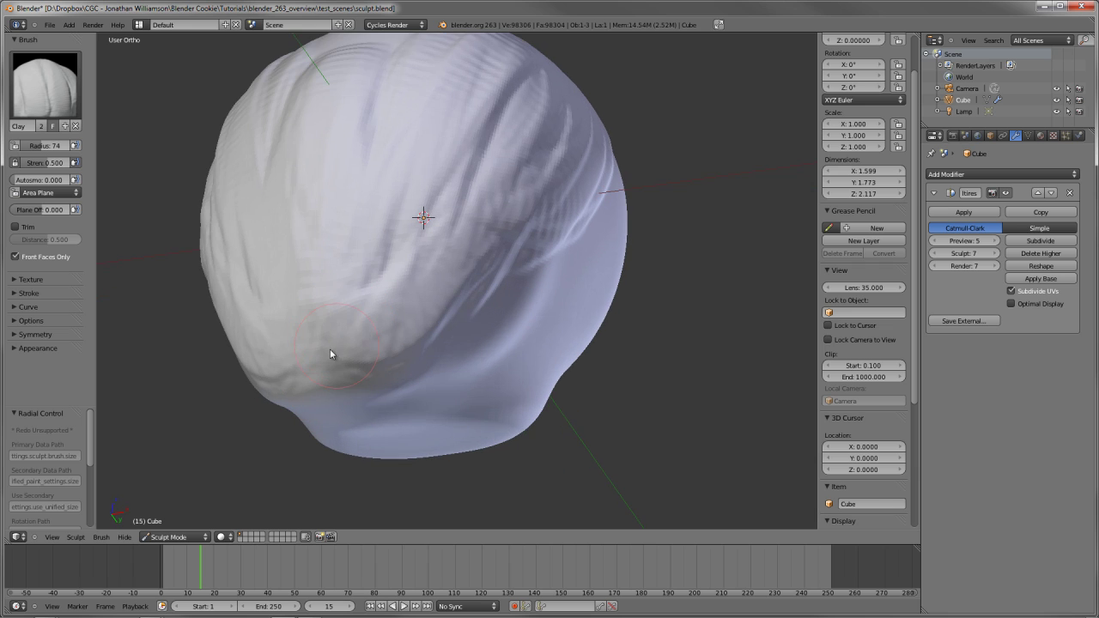
{"action": "mouse_move", "coordinate": [357, 358]}
{"action": "left_mouse_down"}
{"action": "mouse_move", "coordinate": [301, 359]}
{"action": "mouse_move", "coordinate": [483, 278]}
{"action": "mouse_move", "coordinate": [511, 198]}
{"action": "mouse_move", "coordinate": [454, 311]}
{"action": "mouse_move", "coordinate": [264, 376]}
{"action": "left_mouse_up"}
{"action": "scroll", "coordinate": [454, 230], "scroll_direction": "down", "scroll_amount": 3}
{"action": "mouse_move", "coordinate": [454, 230]}
{"action": "middle_mouse_down"}
{"action": "mouse_move", "coordinate": [547, 357]}
{"action": "mouse_move", "coordinate": [527, 303]}
{"action": "mouse_move", "coordinate": [403, 301]}
{"action": "mouse_move", "coordinate": [380, 273]}
{"action": "middle_mouse_up"}
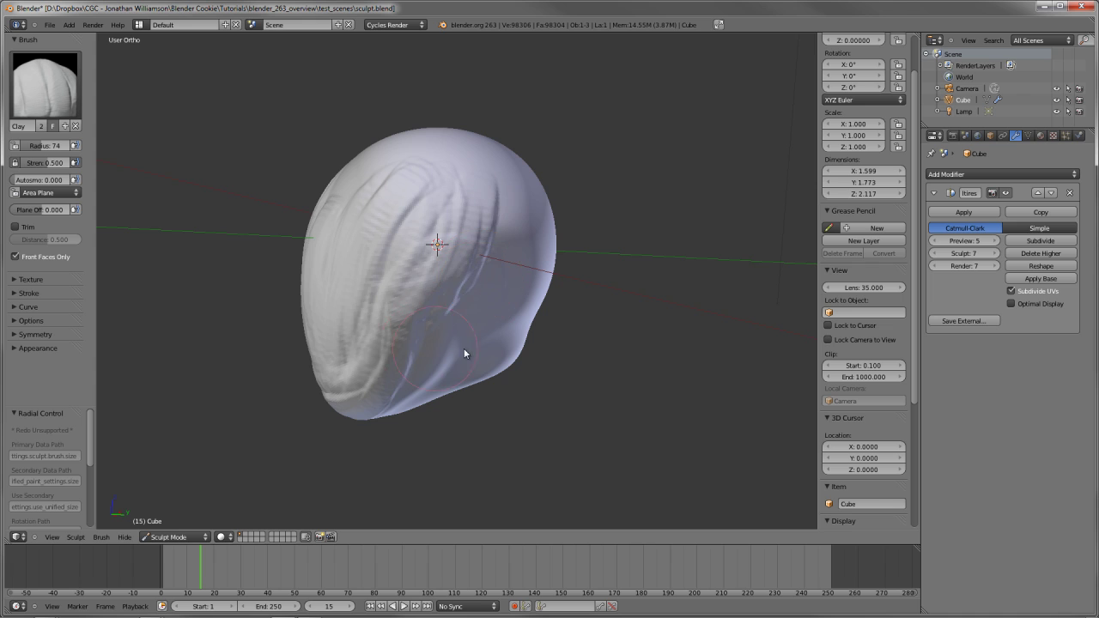
{"action": "middle_click_drag", "start_coordinate": [463, 347], "coordinate": [501, 342]}
{"action": "scroll", "coordinate": [502, 343], "scroll_direction": "up", "scroll_amount": 2}
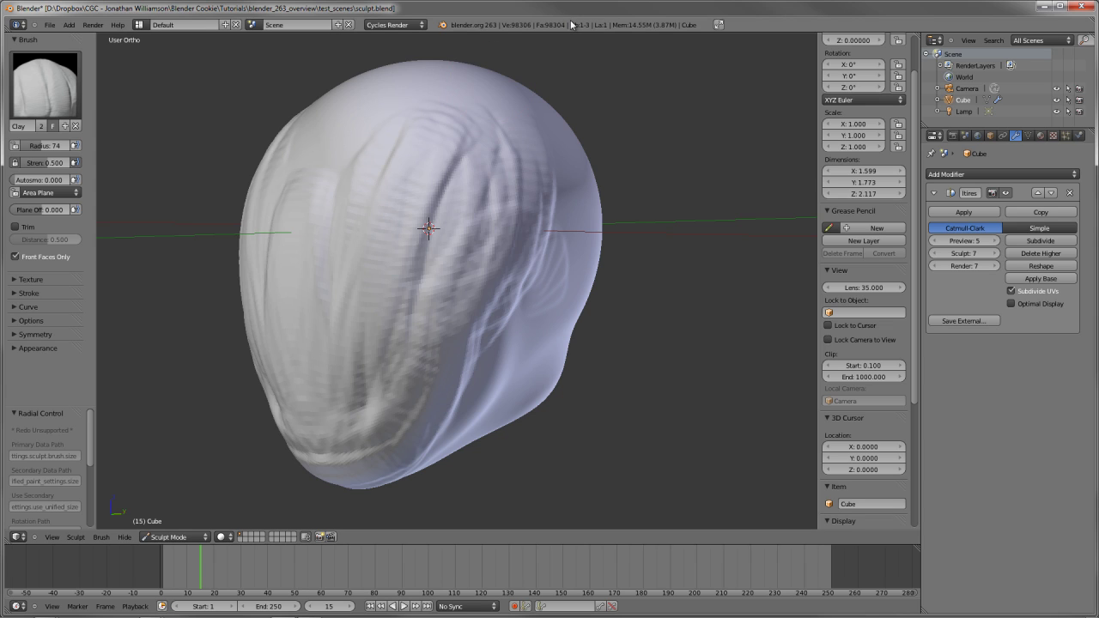
{"action": "scroll", "coordinate": [501, 236], "scroll_direction": "down", "scroll_amount": 4}
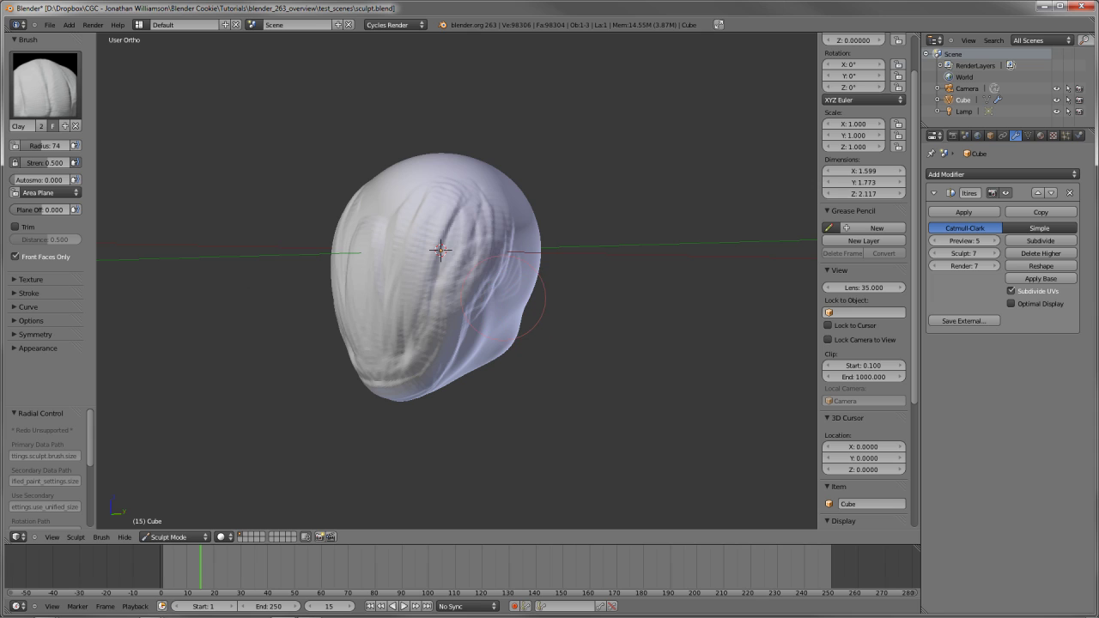
Enter Edit Mode on the cube and examine the available mesh tools, including the Delete options
{"action": "key", "text": "Tab"}
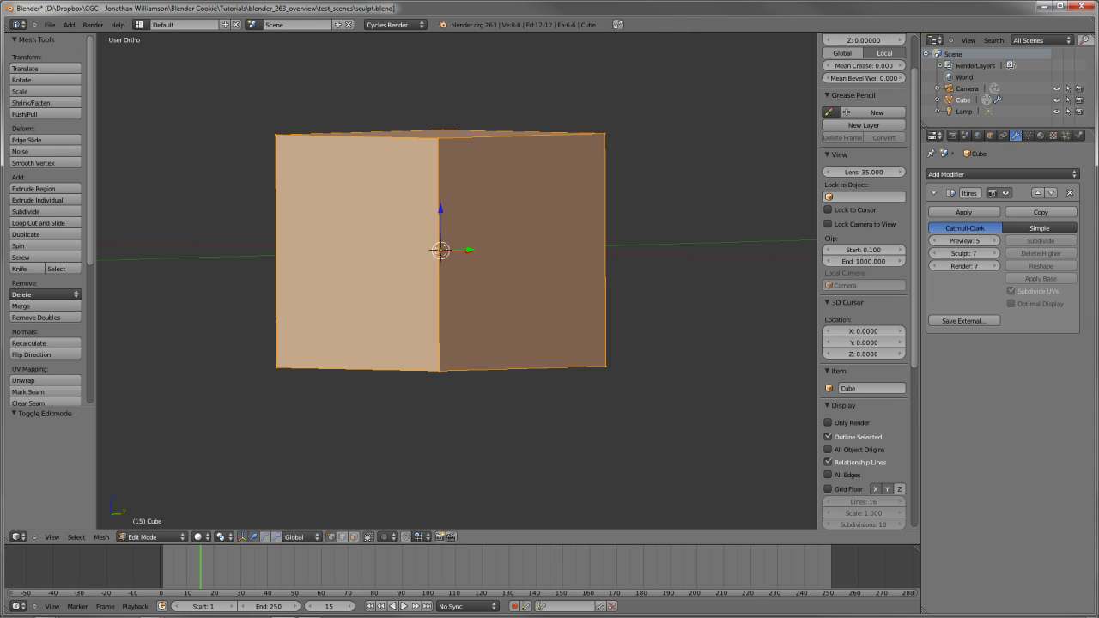
{"action": "middle_click_drag", "start_coordinate": [439, 257], "coordinate": [448, 273]}
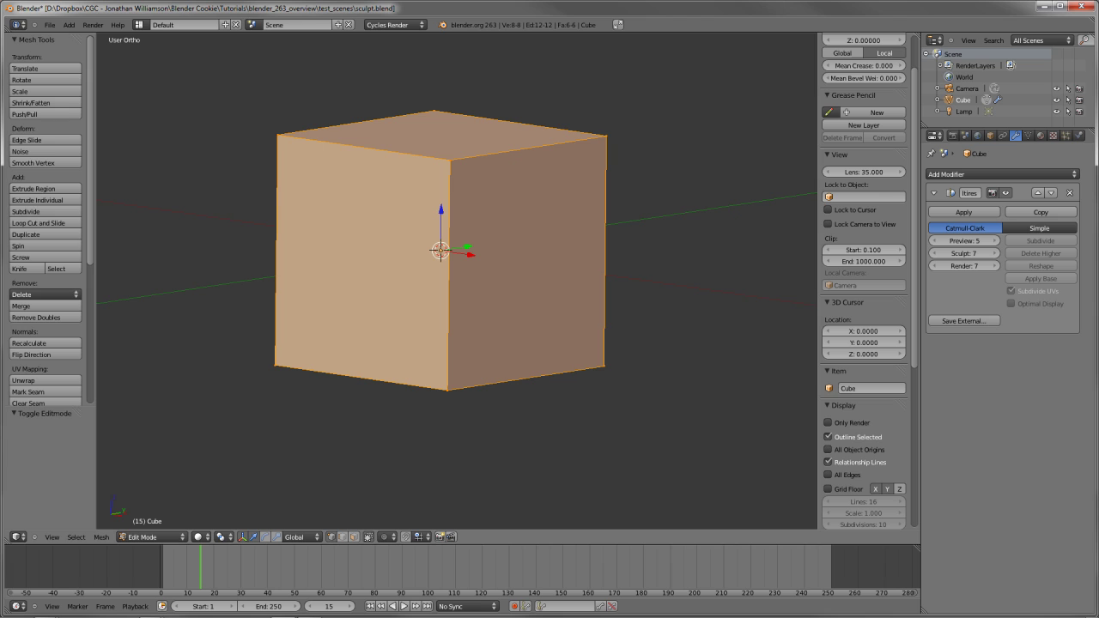
{"action": "scroll", "coordinate": [45, 248], "scroll_direction": "down", "scroll_amount": 2}
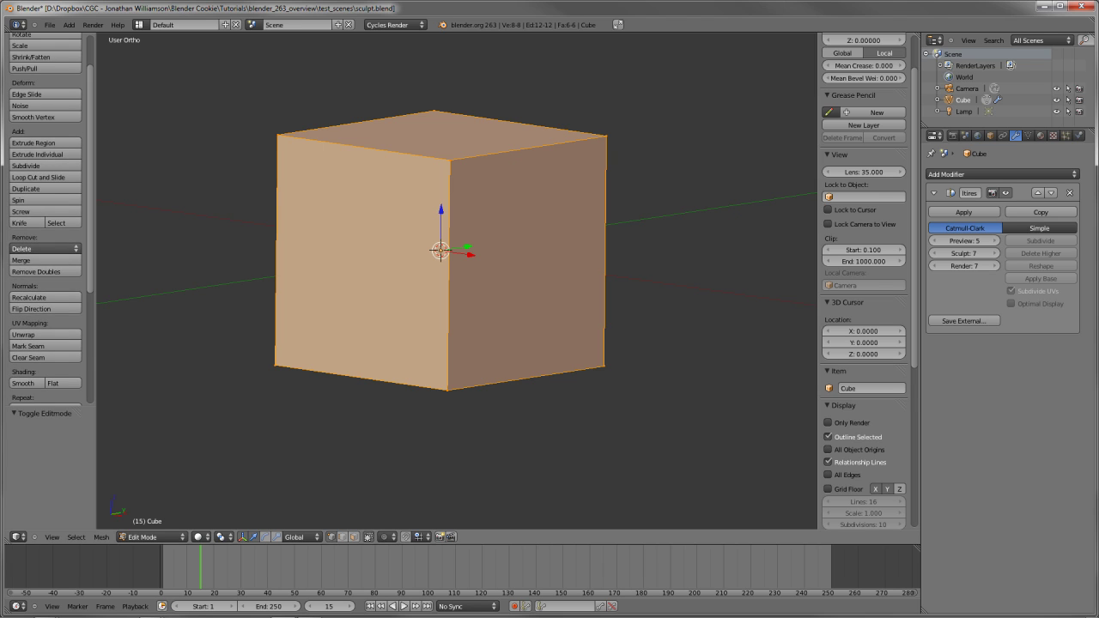
{"action": "left_click", "coordinate": [46, 249]}
{"action": "left_click", "coordinate": [46, 249]}
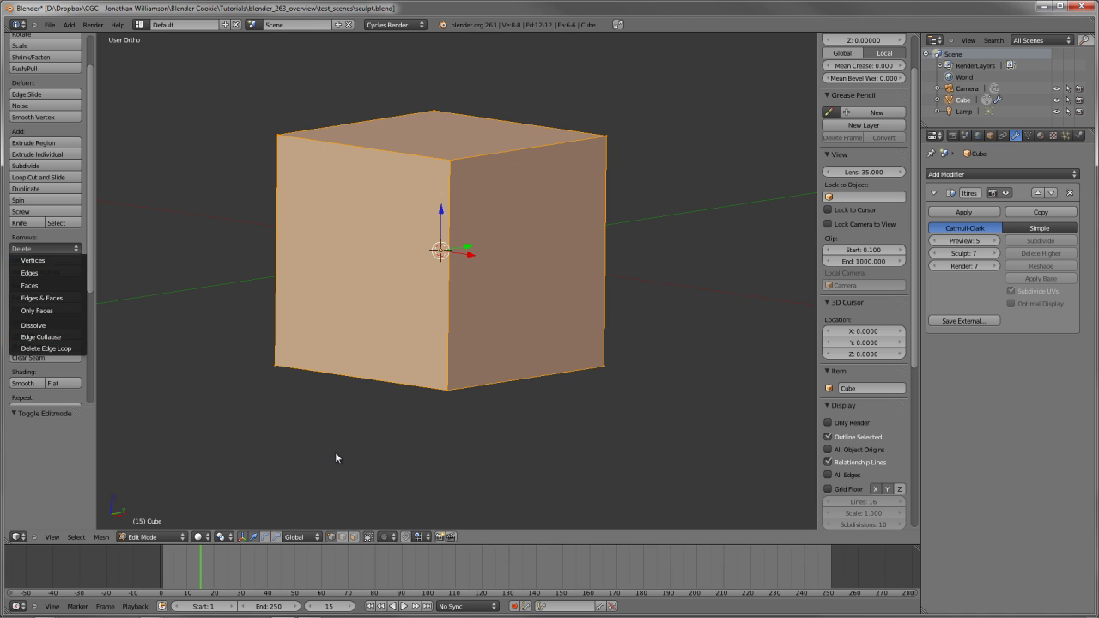
{"action": "scroll", "coordinate": [38, 257], "scroll_direction": "down", "scroll_amount": 5}
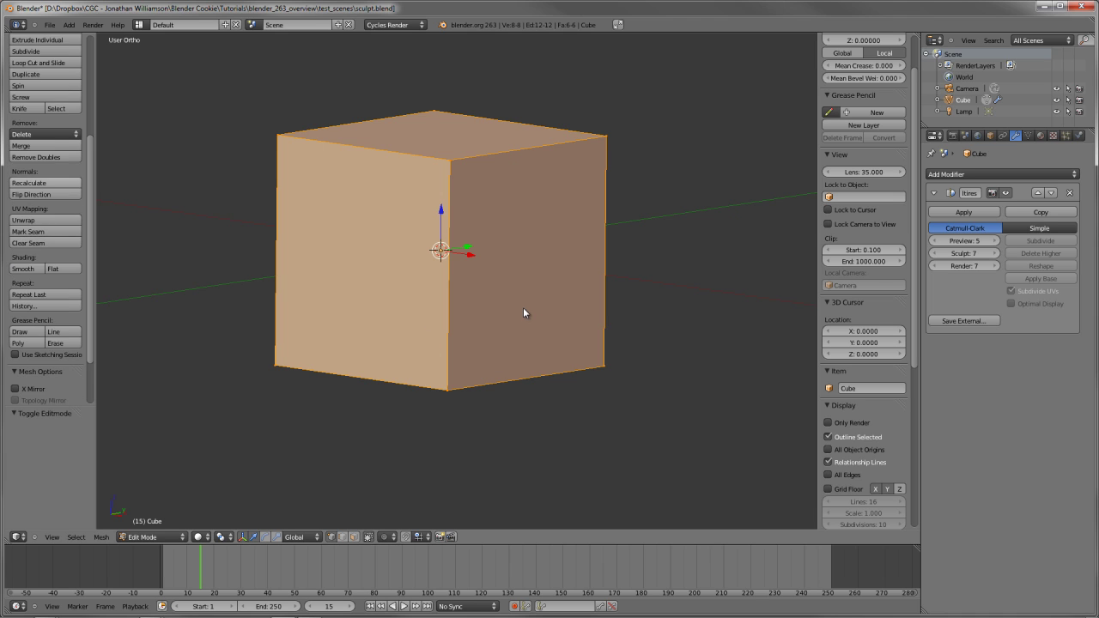
{"action": "scroll", "coordinate": [45, 129], "scroll_direction": "down", "scroll_amount": 3}
{"action": "scroll", "coordinate": [46, 206], "scroll_direction": "up", "scroll_amount": 6}
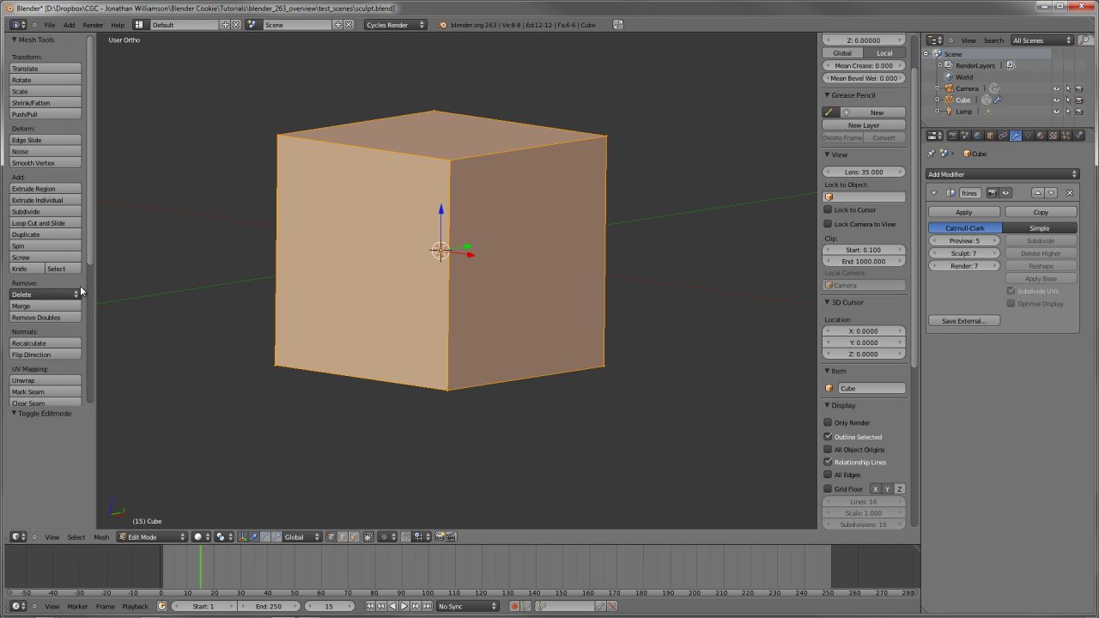
Examine the cube's Mesh Display overlays in Edit Mode and try the vertex and face normals options
{"action": "scroll", "coordinate": [863, 146], "scroll_direction": "down", "scroll_amount": 5}
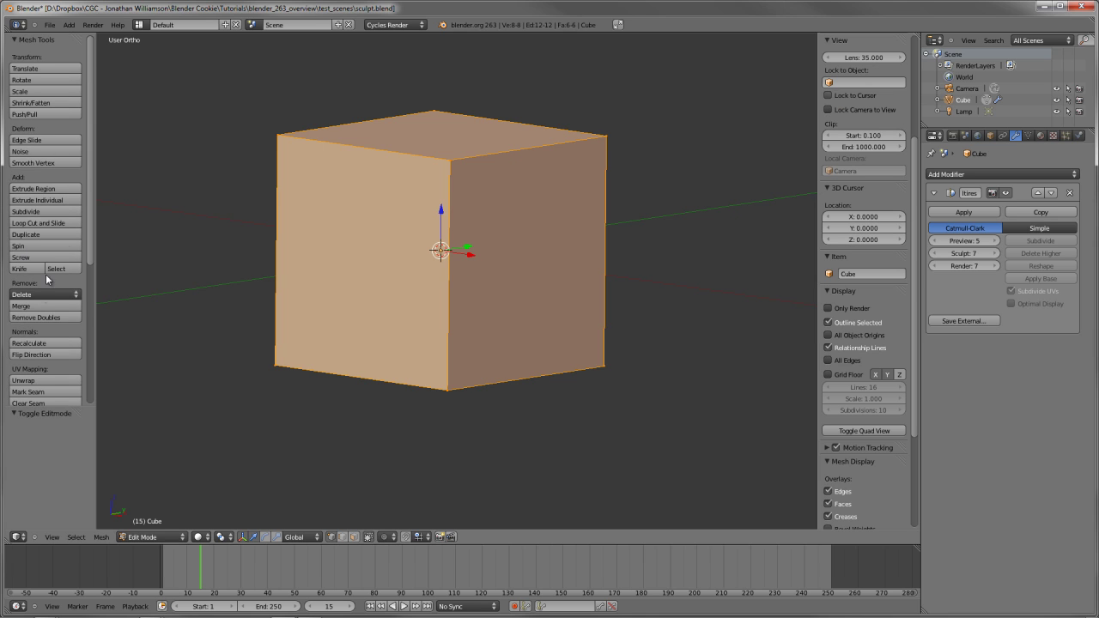
{"action": "key", "text": "n"}
{"action": "key", "text": "n"}
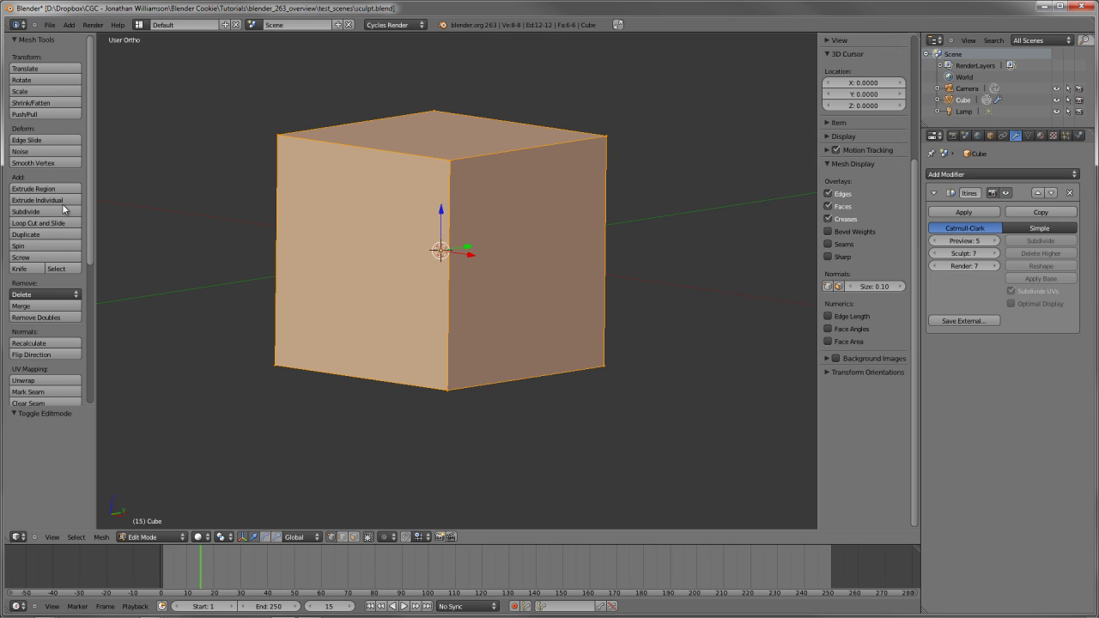
{"action": "left_click", "coordinate": [827, 286]}
{"action": "left_click", "coordinate": [839, 286]}
{"action": "middle_click_drag", "start_coordinate": [871, 96], "coordinate": [871, 96]}
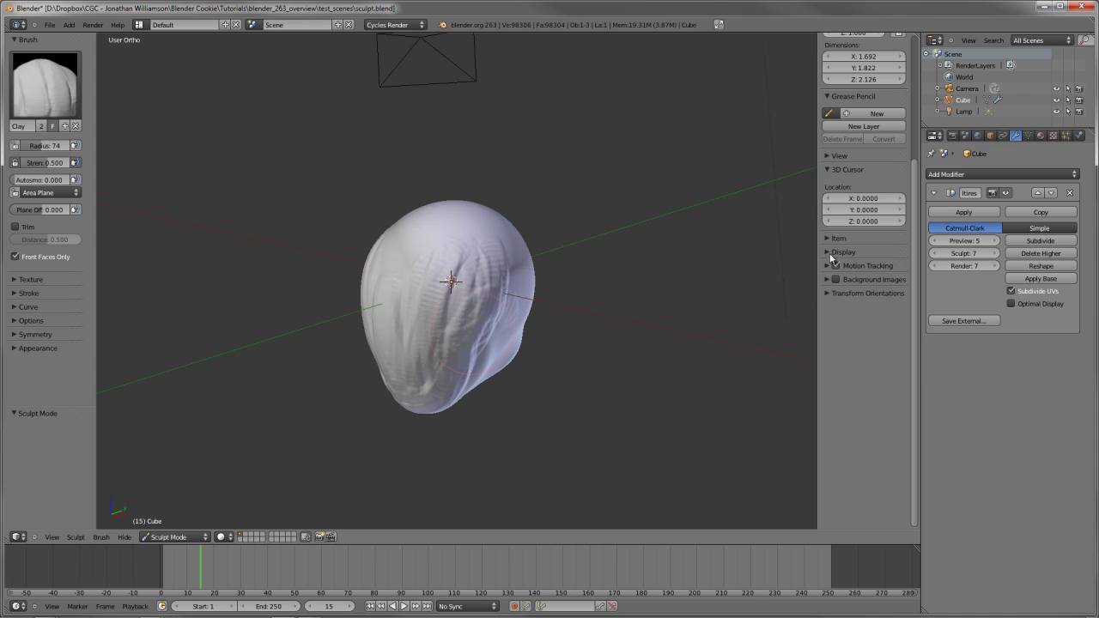
Open the file file_output_node.blend from the test_scenes folder
{"action": "middle_click_drag", "start_coordinate": [472, 332], "coordinate": [472, 321]}
{"action": "scroll", "coordinate": [468, 326], "scroll_direction": "up", "scroll_amount": 2}
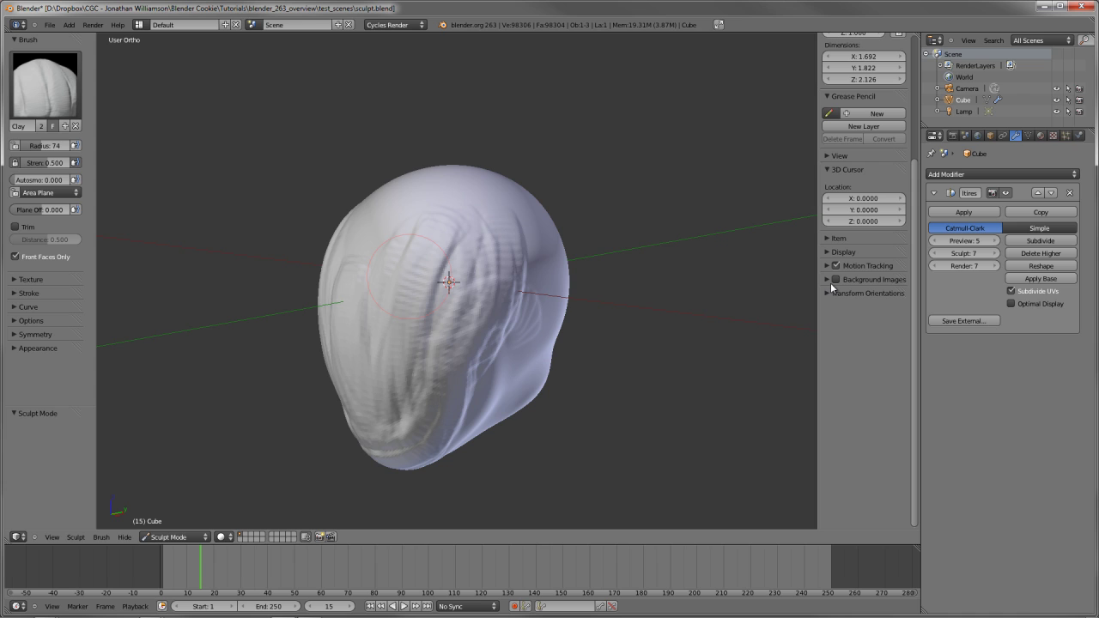
{"action": "key", "text": "ctrl+o"}
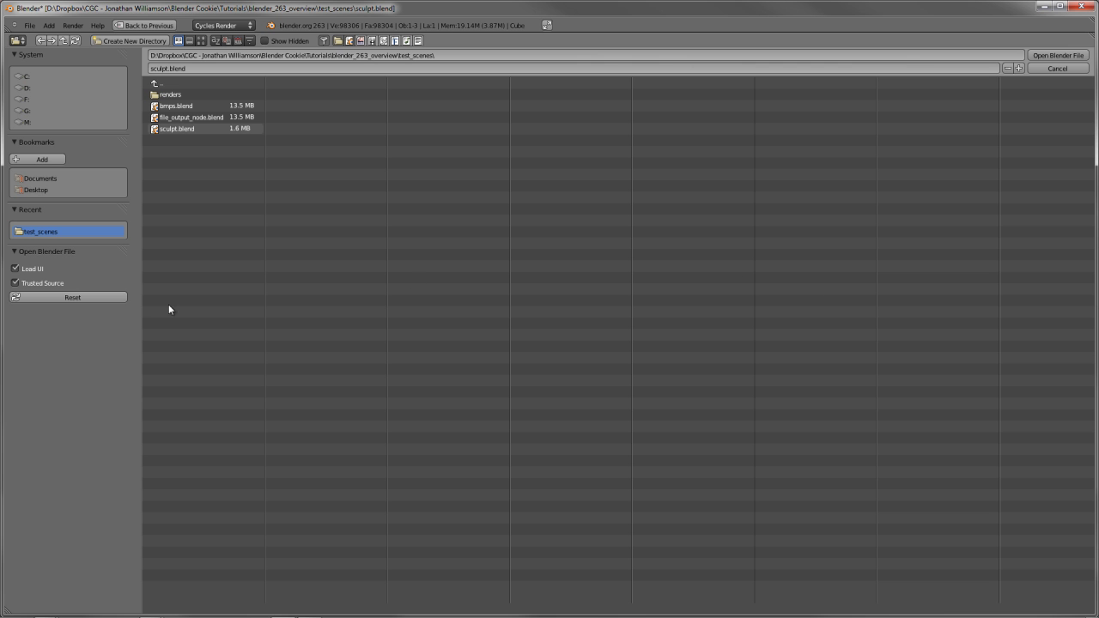
{"action": "left_click", "coordinate": [199, 117]}
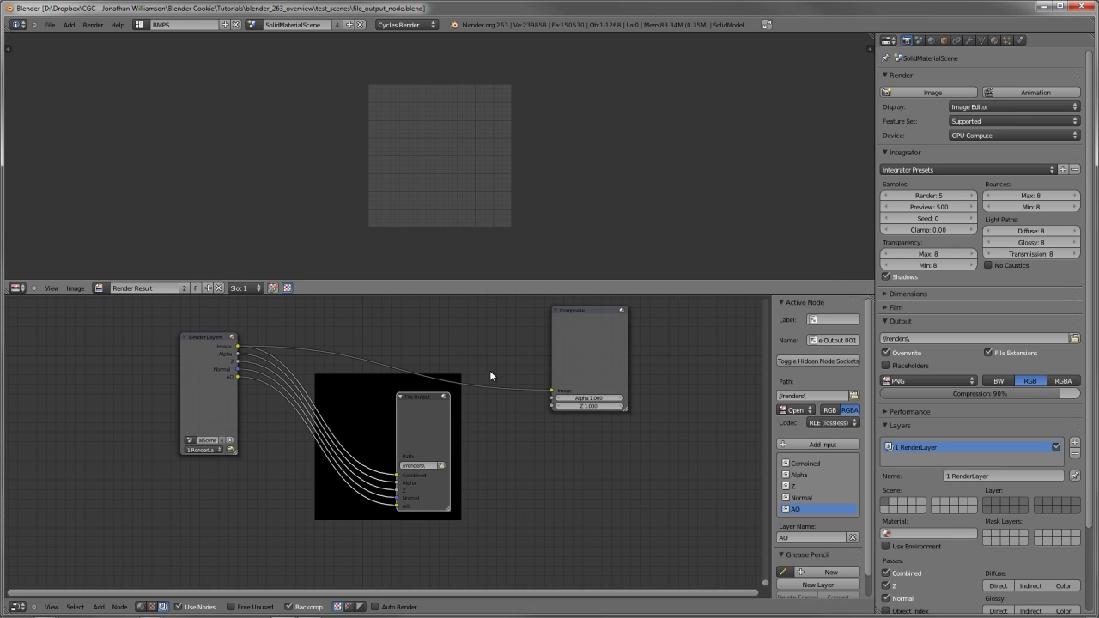
Change the upper Render Result editor to a 3D View showing the whole model in the camera frame
{"action": "left_click", "coordinate": [17, 289]}
{"action": "left_click", "coordinate": [35, 277]}
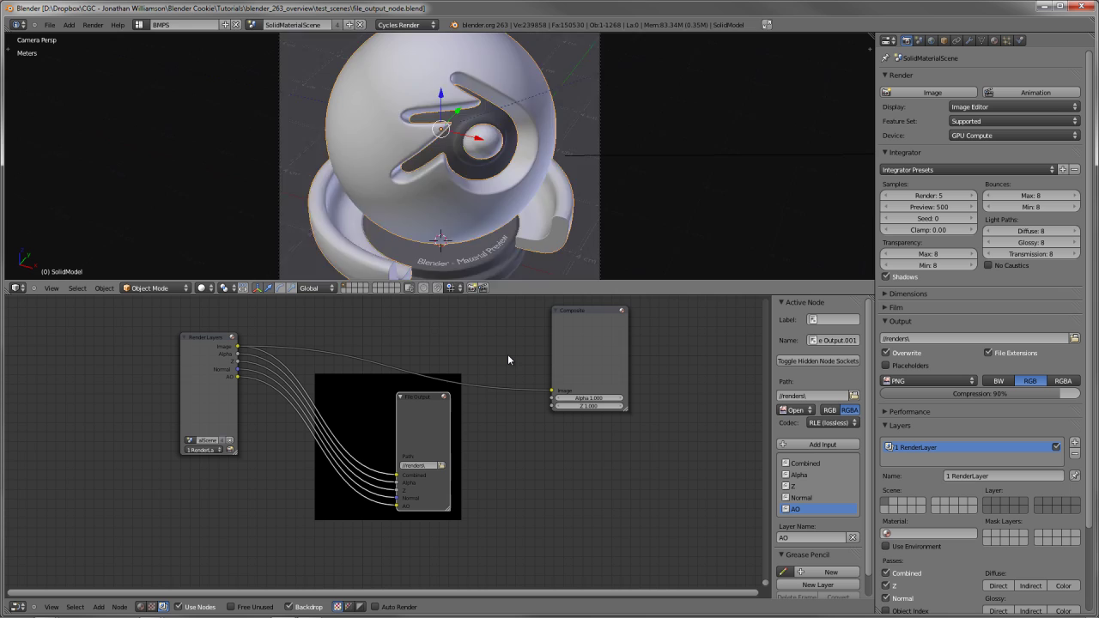
{"action": "scroll", "coordinate": [480, 245], "scroll_direction": "down", "scroll_amount": 1}
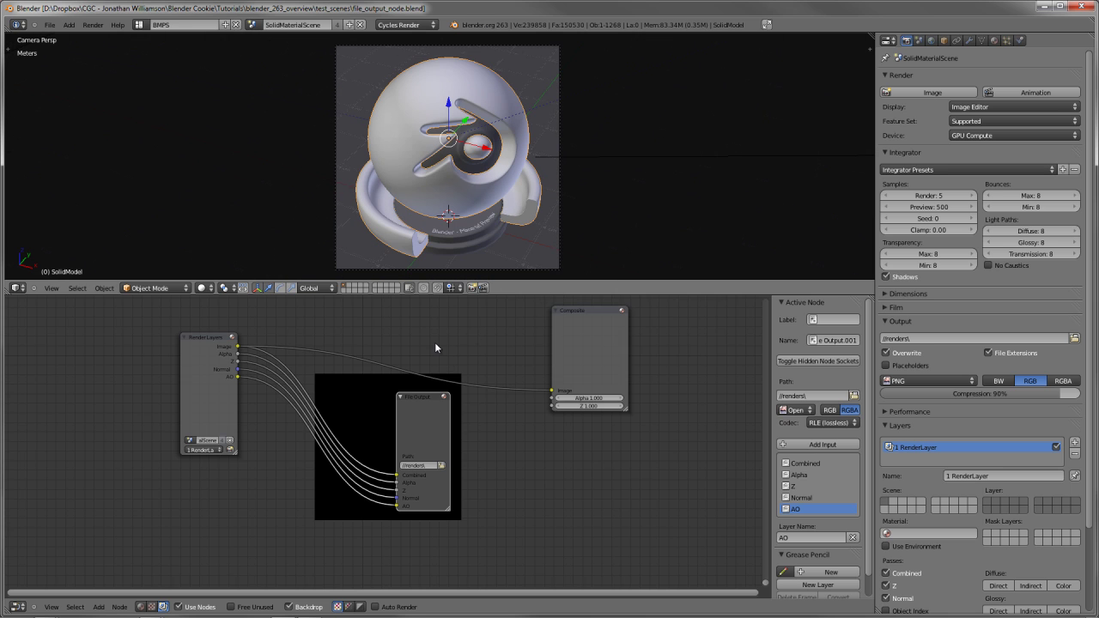
Move the Render Layers node away from the Composite node and bring the File Output node closer to Render Layers
{"action": "left_click_drag", "start_coordinate": [208, 387], "coordinate": [170, 385]}
{"action": "scroll", "coordinate": [378, 440], "scroll_direction": "up", "scroll_amount": 1}
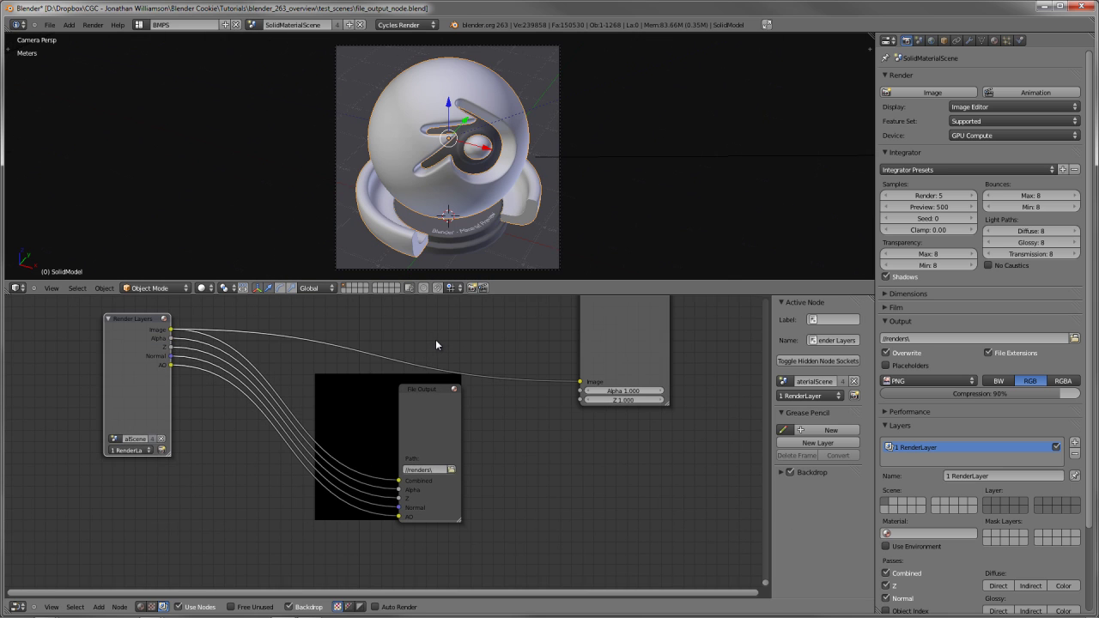
{"action": "mouse_move", "coordinate": [429, 424]}
{"action": "left_mouse_down"}
{"action": "mouse_move", "coordinate": [317, 399]}
{"action": "mouse_move", "coordinate": [346, 416]}
{"action": "left_mouse_up"}
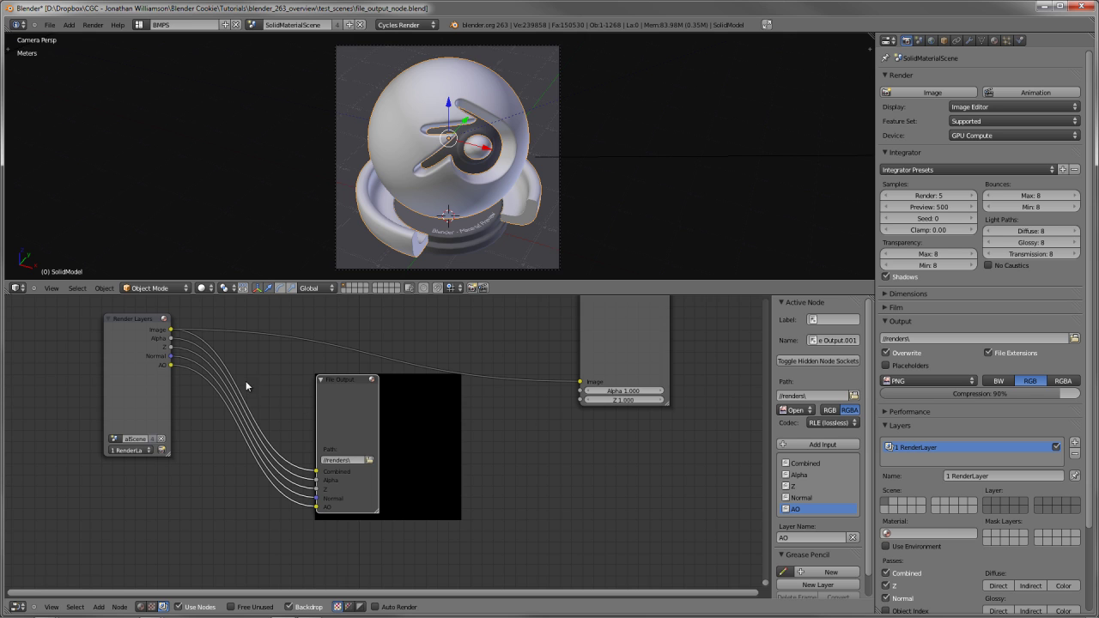
{"action": "key", "text": "g"}
{"action": "left_click", "coordinate": [137, 347]}
{"action": "scroll", "coordinate": [156, 348], "scroll_direction": "up", "scroll_amount": 3}
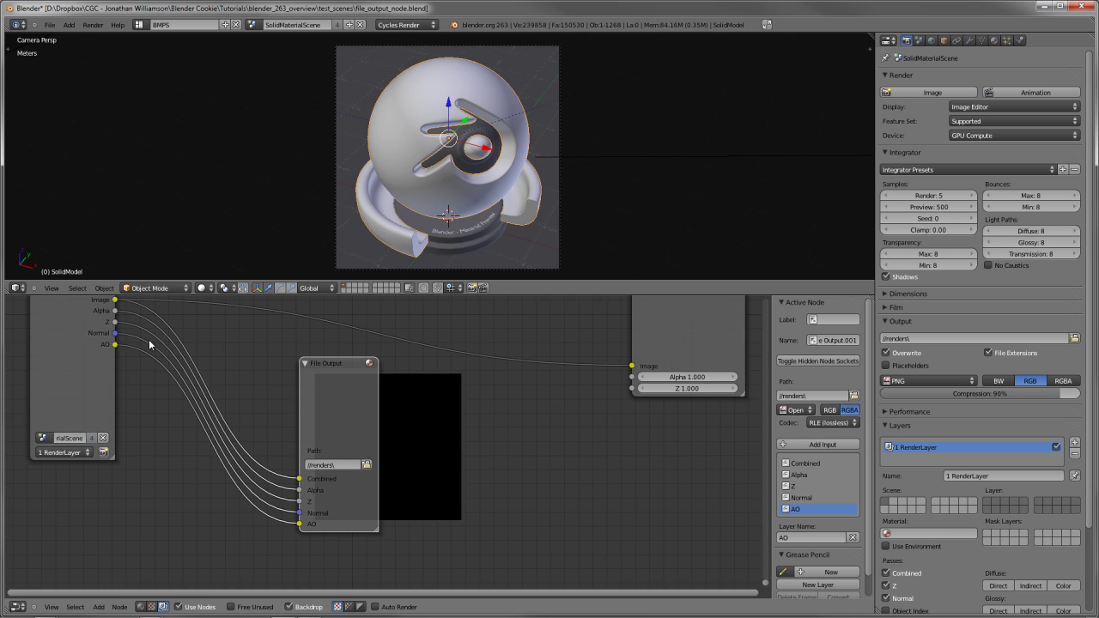
{"action": "middle_click_drag", "start_coordinate": [149, 345], "coordinate": [153, 340]}
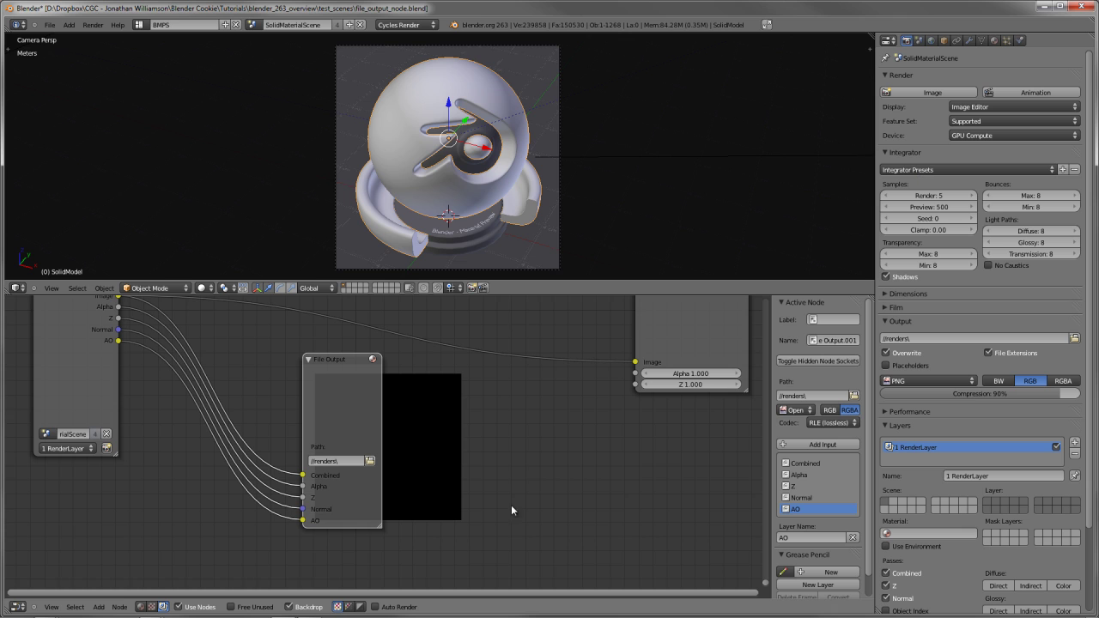
{"action": "scroll", "coordinate": [374, 418], "scroll_direction": "down", "scroll_amount": 2}
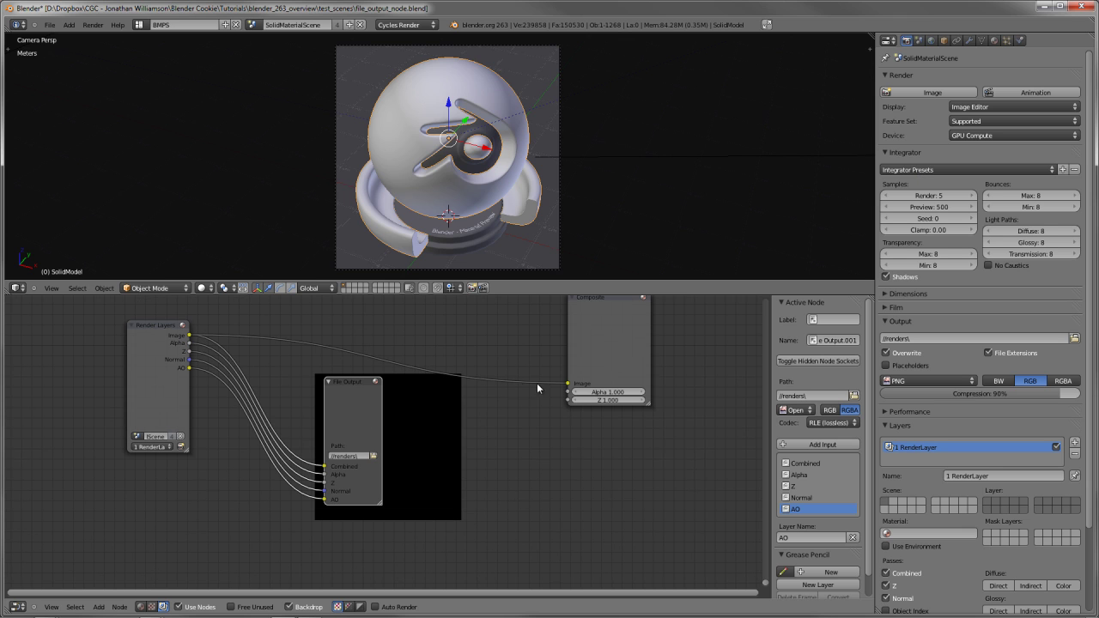
Render the image, view the result and return to the compositing nodes
{"action": "scroll", "coordinate": [478, 434], "scroll_direction": "up", "scroll_amount": 1}
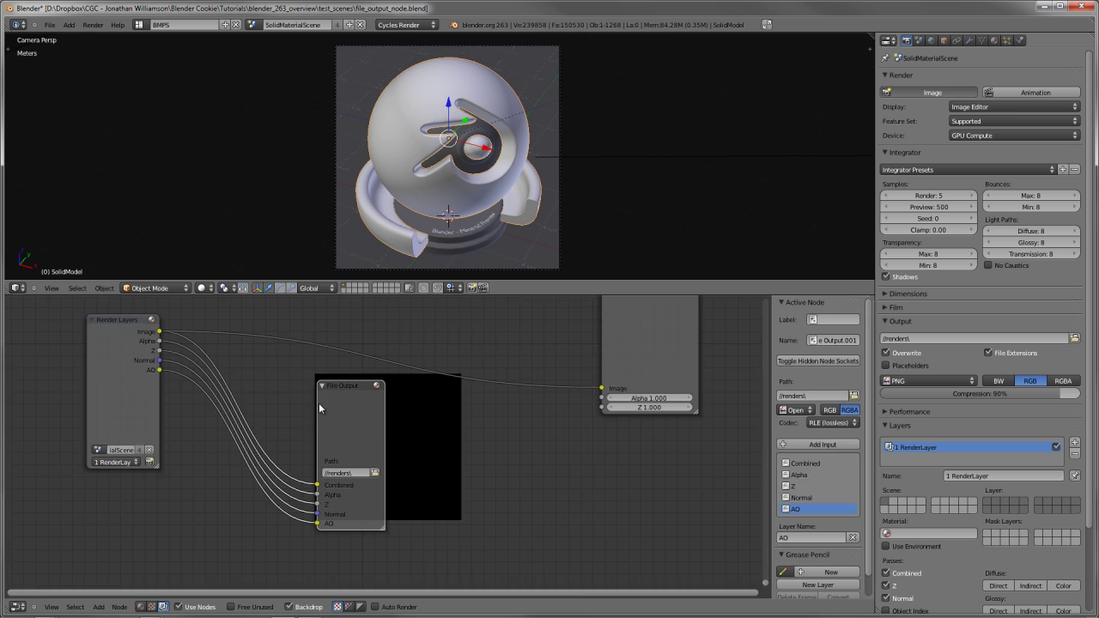
{"action": "key", "text": "F11"}
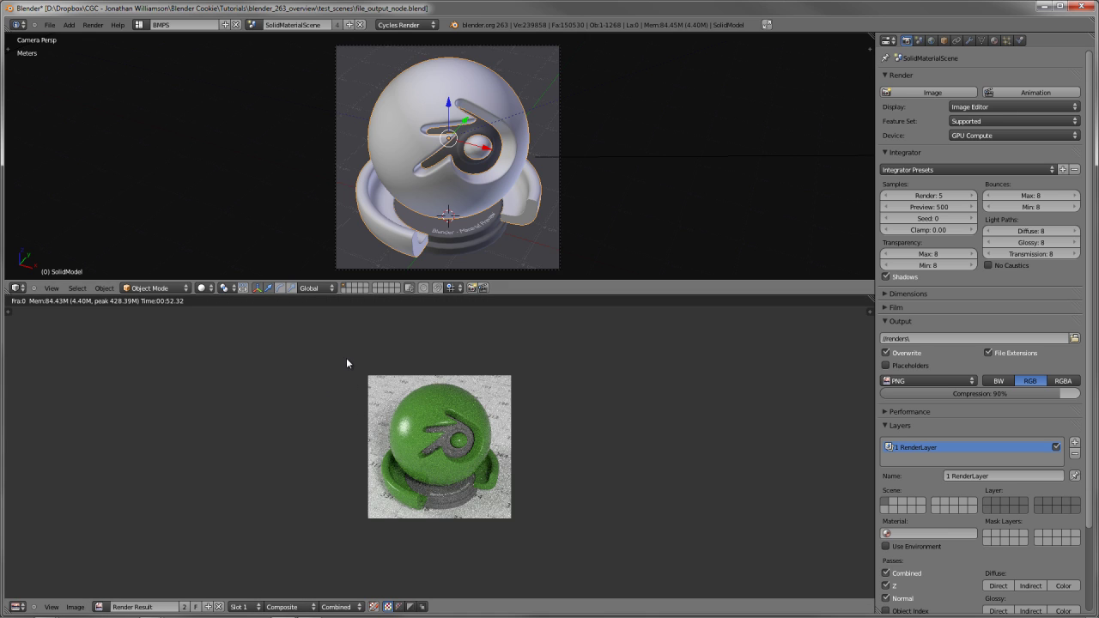
{"action": "key", "text": "F11"}
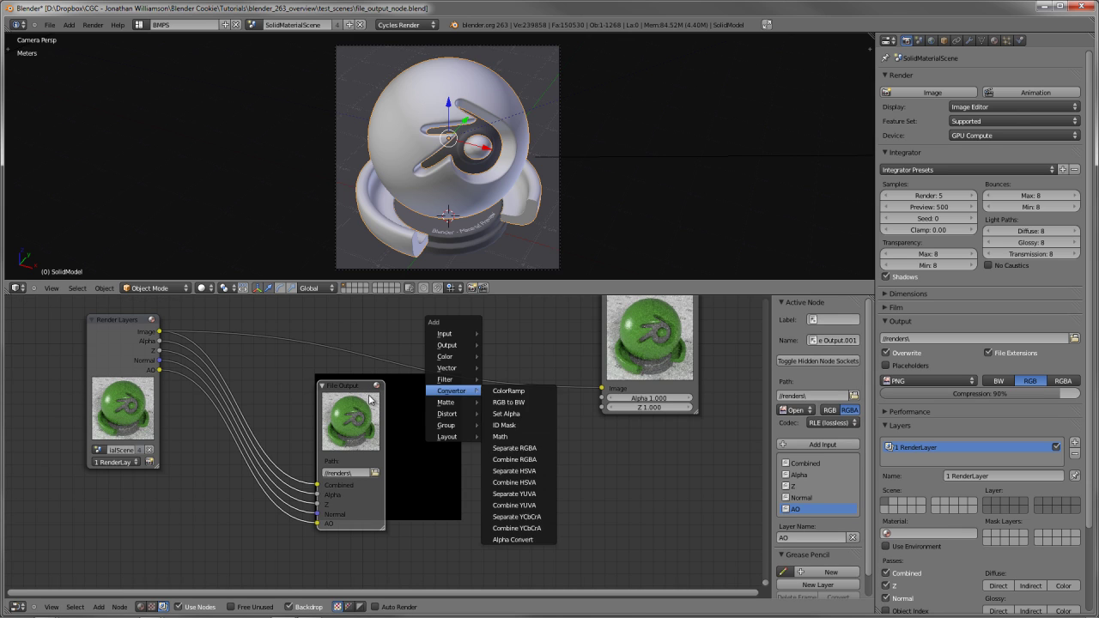
Add an Image input node below the Composite node and load 0000.exr from the renders folder
{"action": "key", "text": "shift+a"}
{"action": "mouse_move", "coordinate": [446, 334]}
{"action": "left_click", "coordinate": [506, 344]}
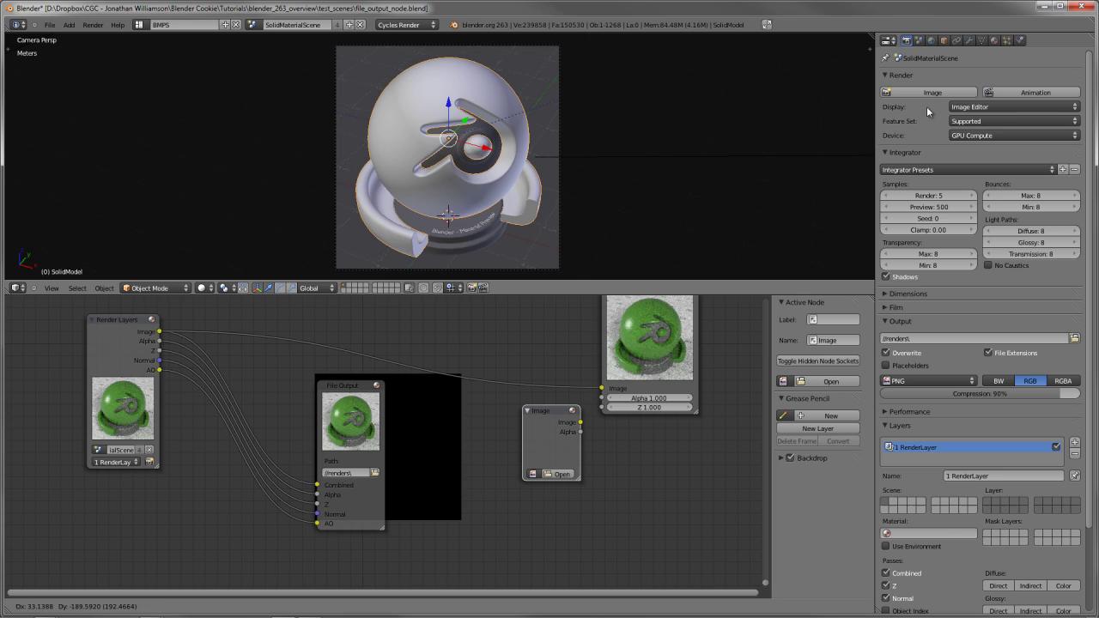
{"action": "left_click", "coordinate": [525, 430]}
{"action": "left_click", "coordinate": [558, 474]}
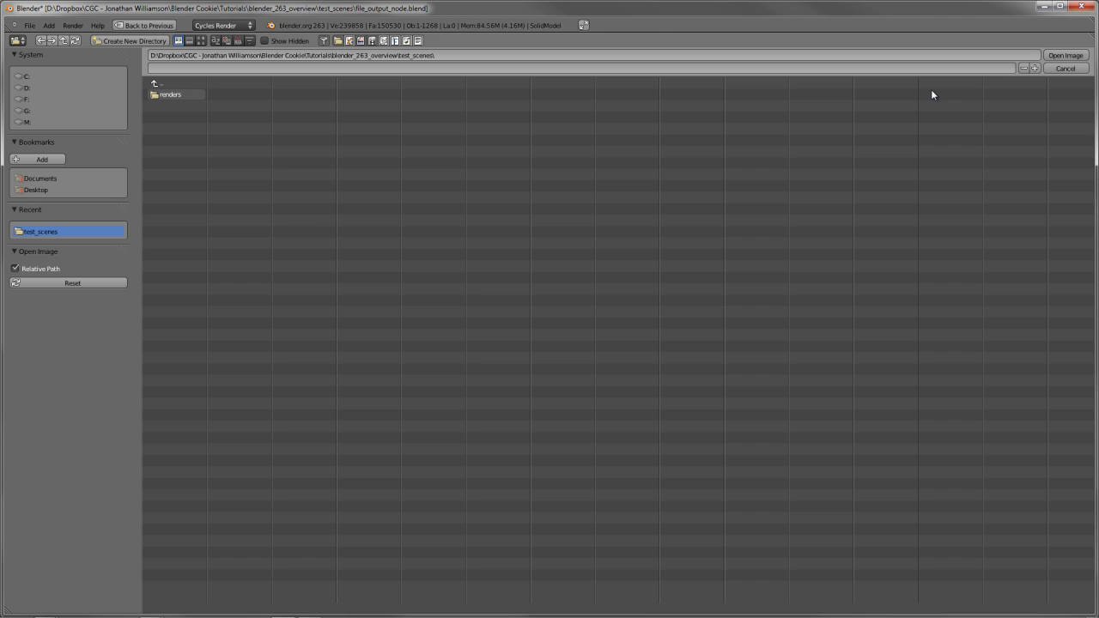
{"action": "left_click", "coordinate": [172, 95]}
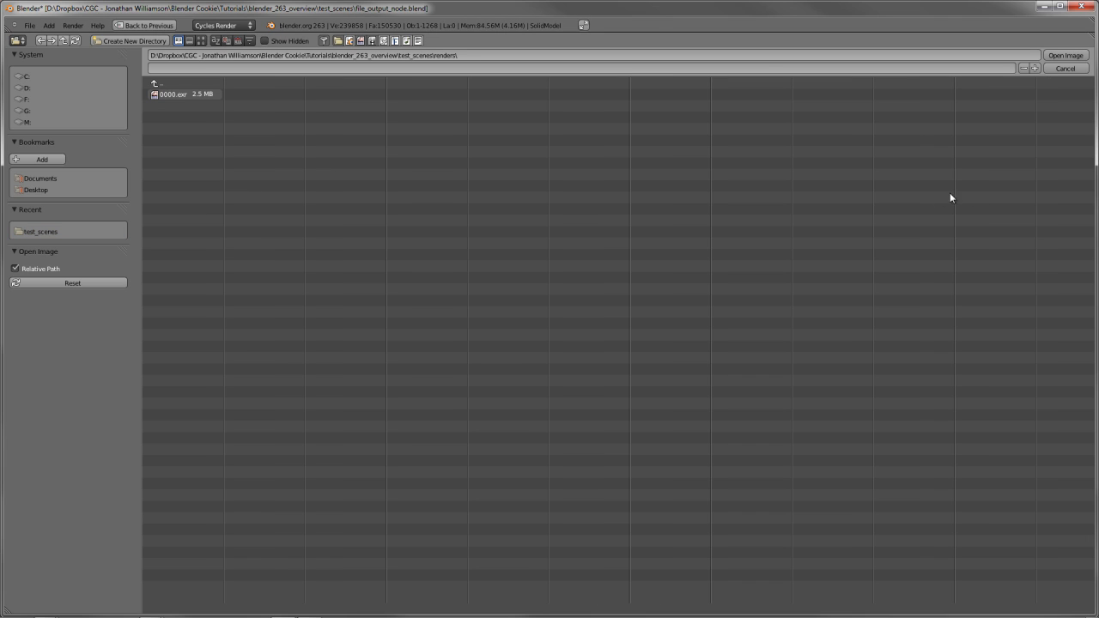
{"action": "double_click", "coordinate": [174, 95]}
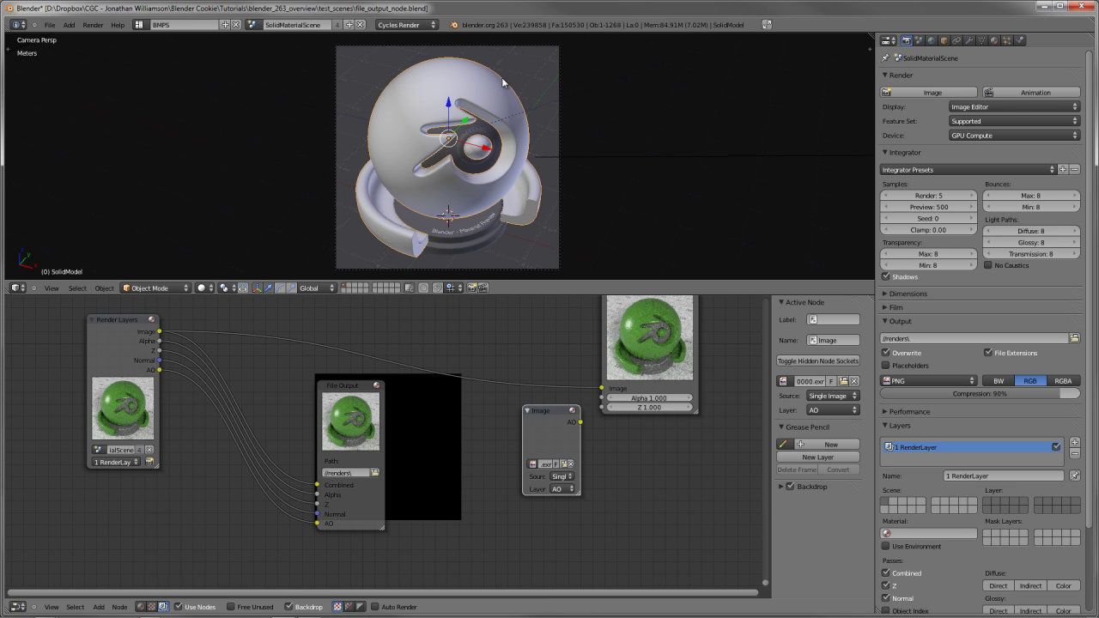
Set the Image node's layer to Combined and connect it to a Viewer node for a backdrop preview
{"action": "left_click", "coordinate": [562, 488]}
{"action": "left_click", "coordinate": [568, 458]}
{"action": "left_click", "coordinate": [550, 414], "text": "ctrl+shift"}
{"action": "left_click_drag", "start_coordinate": [551, 414], "coordinate": [527, 416]}
{"action": "left_click", "coordinate": [541, 515]}
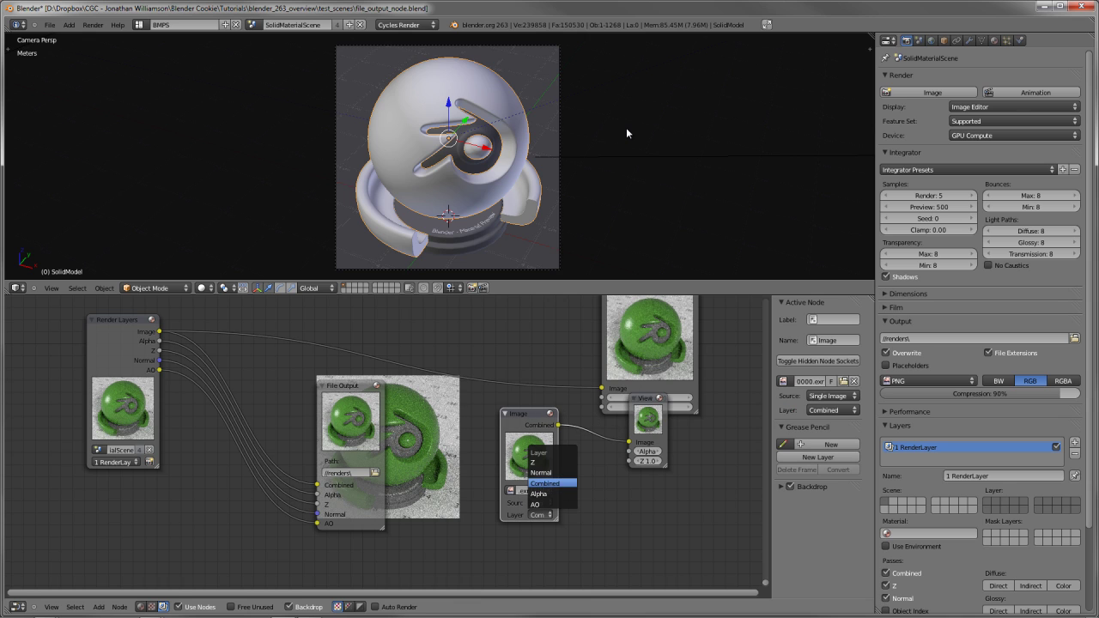
{"action": "left_click", "coordinate": [545, 484]}
Preview the Normal, Z, Alpha and AO layers of 0000.exr one after another through the Image node
{"action": "left_click", "coordinate": [541, 515]}
{"action": "left_click", "coordinate": [541, 472]}
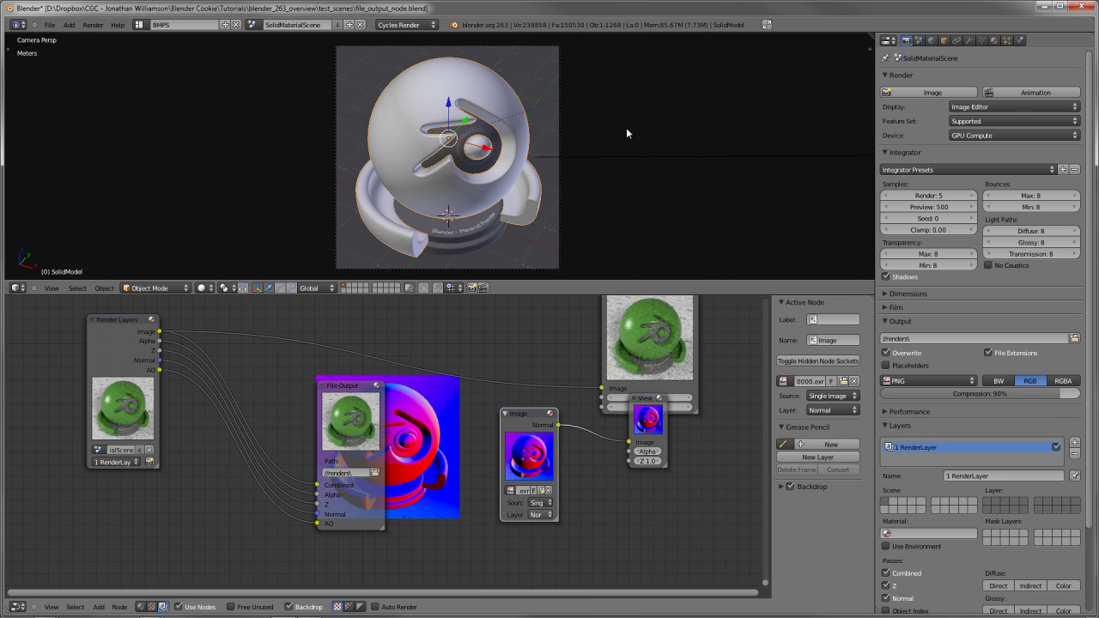
{"action": "left_click", "coordinate": [541, 515]}
{"action": "left_click", "coordinate": [540, 462]}
{"action": "left_click", "coordinate": [541, 515]}
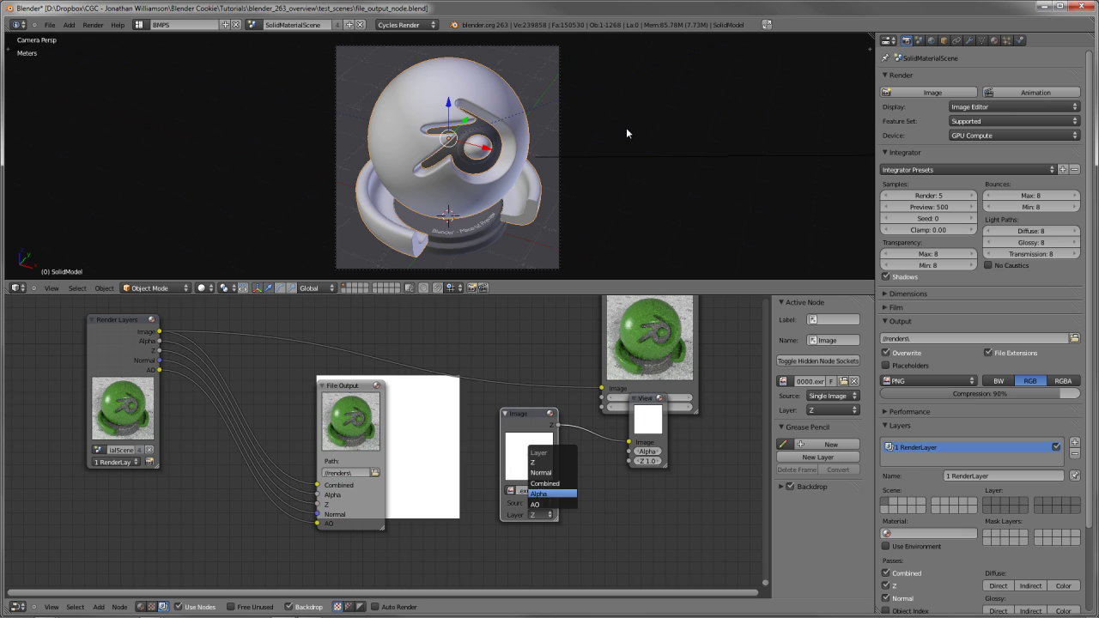
{"action": "left_click", "coordinate": [539, 493]}
{"action": "left_click", "coordinate": [541, 515]}
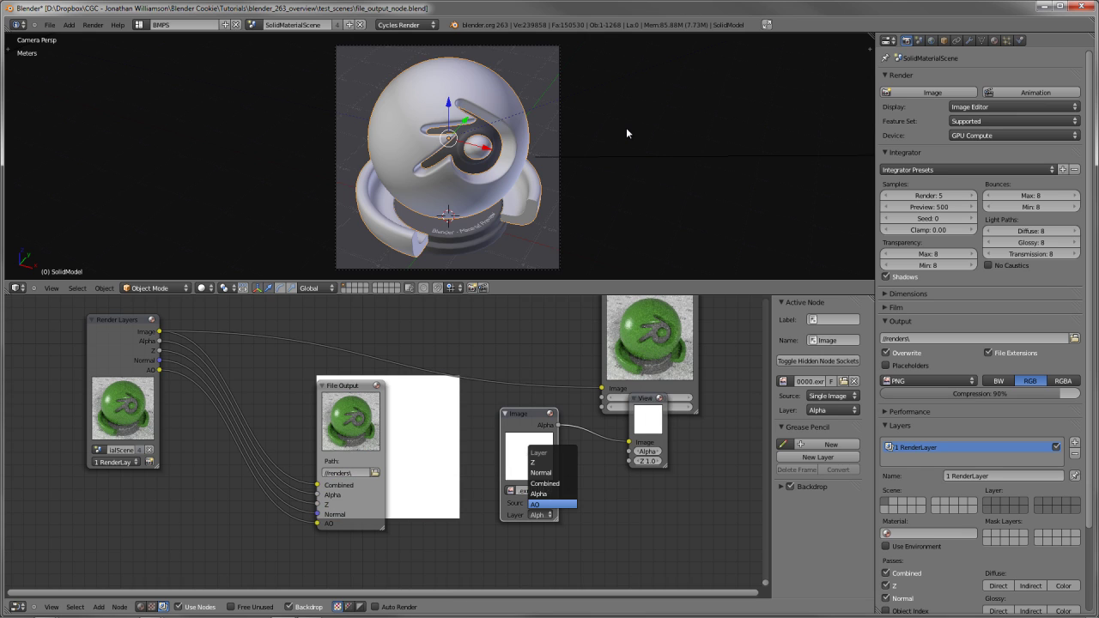
{"action": "left_click", "coordinate": [536, 504]}
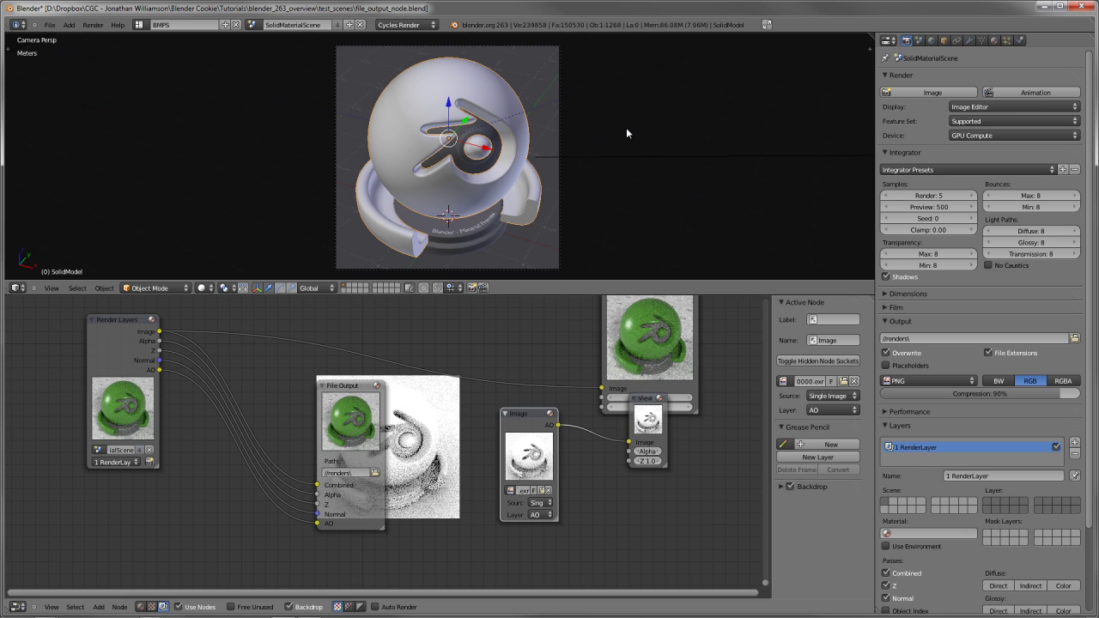
Delete the Viewer, Image and File Output nodes from the compositing setup
{"action": "left_click", "coordinate": [645, 430]}
{"action": "key", "text": "x"}
{"action": "left_click", "coordinate": [529, 415]}
{"action": "key", "text": "x"}
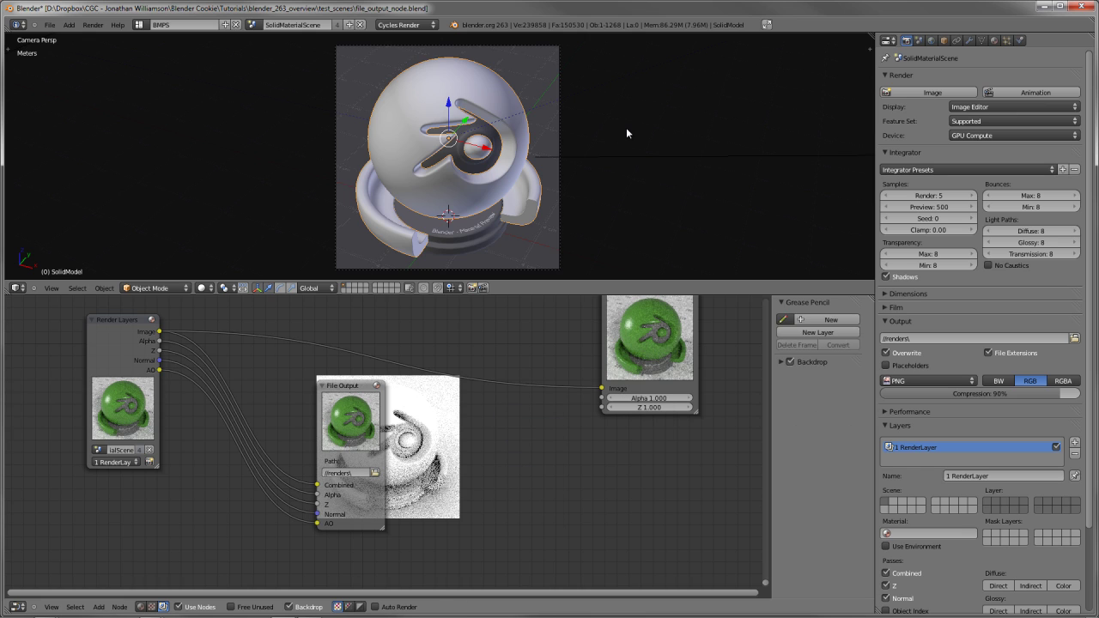
{"action": "left_click", "coordinate": [351, 401]}
{"action": "key", "text": "x"}
Add a new File Output node beside Render Layers and connect the Render Layers Image output to its Image input
{"action": "key", "text": "shift+a"}
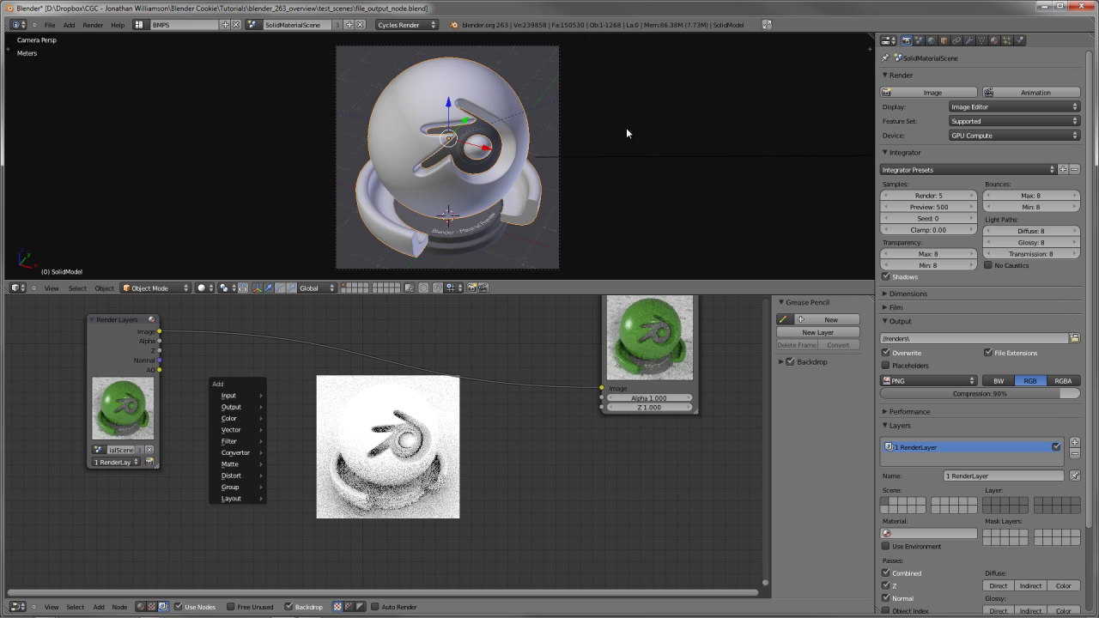
{"action": "mouse_move", "coordinate": [230, 396]}
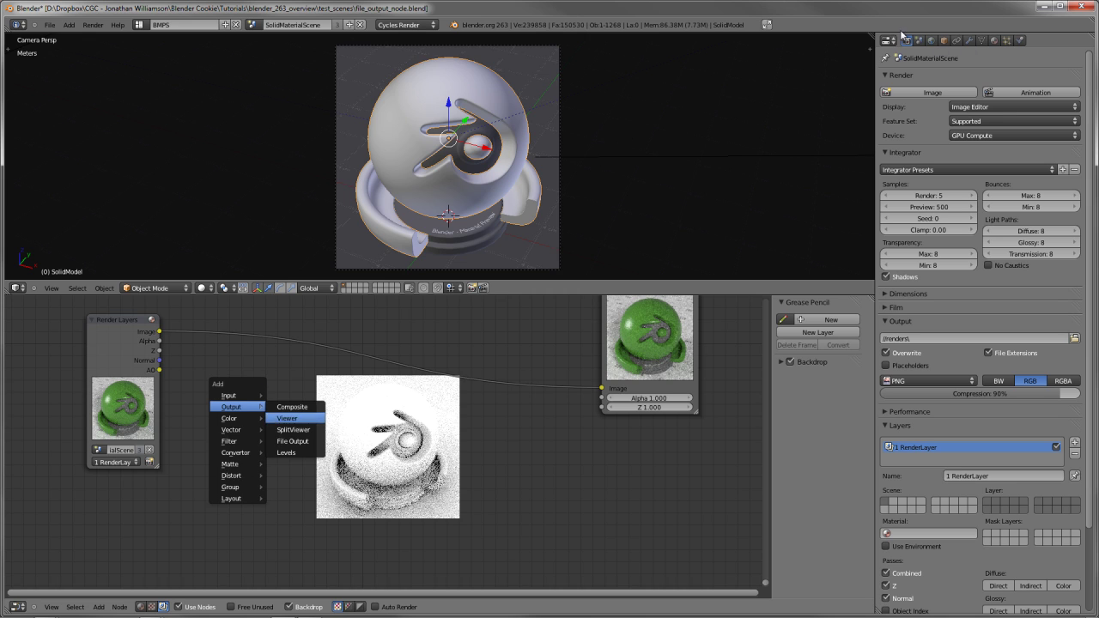
{"action": "left_click", "coordinate": [293, 441]}
{"action": "left_click", "coordinate": [297, 387]}
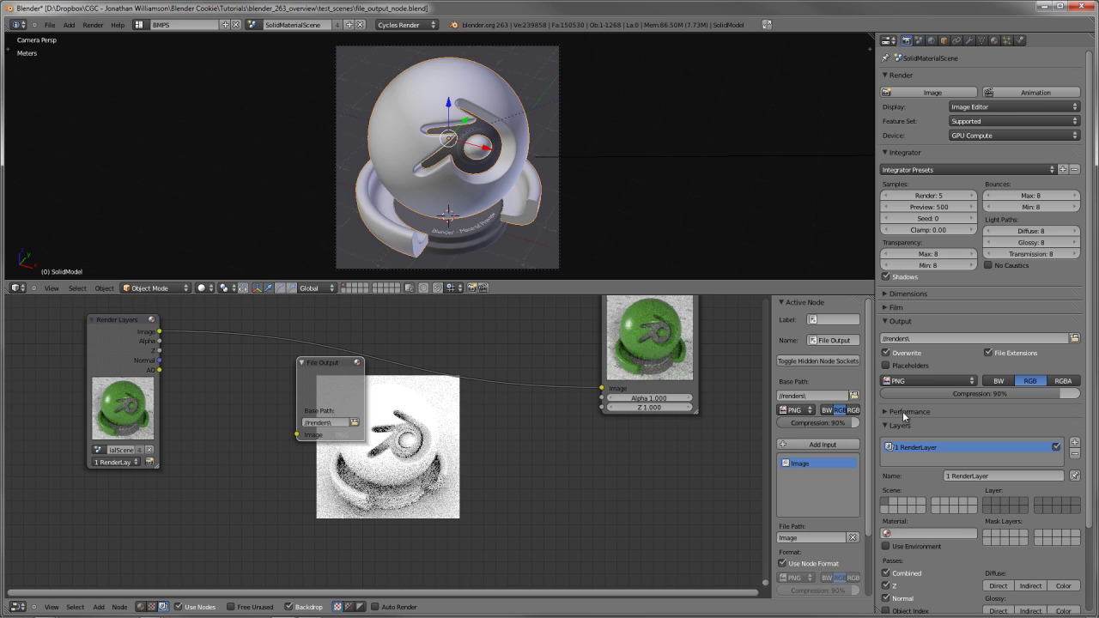
{"action": "left_click", "coordinate": [159, 331]}
{"action": "mouse_move", "coordinate": [160, 332]}
{"action": "left_mouse_down"}
{"action": "mouse_move", "coordinate": [297, 418]}
{"action": "mouse_move", "coordinate": [297, 434]}
{"action": "left_mouse_up"}
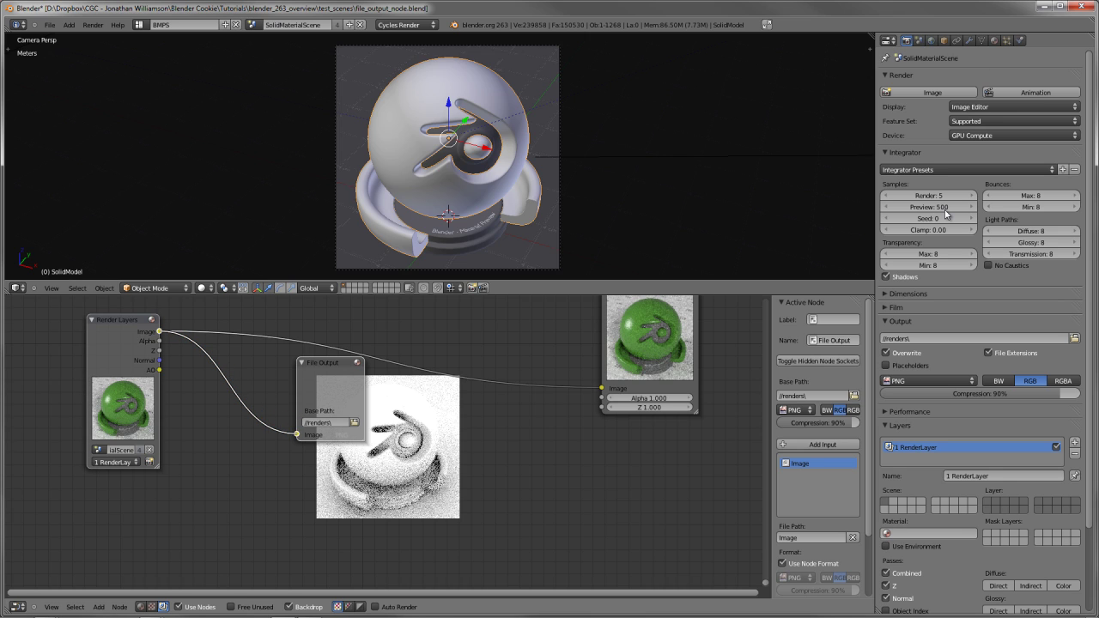
Set the File Output node's file format to OpenEXR MultiLayer
{"action": "left_click", "coordinate": [331, 386]}
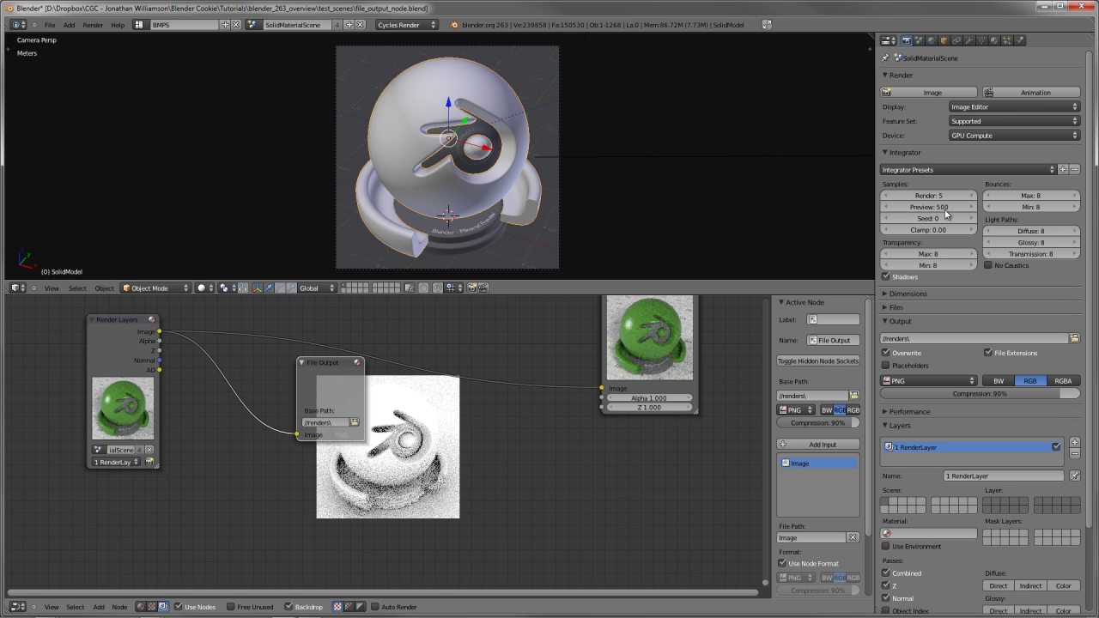
{"action": "key", "text": "n"}
{"action": "key", "text": "n"}
{"action": "scroll", "coordinate": [826, 386], "scroll_direction": "down", "scroll_amount": 1}
{"action": "scroll", "coordinate": [826, 382], "scroll_direction": "up", "scroll_amount": 1}
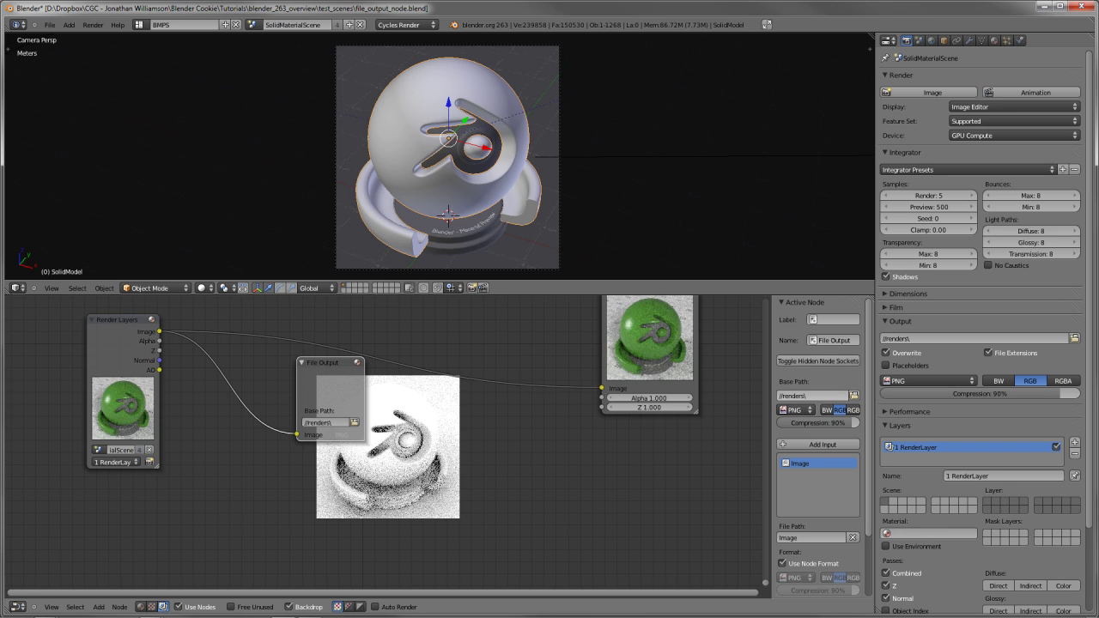
{"action": "left_click", "coordinate": [795, 410]}
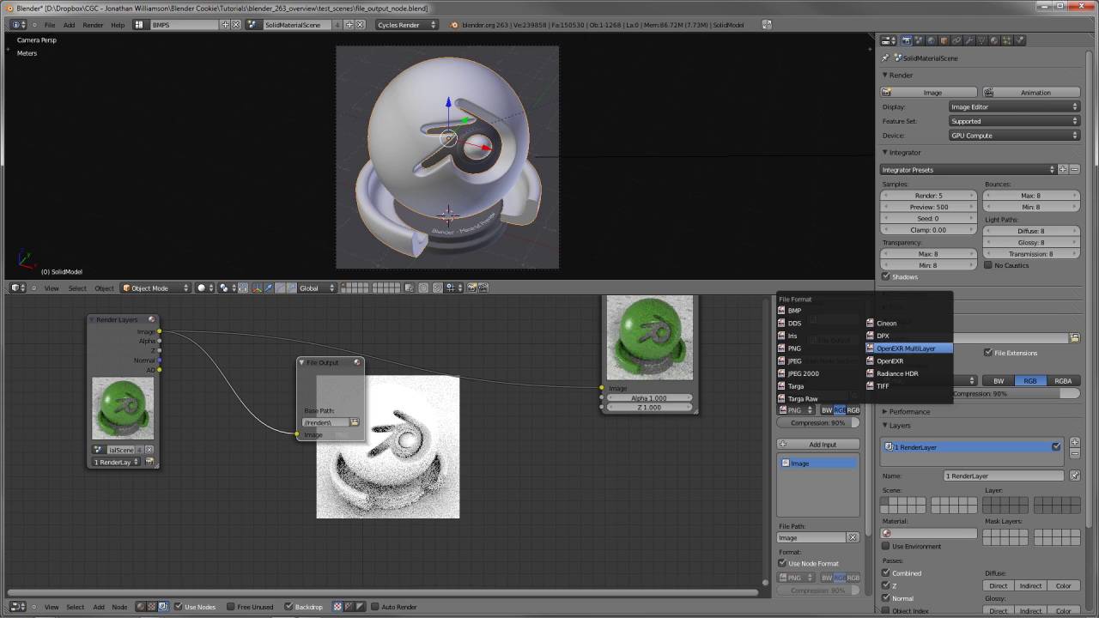
{"action": "left_click", "coordinate": [908, 347]}
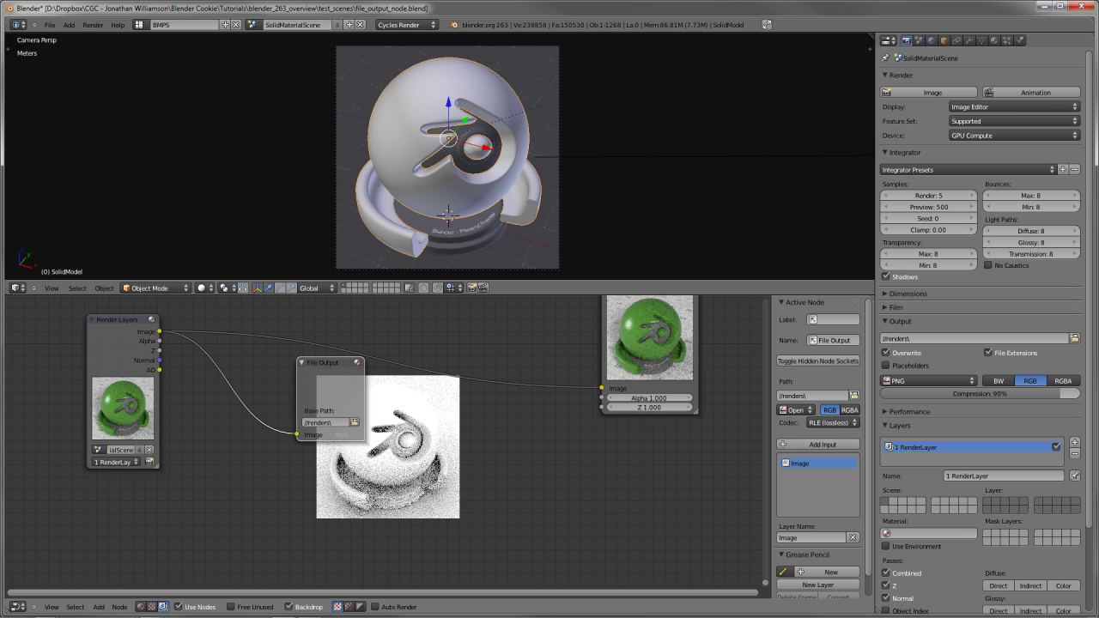
Add four more inputs to the File Output node
{"action": "left_click", "coordinate": [818, 444]}
{"action": "left_click", "coordinate": [818, 445]}
{"action": "left_click", "coordinate": [817, 444]}
{"action": "left_click", "coordinate": [818, 445]}
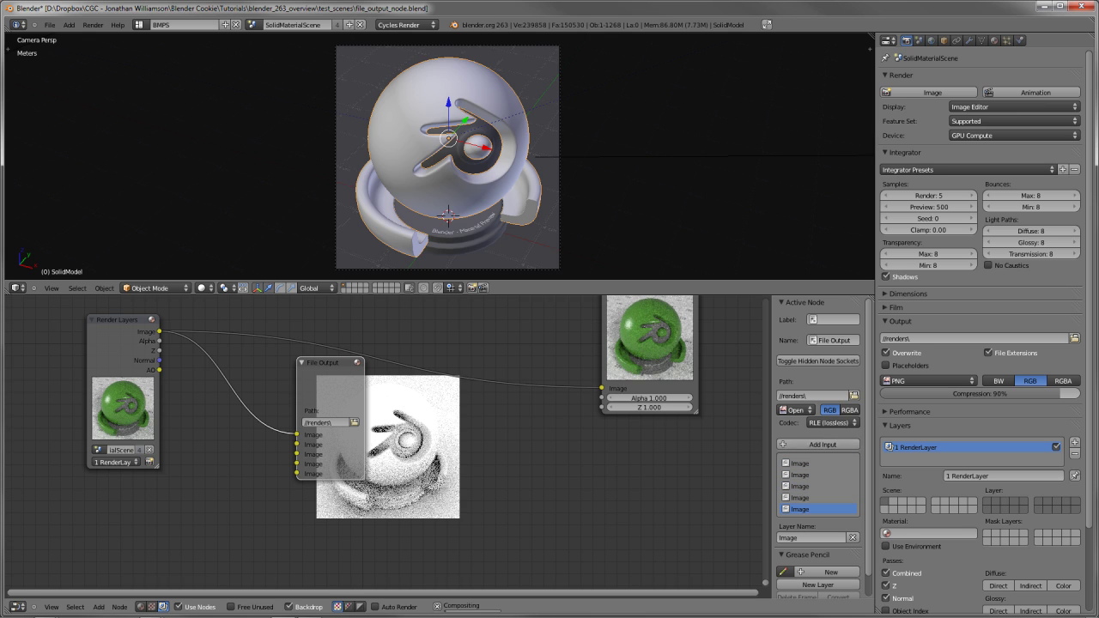
Connect the Render Layers Alpha, Z, Normal and AO outputs to the File Output node's four free inputs, and select File Output
{"action": "left_click_drag", "start_coordinate": [159, 341], "coordinate": [297, 445]}
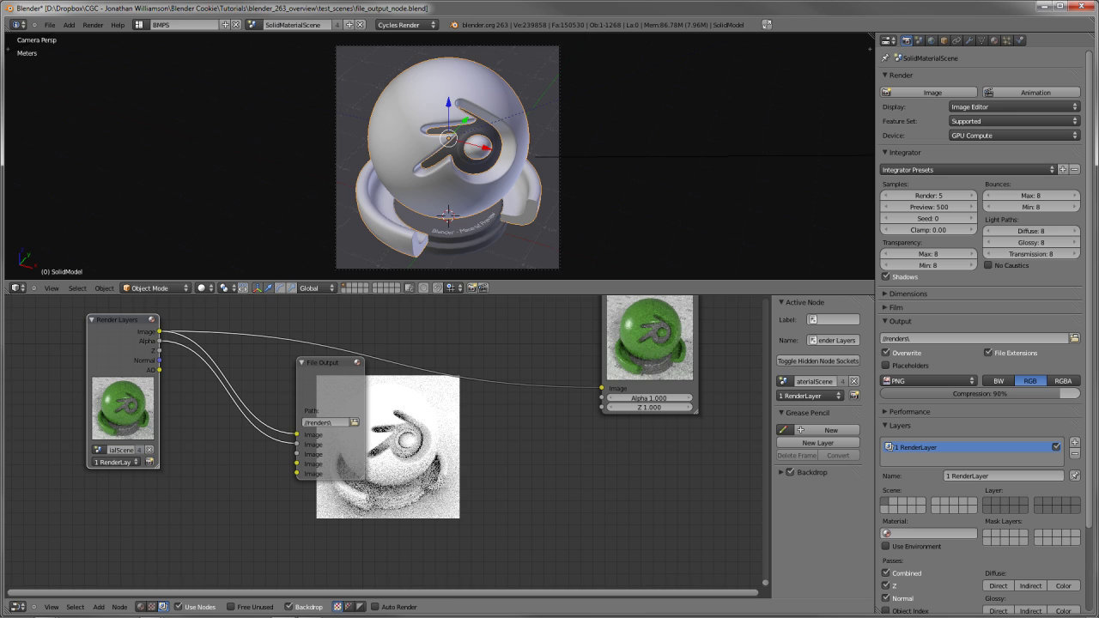
{"action": "left_click_drag", "start_coordinate": [160, 351], "coordinate": [297, 454]}
{"action": "left_click_drag", "start_coordinate": [159, 361], "coordinate": [297, 465]}
{"action": "left_click_drag", "start_coordinate": [160, 370], "coordinate": [297, 474]}
{"action": "left_click", "coordinate": [328, 448]}
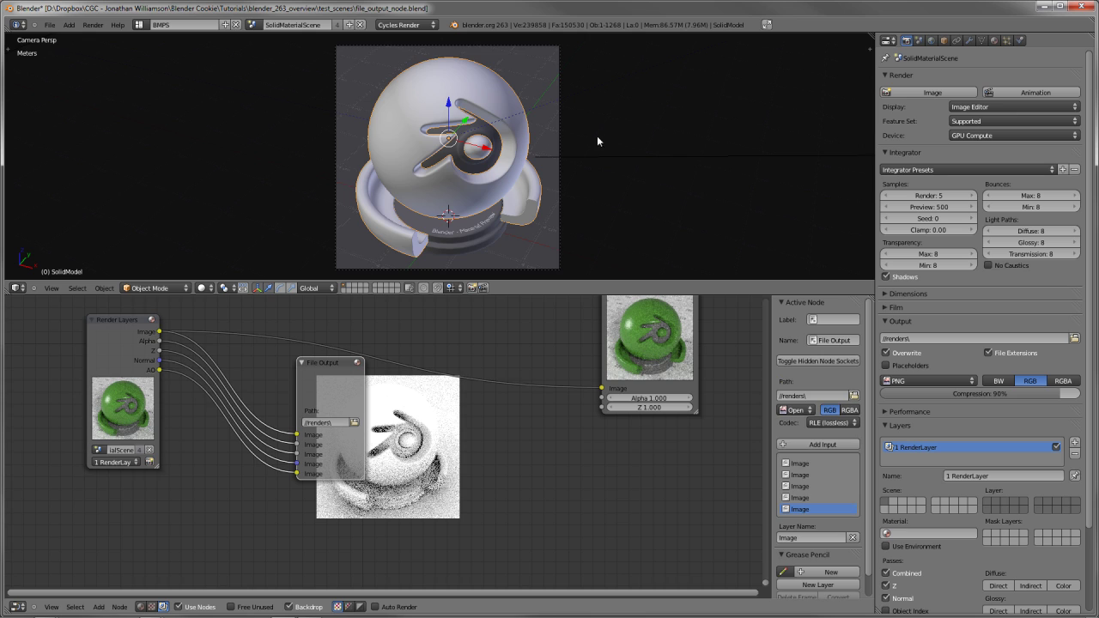
Name the File Output node's fifth input layer AO and its fourth input layer Normal
{"action": "left_click", "coordinate": [810, 538]}
{"action": "type", "text": "AO"}
{"action": "key", "text": "Return"}
{"action": "left_click", "coordinate": [809, 498]}
{"action": "left_click", "coordinate": [810, 537]}
{"action": "type", "text": "Normal"}
{"action": "key", "text": "Return"}
Name the File Output node's third input layer Z and its second input layer Alpha
{"action": "left_click", "coordinate": [809, 486]}
{"action": "left_click", "coordinate": [810, 537]}
{"action": "type", "text": "Z"}
{"action": "key", "text": "Return"}
{"action": "left_click", "coordinate": [809, 475]}
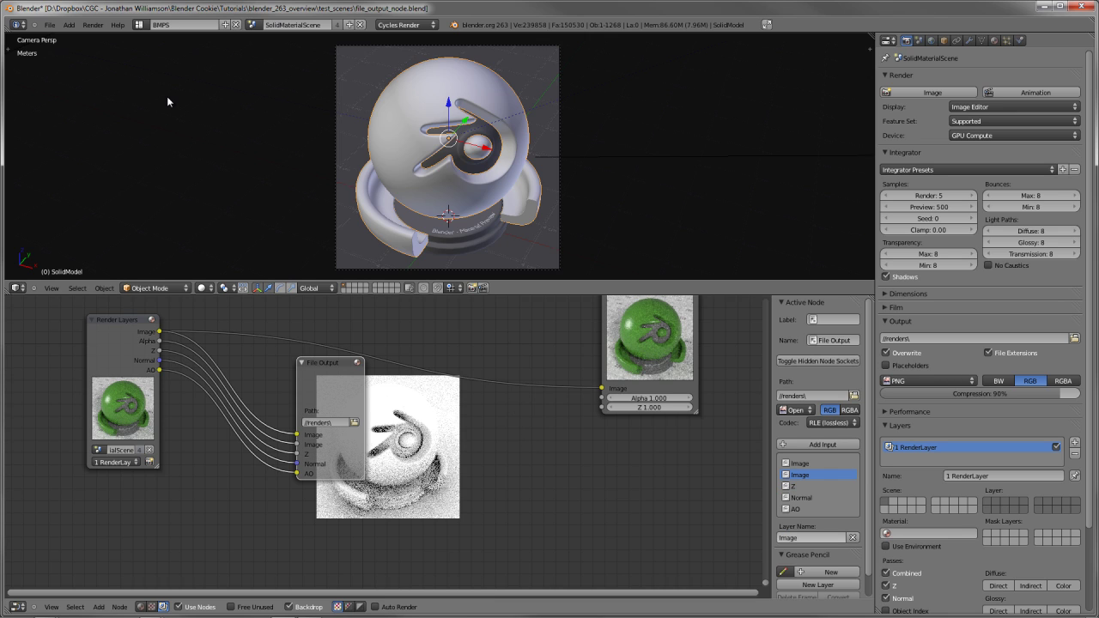
{"action": "left_click", "coordinate": [810, 538]}
{"action": "type", "text": "Alpha"}
{"action": "key", "text": "Return"}
{"action": "scroll", "coordinate": [822, 429], "scroll_direction": "down", "scroll_amount": 1}
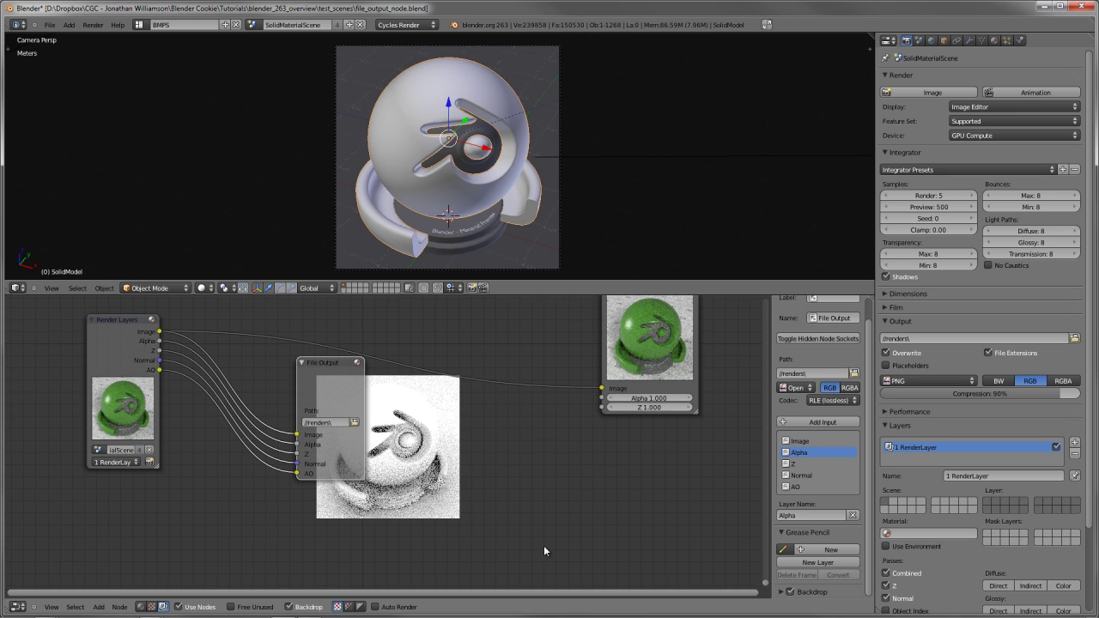
Move the File Output and Render Layers nodes slightly upward in the compositing node tree
{"action": "key", "text": "g"}
{"action": "left_click", "coordinate": [545, 485]}
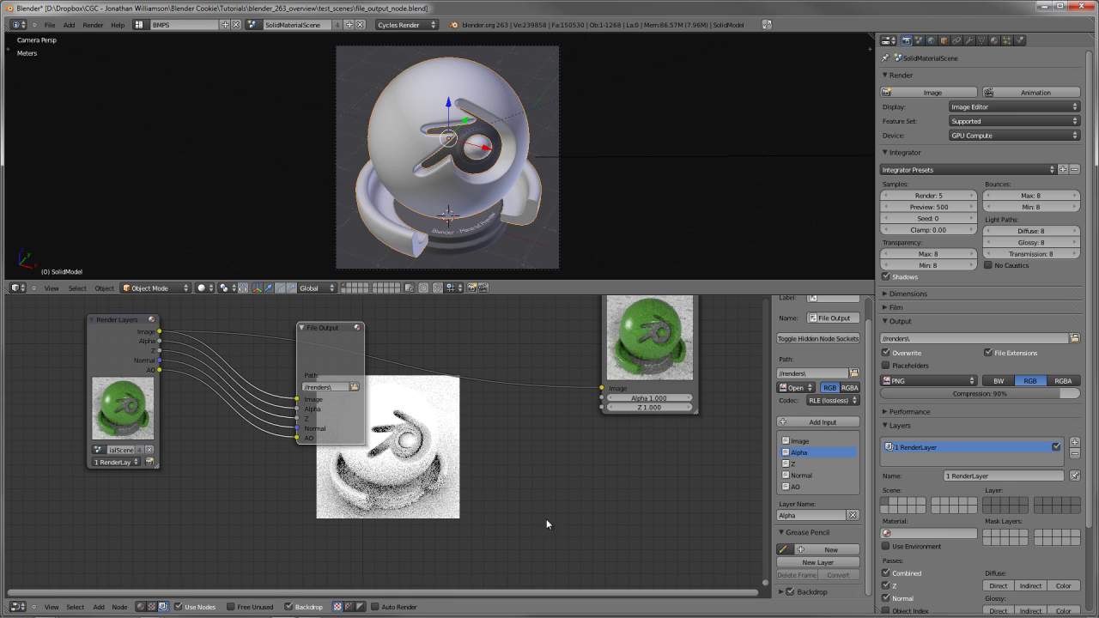
{"action": "key", "text": "g"}
{"action": "left_click", "coordinate": [542, 510]}
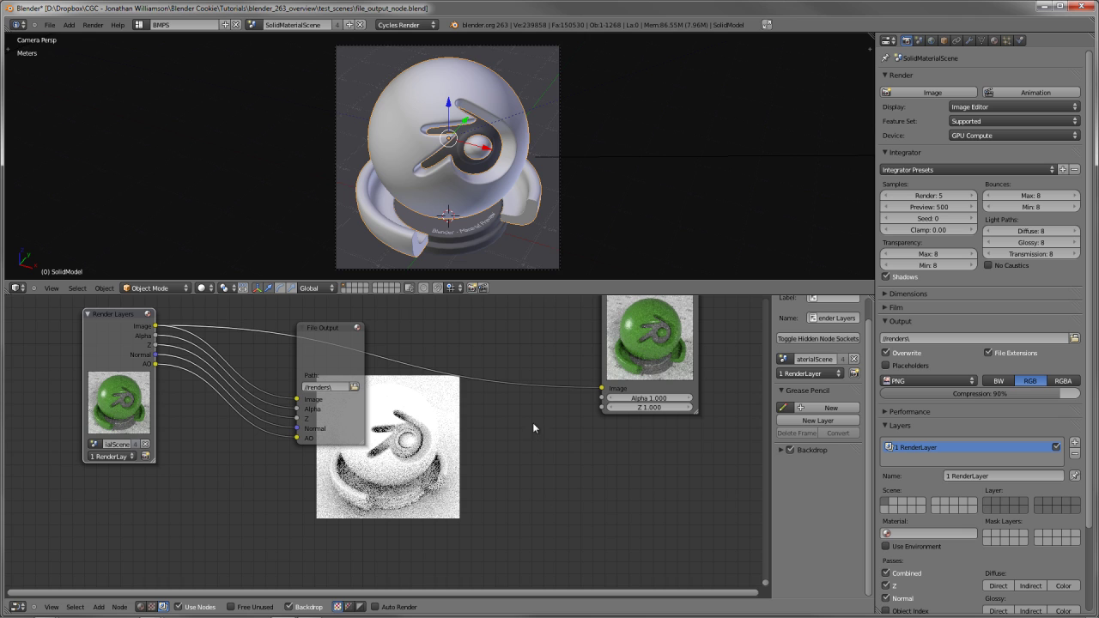
{"action": "left_click_drag", "start_coordinate": [343, 347], "coordinate": [332, 339]}
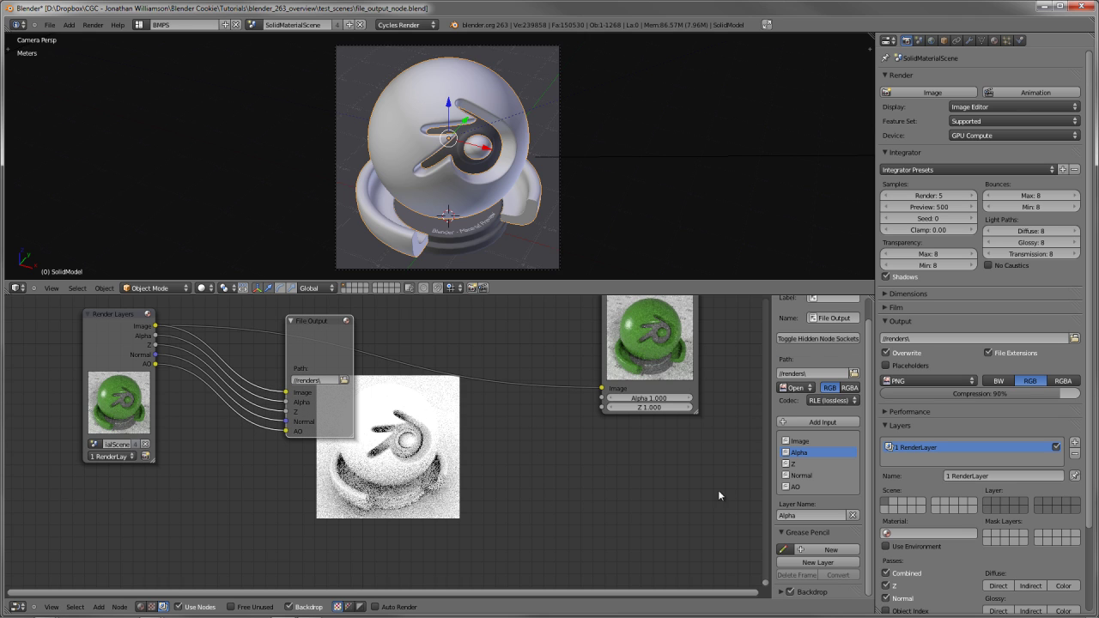
Set the File Output node's file format to PNG
{"action": "scroll", "coordinate": [934, 381], "scroll_direction": "down", "scroll_amount": 4}
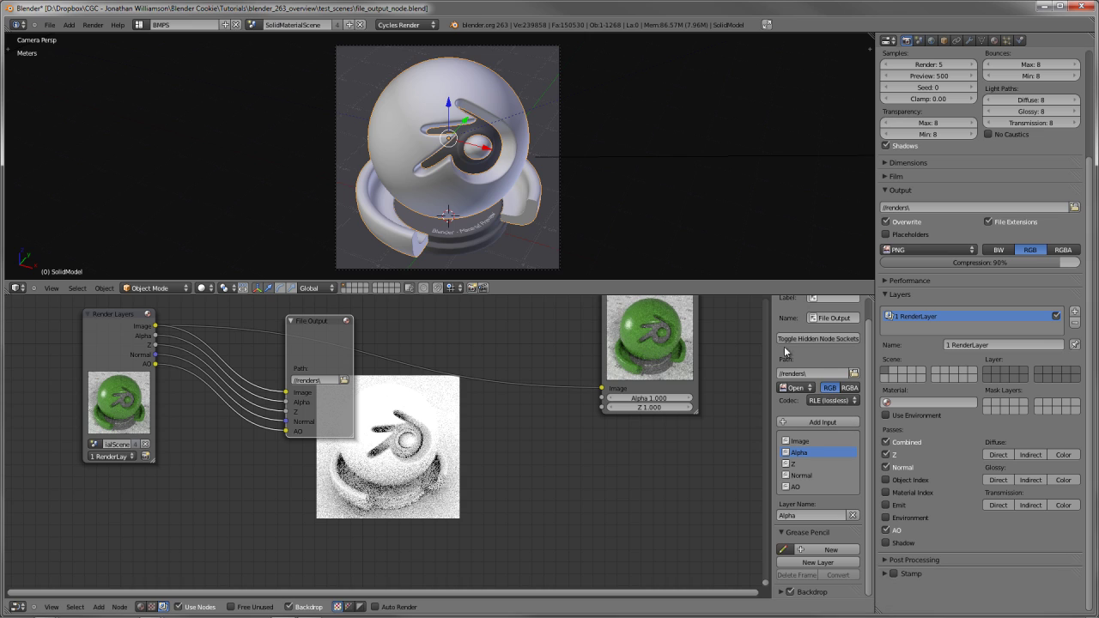
{"action": "scroll", "coordinate": [817, 384], "scroll_direction": "up", "scroll_amount": 2}
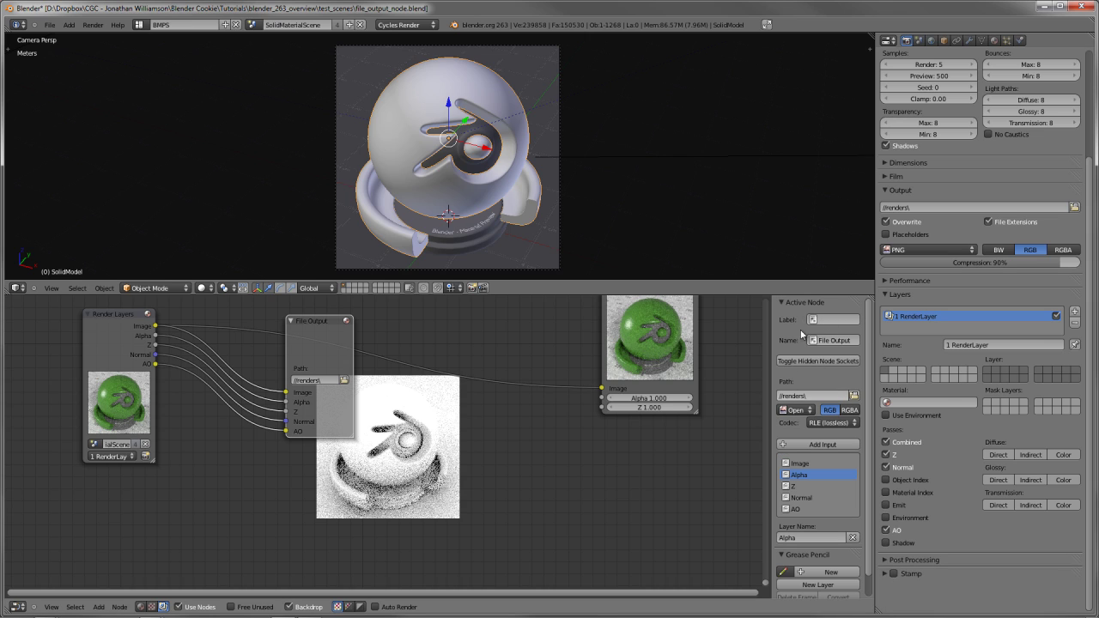
{"action": "left_click", "coordinate": [796, 409]}
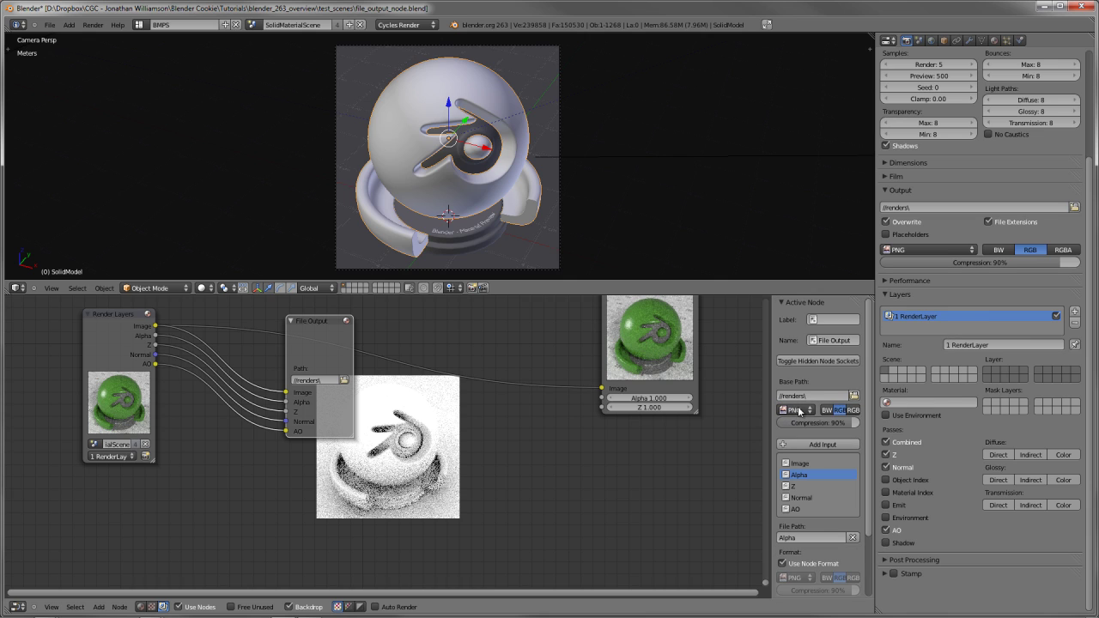
Turn off Use Node Format for the File Output node's AO input and open its individual format choices
{"action": "scroll", "coordinate": [805, 412], "scroll_direction": "down", "scroll_amount": 3}
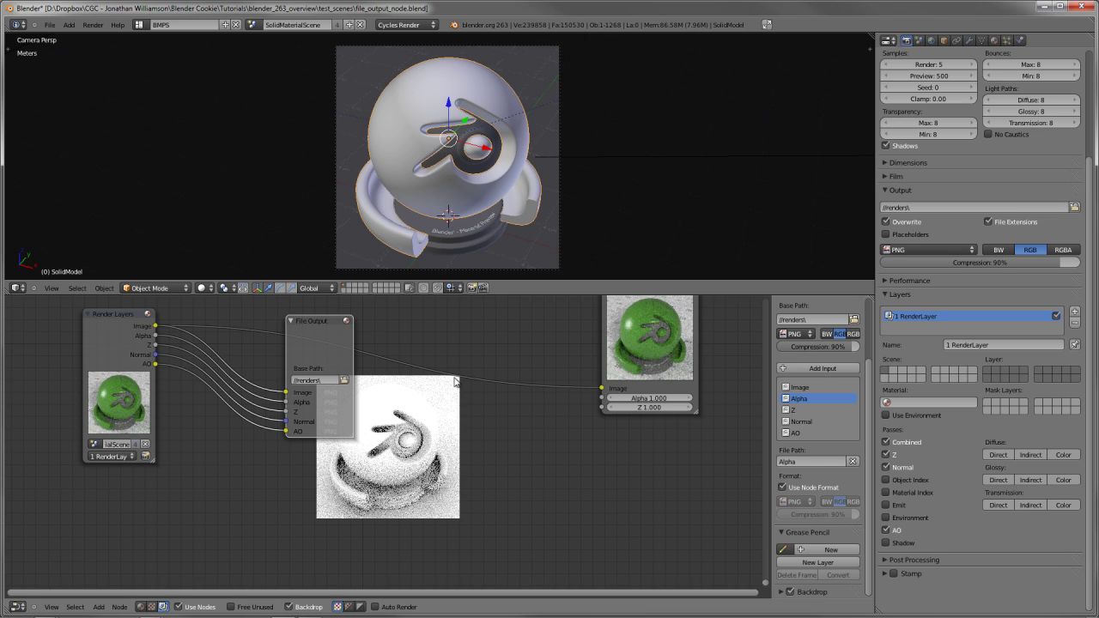
{"action": "left_click", "coordinate": [815, 435]}
{"action": "left_click", "coordinate": [782, 488]}
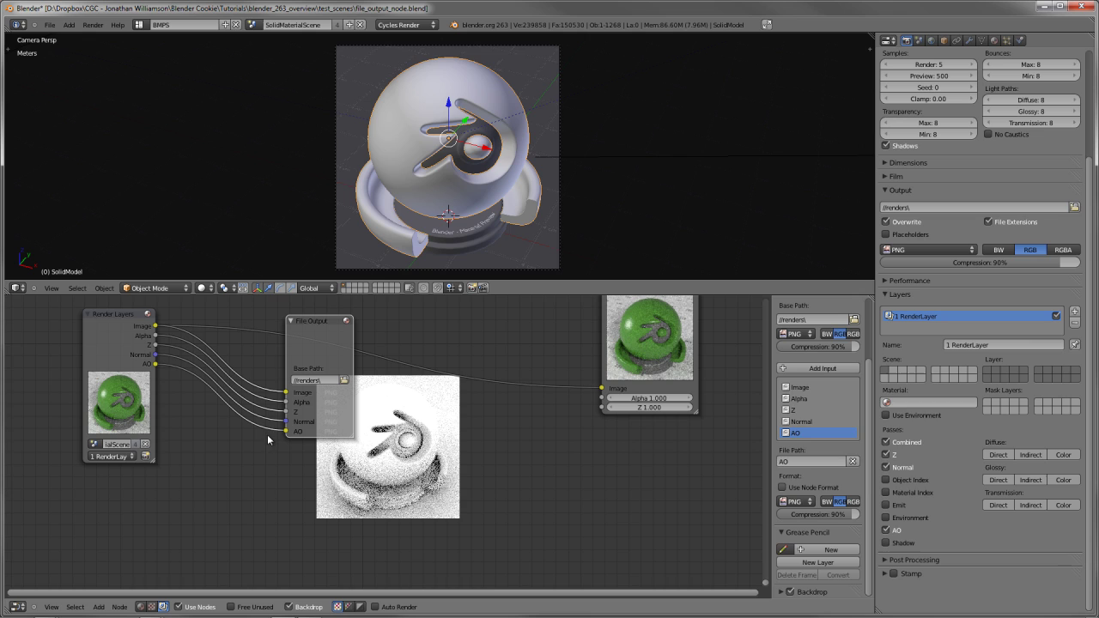
{"action": "left_click", "coordinate": [796, 501]}
Undo the individual format override on the AO input
{"action": "key", "text": "ctrl+z"}
{"action": "key", "text": "ctrl+z"}
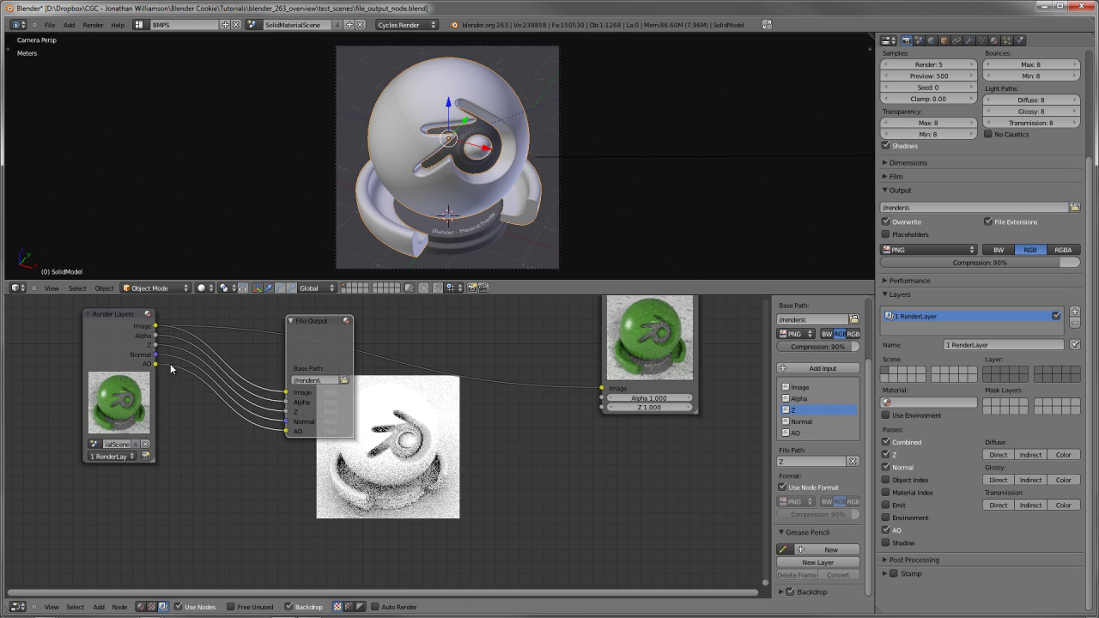
{"action": "key", "text": "ctrl+z"}
{"action": "key", "text": "ctrl+z"}
{"action": "key", "text": "ctrl+z"}
{"action": "key", "text": "ctrl+z"}
Move the File Output node close beside Render Layers, clear of the backdrop image
{"action": "key", "text": "g"}
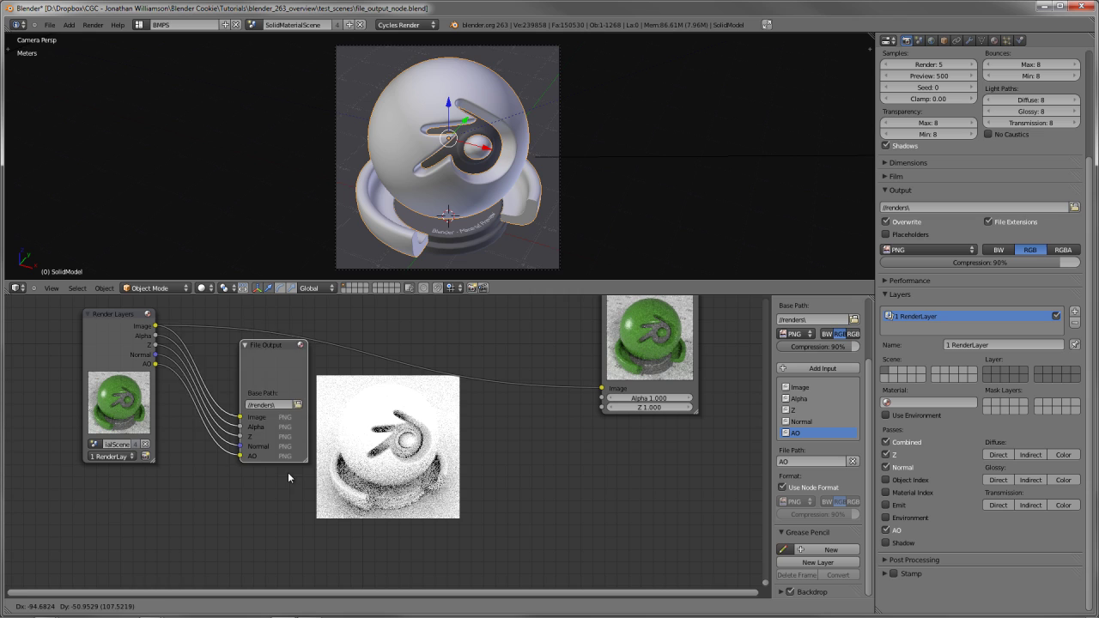
{"action": "left_click", "coordinate": [292, 436]}
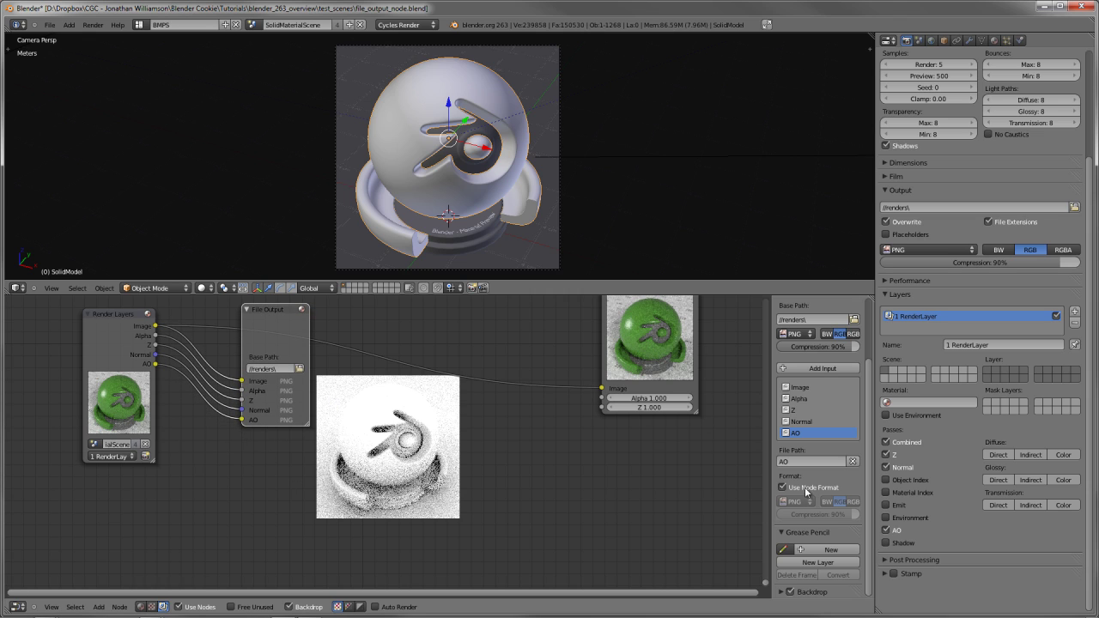
{"action": "scroll", "coordinate": [810, 536], "scroll_direction": "up", "scroll_amount": 3}
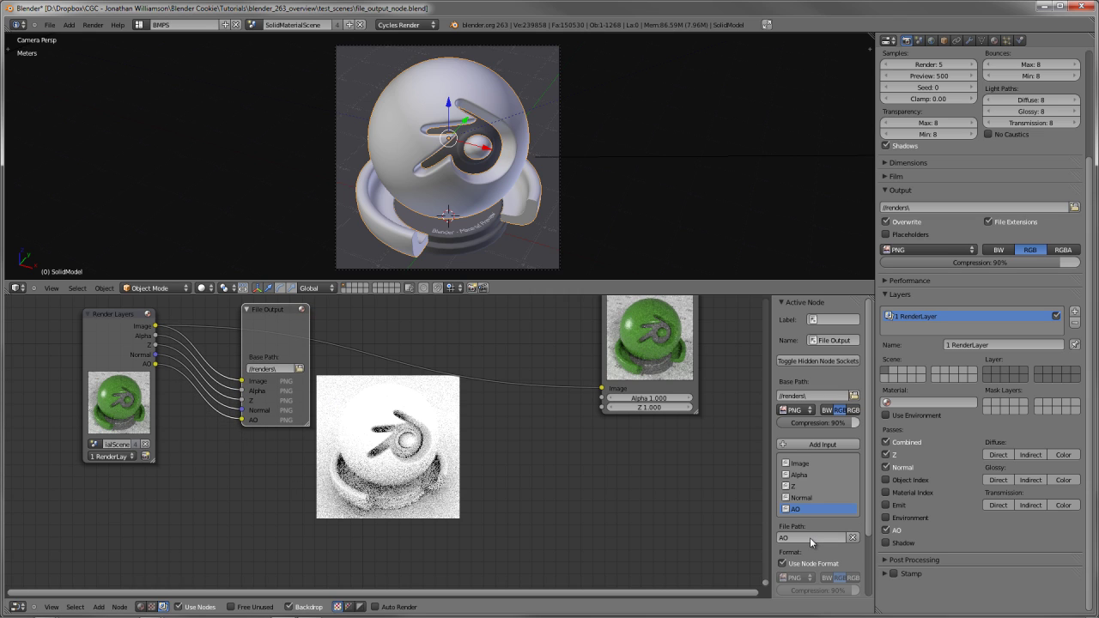
{"action": "middle_click_drag", "start_coordinate": [811, 537], "coordinate": [774, 561]}
{"action": "scroll", "coordinate": [811, 537], "scroll_direction": "down", "scroll_amount": 4}
{"action": "key", "text": "g"}
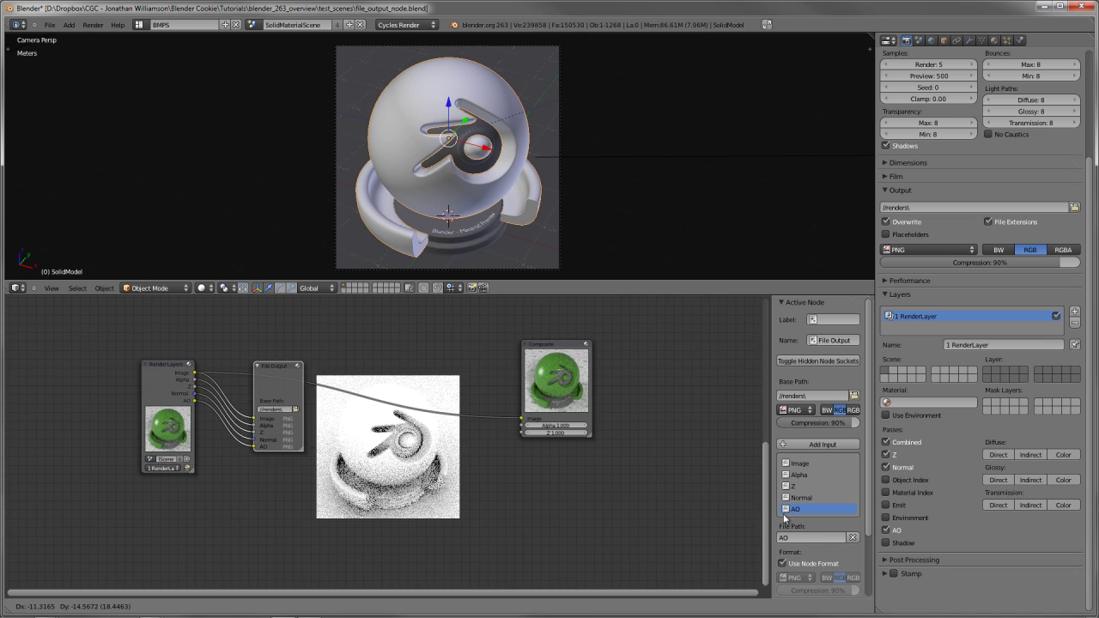
{"action": "left_click", "coordinate": [807, 500]}
{"action": "scroll", "coordinate": [807, 501], "scroll_direction": "up", "scroll_amount": 3}
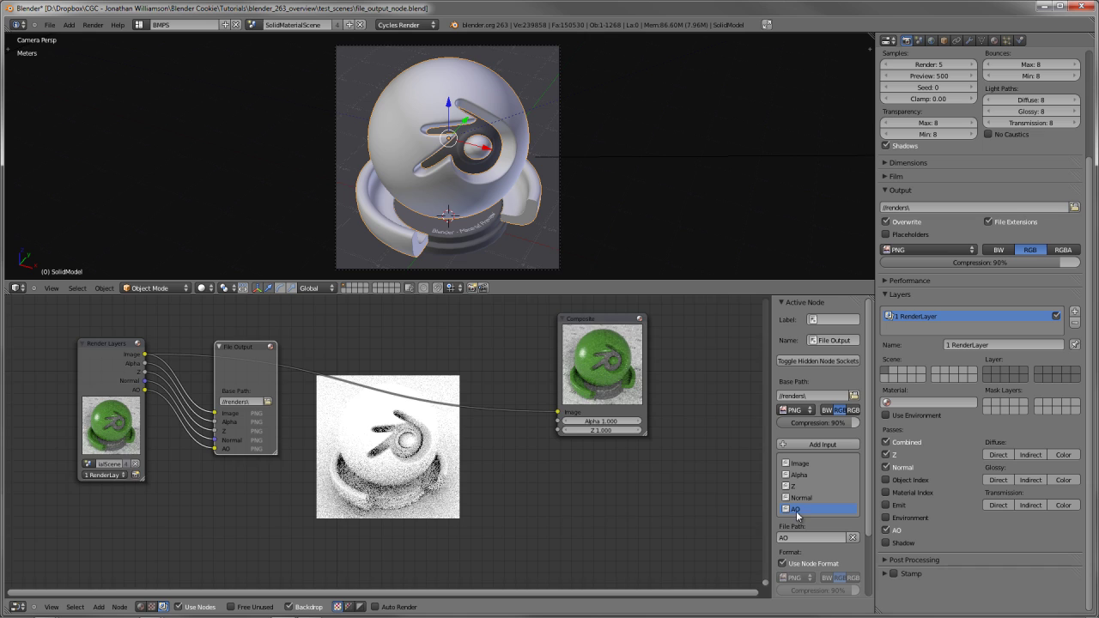
{"action": "middle_click_drag", "start_coordinate": [795, 513], "coordinate": [796, 486]}
{"action": "scroll", "coordinate": [810, 558], "scroll_direction": "down", "scroll_amount": 3}
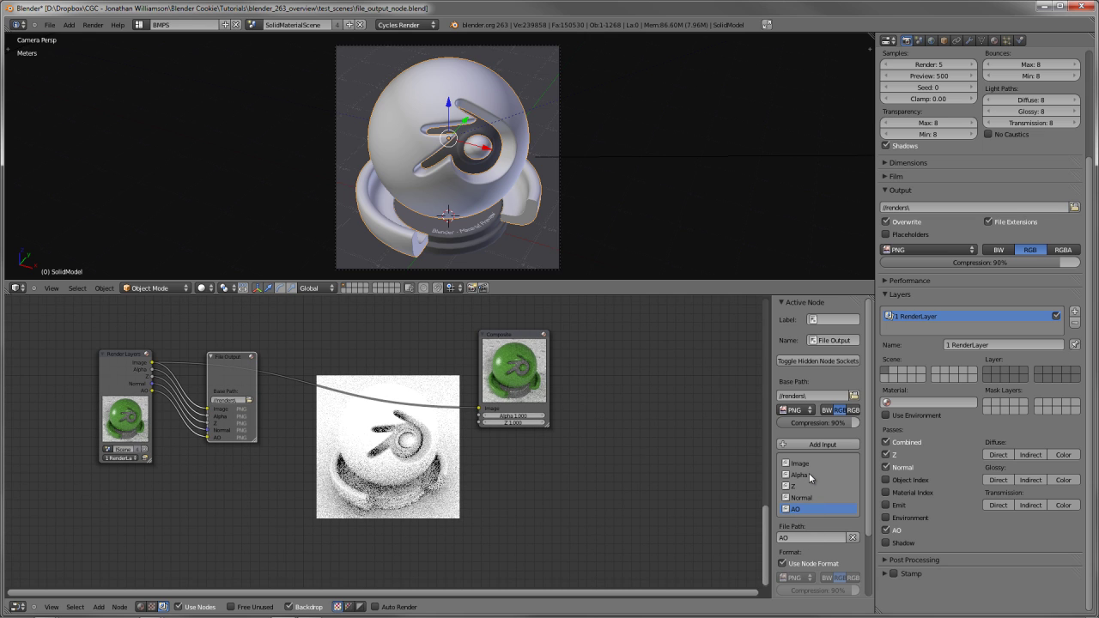
Add an RGB Curves node and insert it on the link between Render Layers and Composite
{"action": "key", "text": "shift+a"}
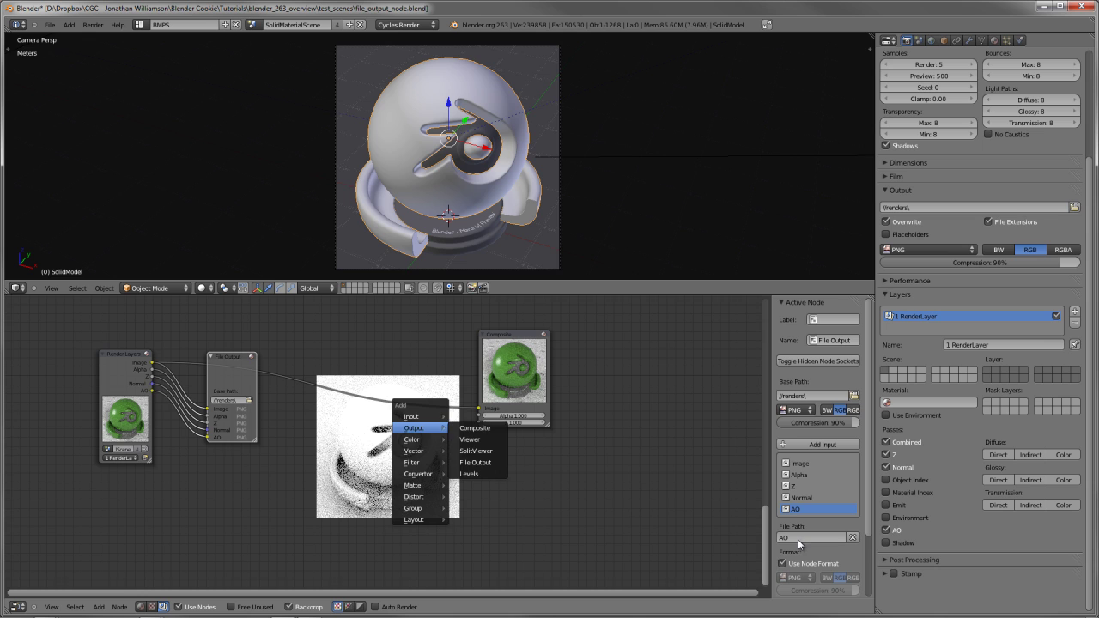
{"action": "mouse_move", "coordinate": [414, 439]}
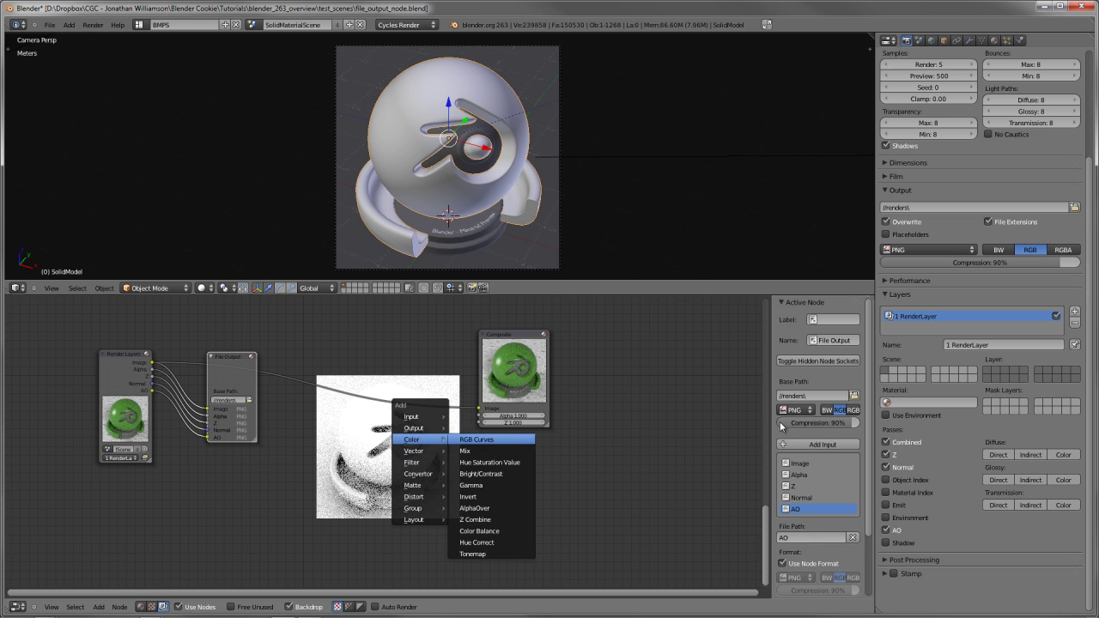
{"action": "left_click", "coordinate": [477, 439]}
{"action": "left_click", "coordinate": [322, 369]}
{"action": "key", "text": "g"}
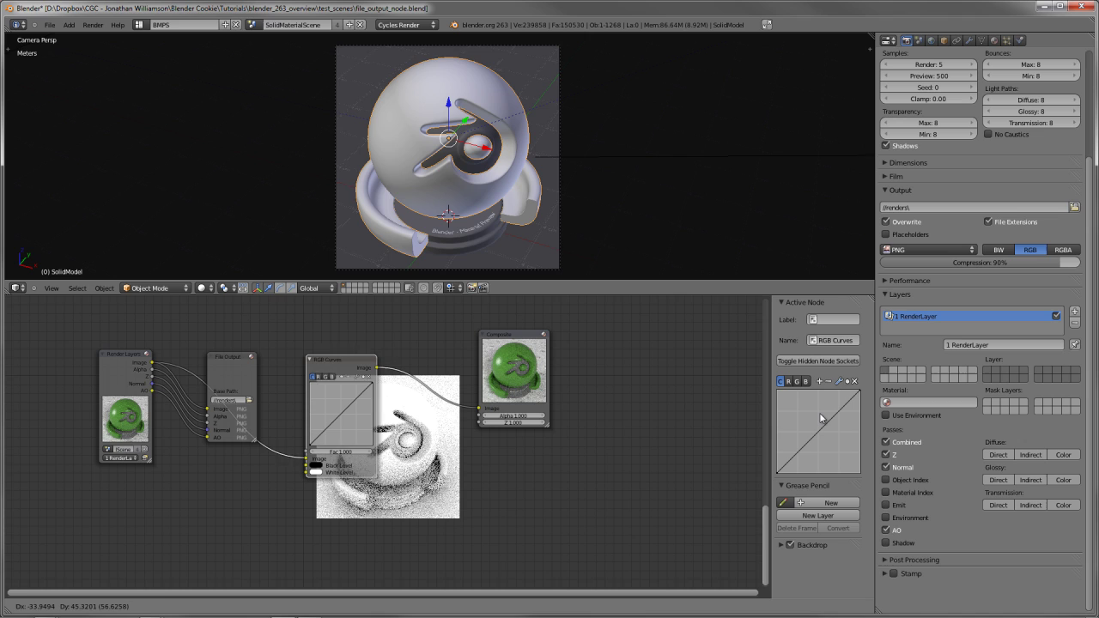
{"action": "left_click", "coordinate": [306, 352]}
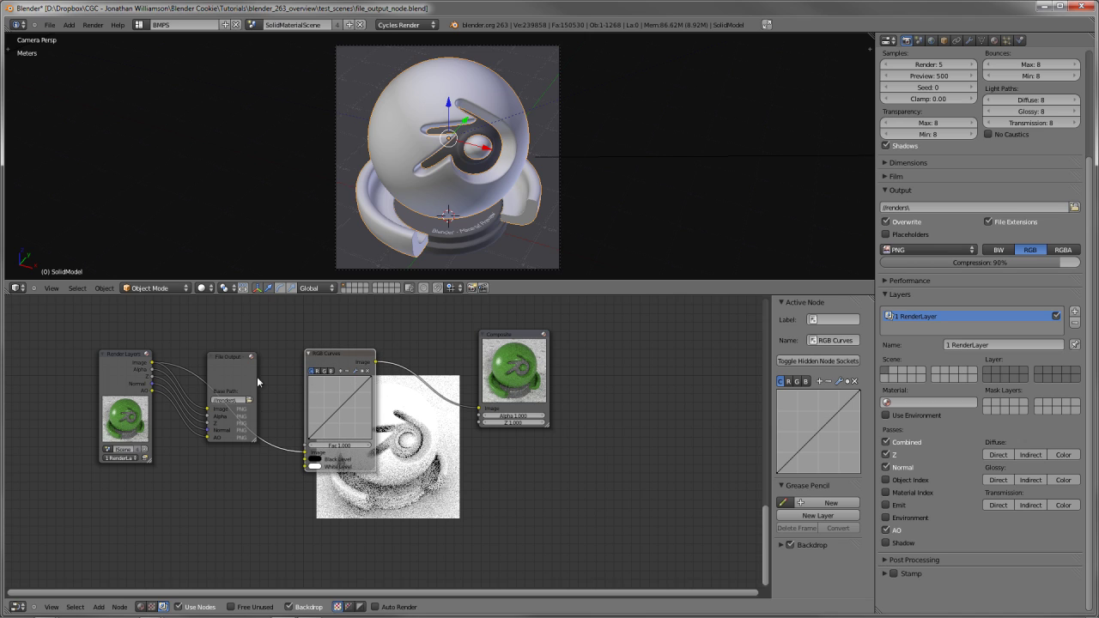
Try deleting the RGB Curves node, first plainly and again with its links reconnected, undoing each deletion
{"action": "key", "text": "x"}
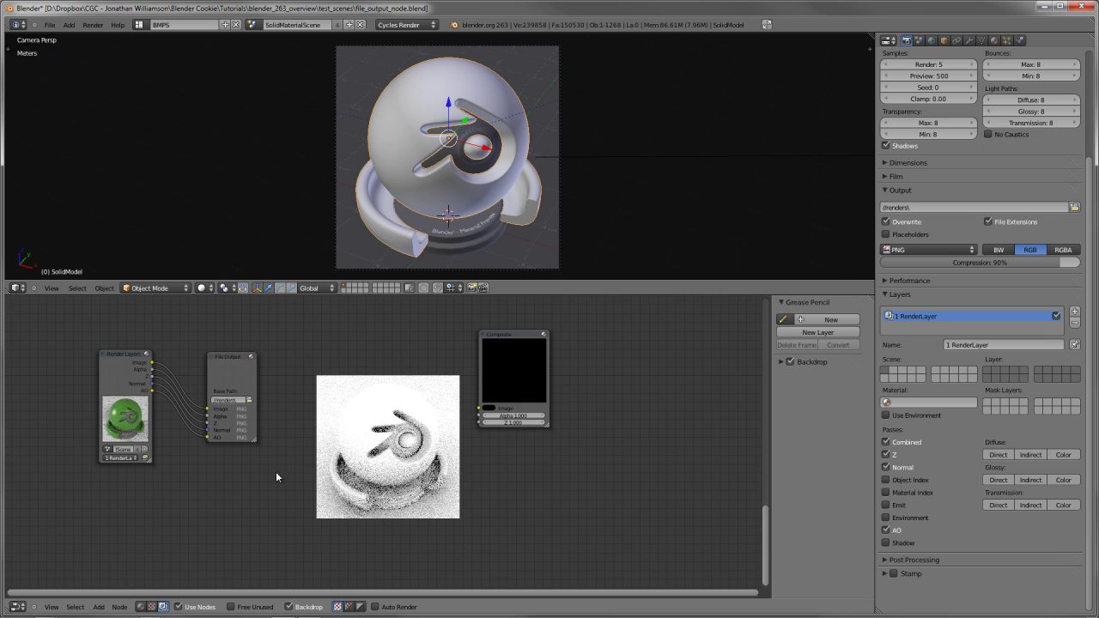
{"action": "key", "text": "ctrl+z"}
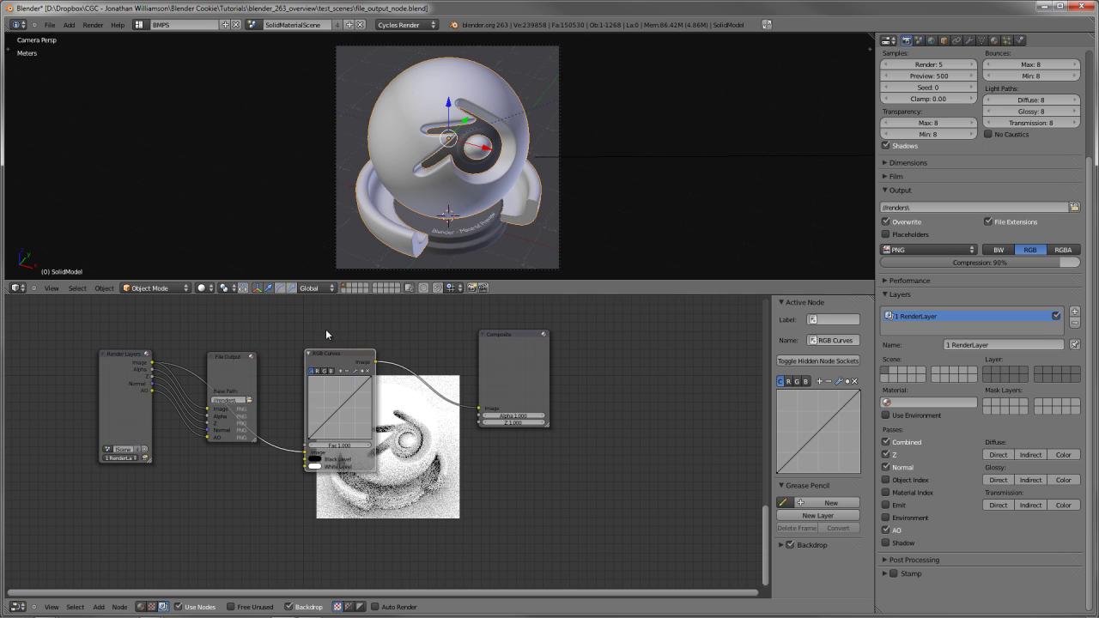
{"action": "scroll", "coordinate": [326, 335], "scroll_direction": "down", "scroll_amount": 2}
{"action": "scroll", "coordinate": [335, 360], "scroll_direction": "up", "scroll_amount": 3}
{"action": "key", "text": "ctrl+x"}
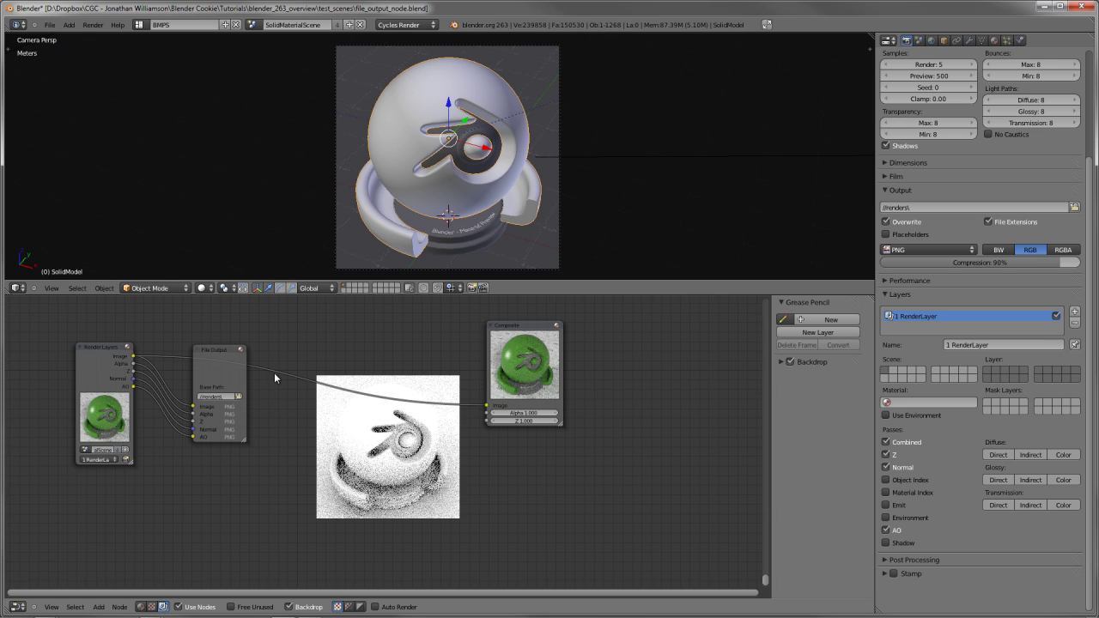
{"action": "key", "text": "ctrl+z"}
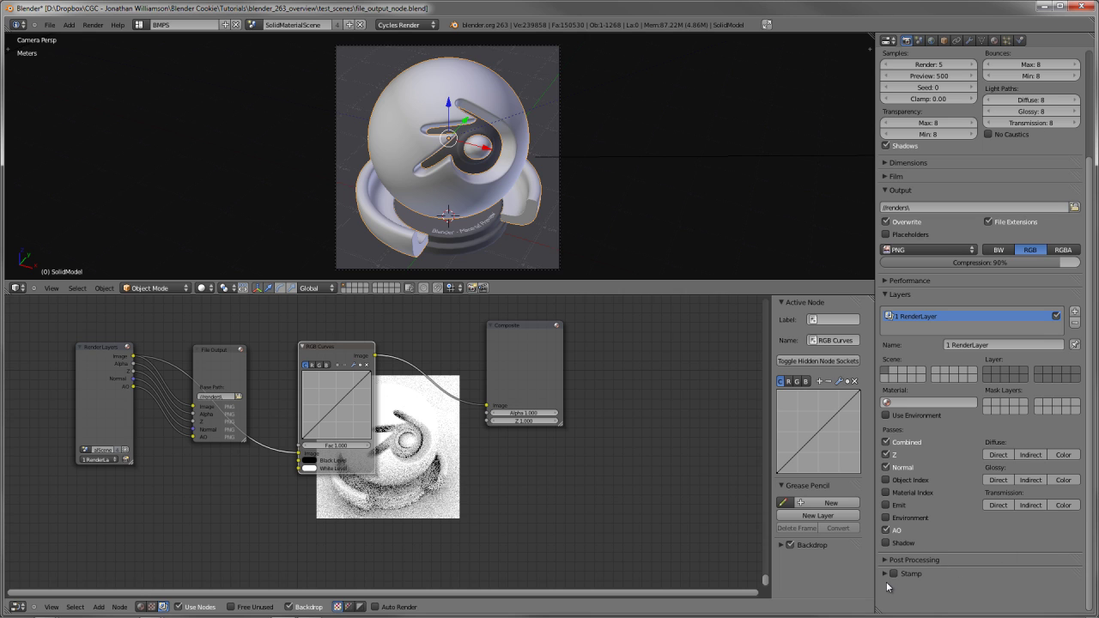
Detach the RGB Curves node from its links and place it below the Composite link, and detach the File Output node too
{"action": "key", "text": "alt+d"}
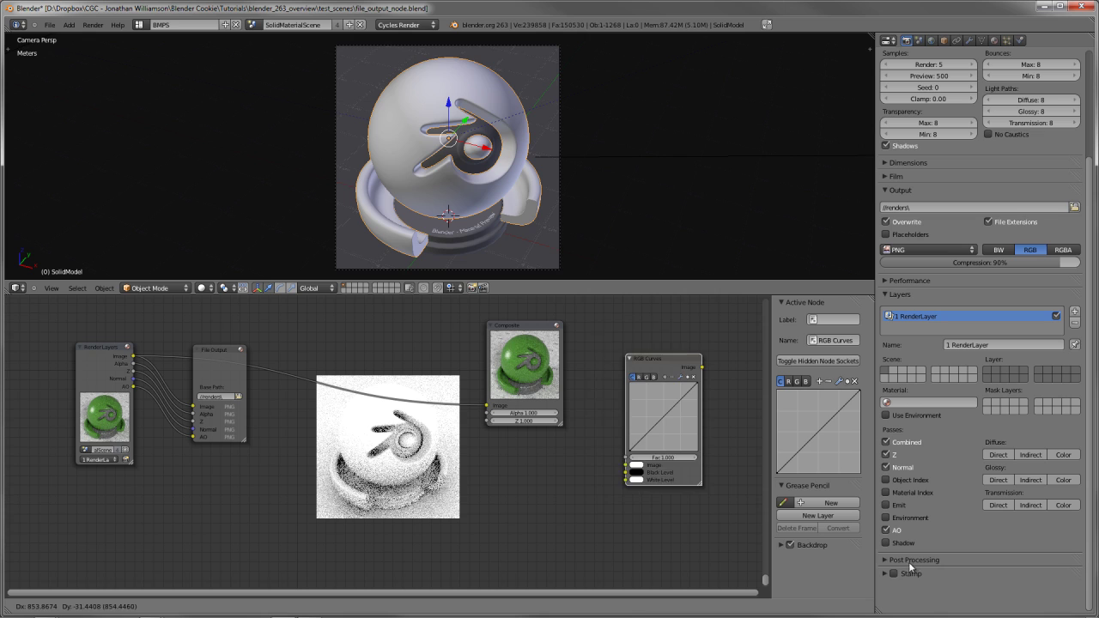
{"action": "left_click", "coordinate": [886, 576]}
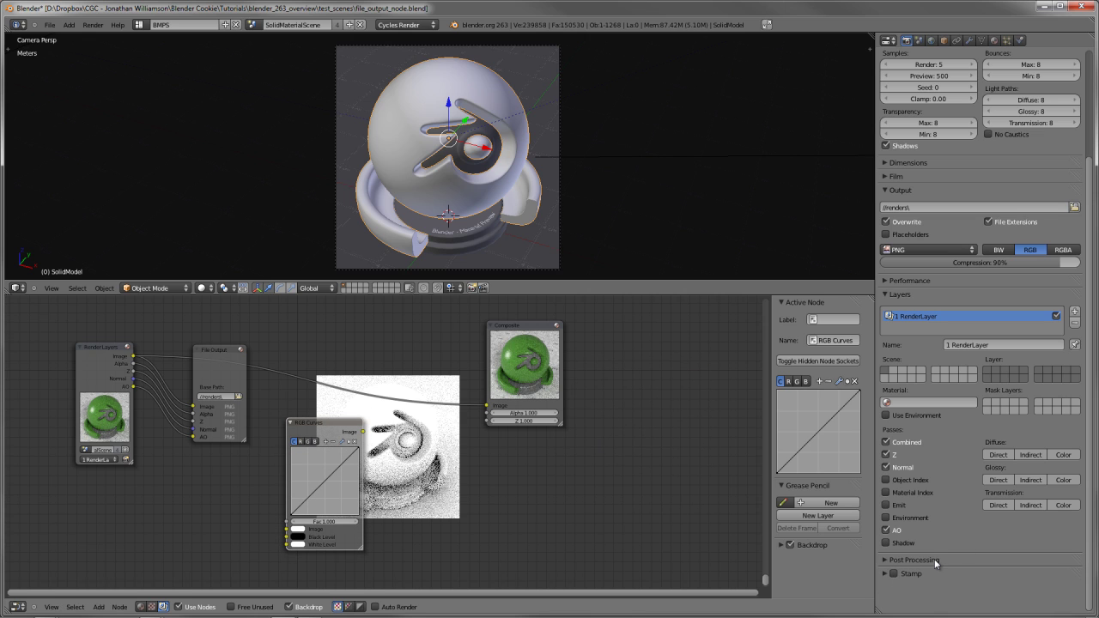
{"action": "left_click_drag", "start_coordinate": [219, 364], "coordinate": [303, 337], "text": "alt"}
{"action": "right_click", "coordinate": [821, 481]}
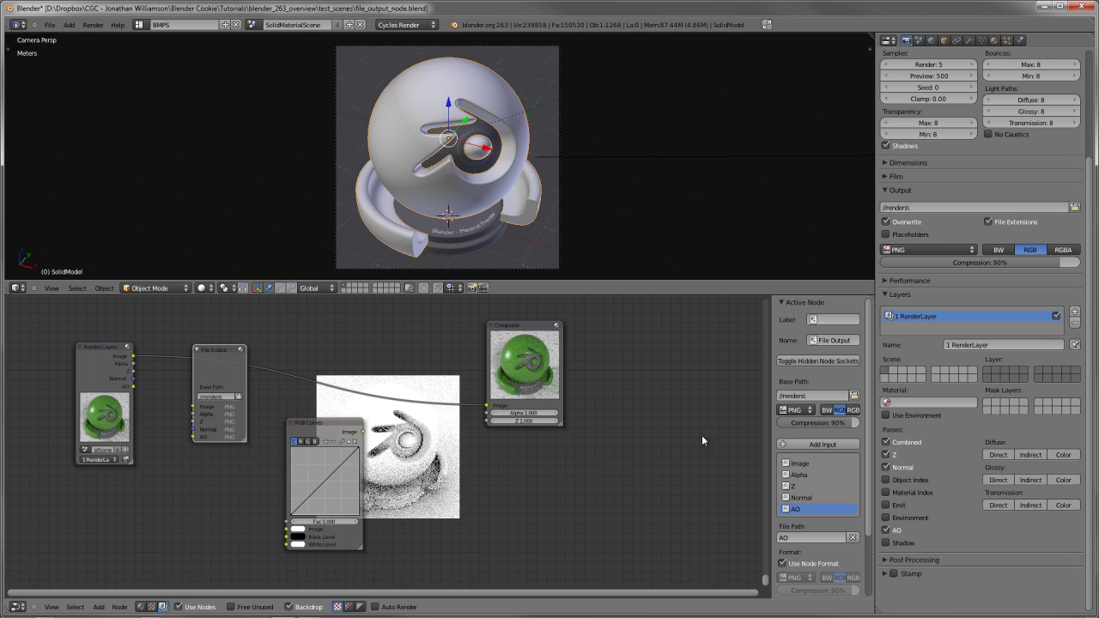
Undo the detaching of the File Output and RGB Curves nodes
{"action": "key", "text": "ctrl+z"}
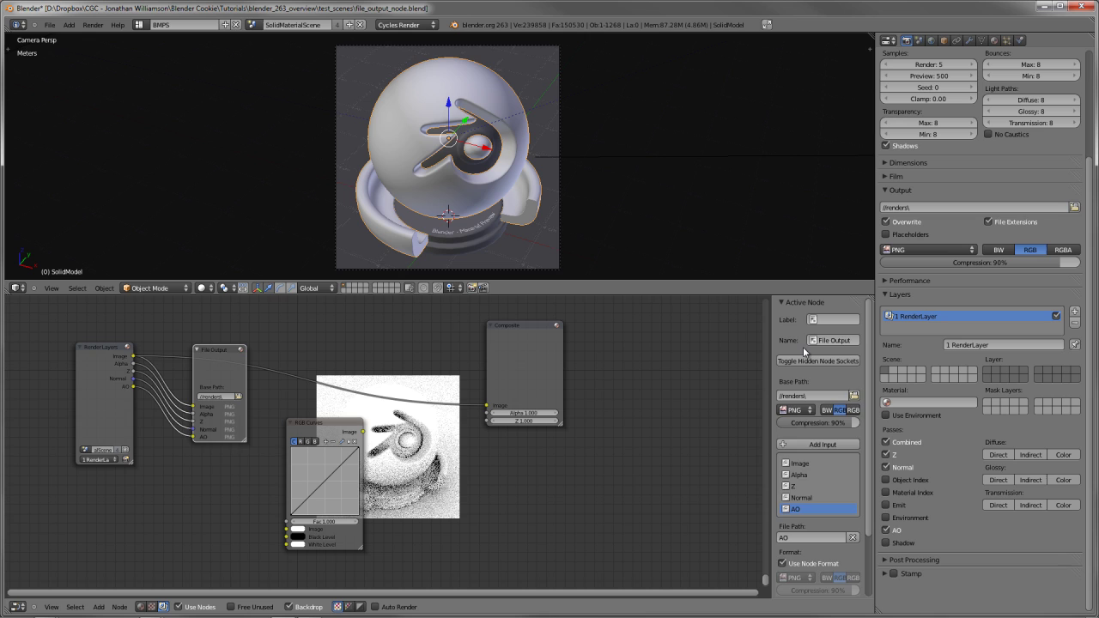
{"action": "key", "text": "ctrl+z"}
{"action": "key", "text": "ctrl+z"}
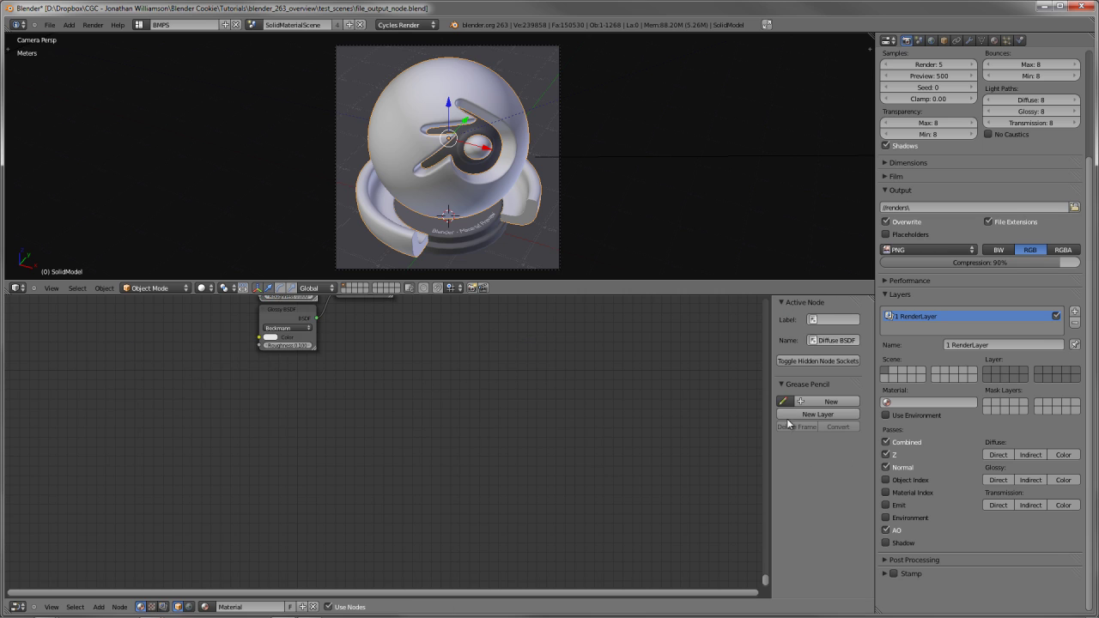
Bring the Material's complete shader node tree into view for inspection
{"action": "scroll", "coordinate": [361, 371], "scroll_direction": "down", "scroll_amount": 4}
{"action": "middle_click_drag", "start_coordinate": [358, 371], "coordinate": [337, 431]}
{"action": "scroll", "coordinate": [340, 414], "scroll_direction": "up", "scroll_amount": 8}
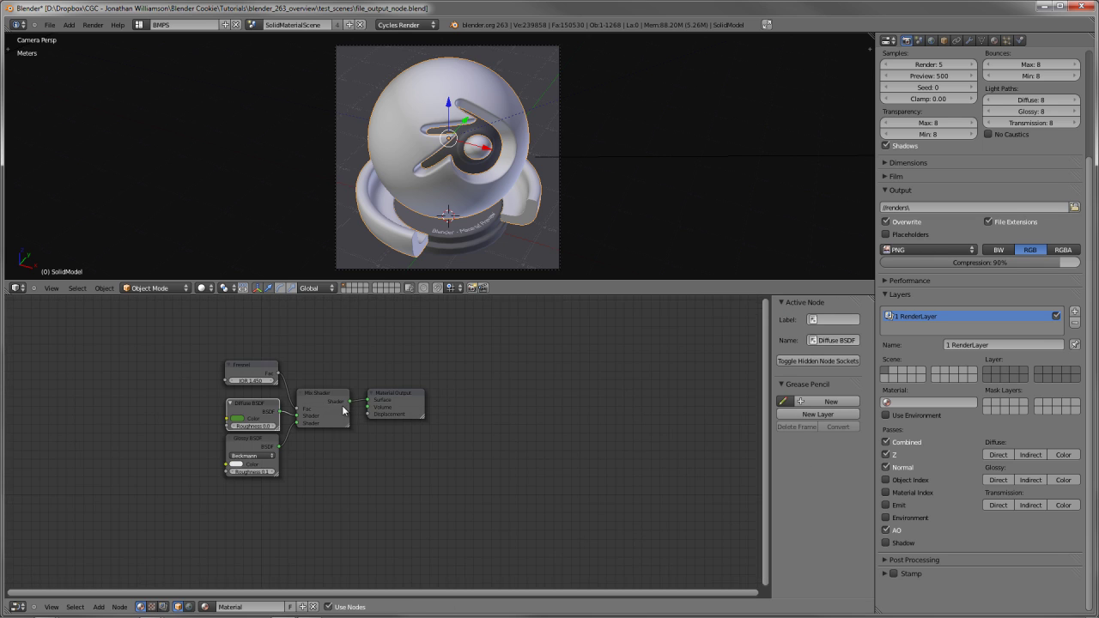
Switch to the file explorer window for the renders folder
{"action": "key", "text": "alt+Tab"}
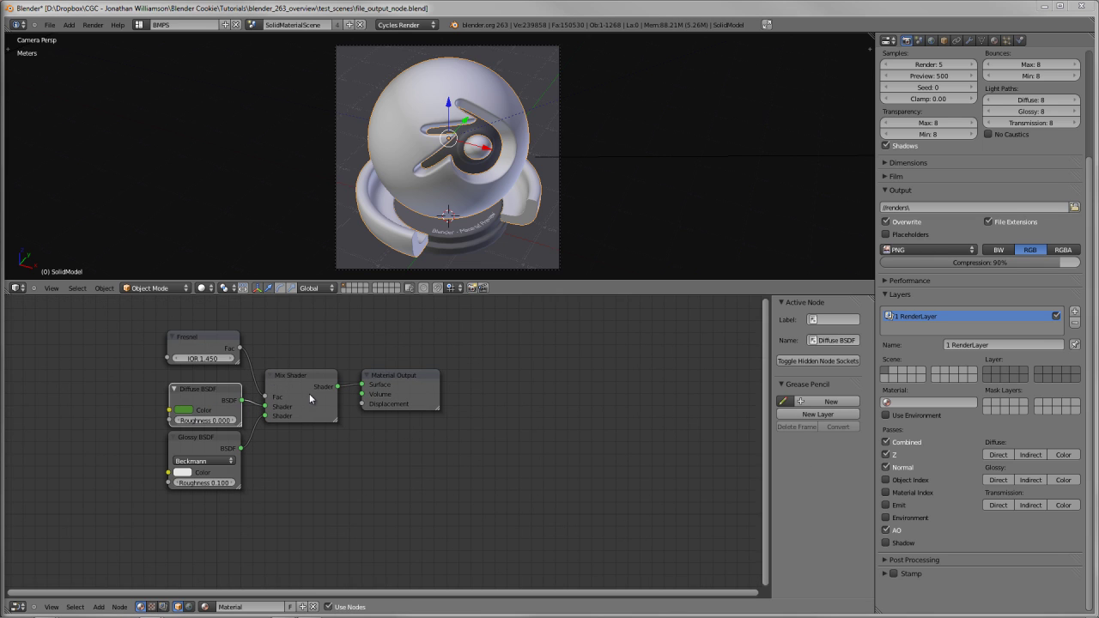
{"action": "key", "text": "alt+Tab"}
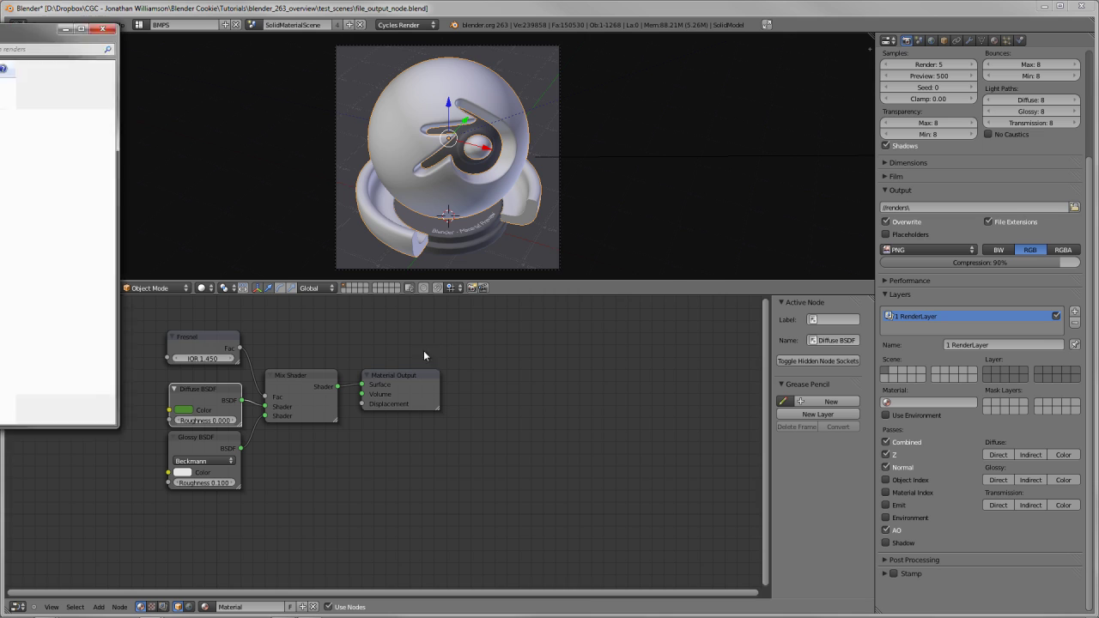
Add the file 0000.exr from the renders folder to the material's node tree as an Image Texture node below Material Output
{"action": "key", "text": "super+shift+Right"}
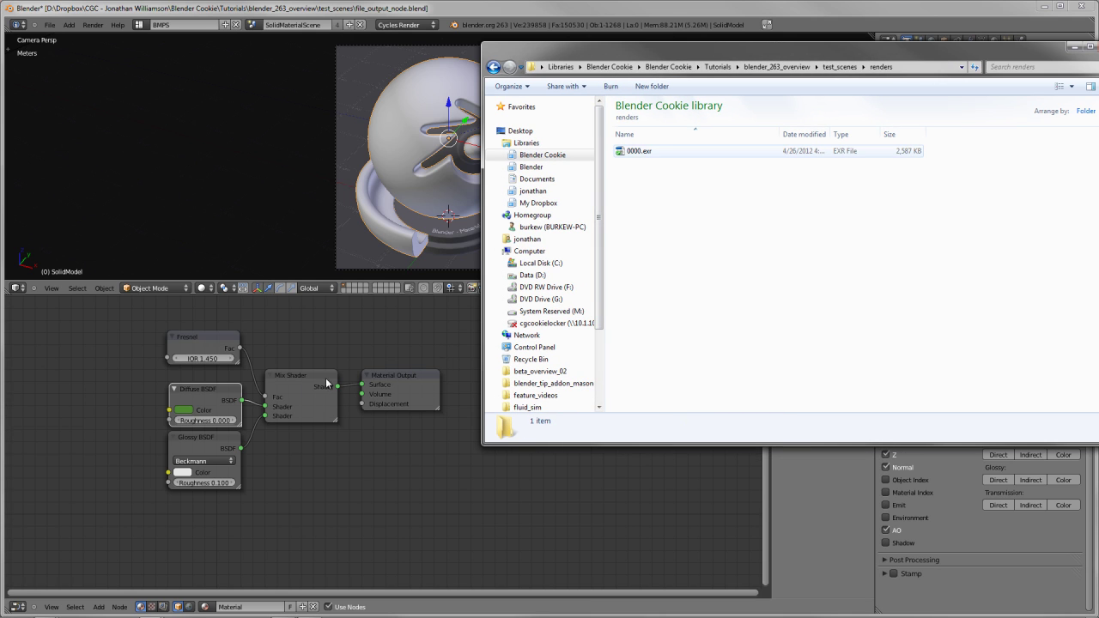
{"action": "left_click_drag", "start_coordinate": [637, 151], "coordinate": [367, 468]}
{"action": "left_click", "coordinate": [252, 423]}
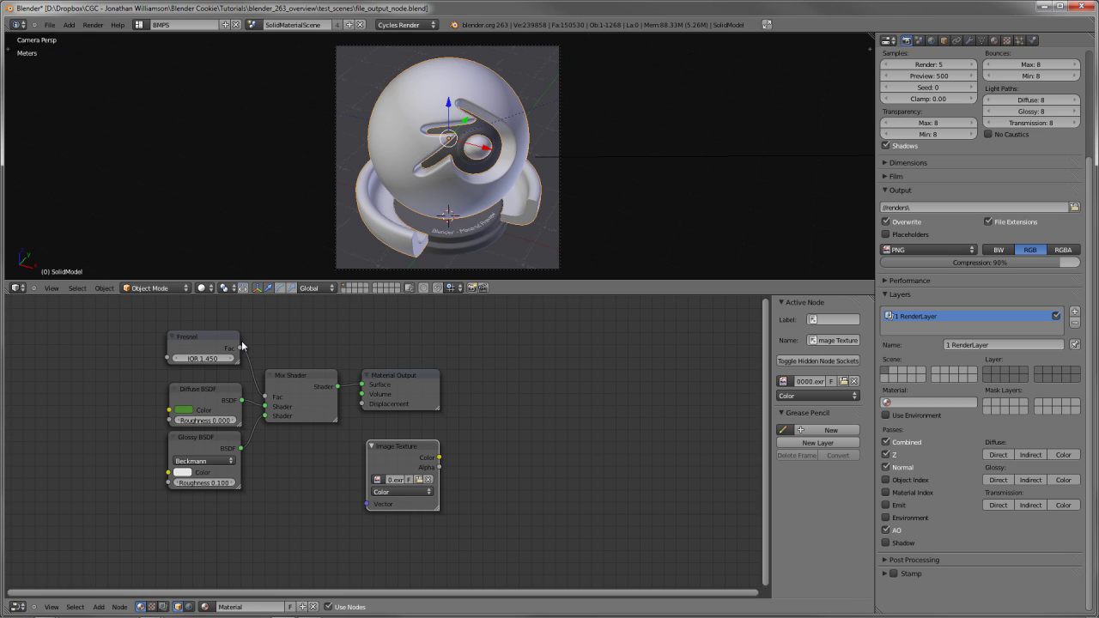
Delete the Image Texture node from the material's node tree
{"action": "scroll", "coordinate": [437, 427], "scroll_direction": "down", "scroll_amount": 1}
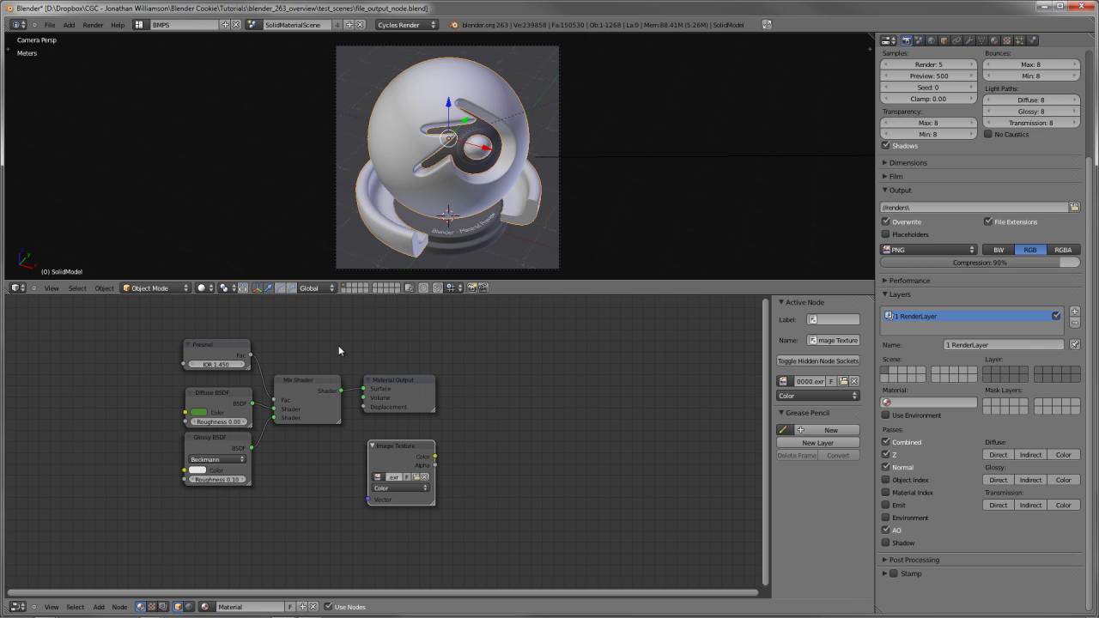
{"action": "key", "text": "x"}
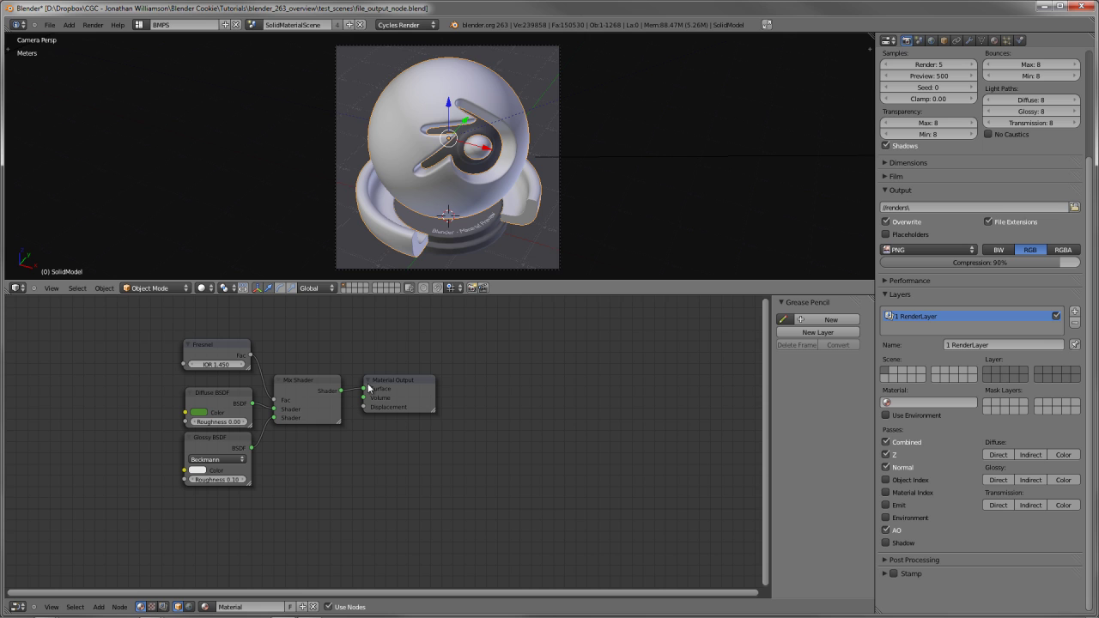
Reload the start-up file to get a fresh default scene
{"action": "scroll", "coordinate": [357, 405], "scroll_direction": "down", "scroll_amount": 2}
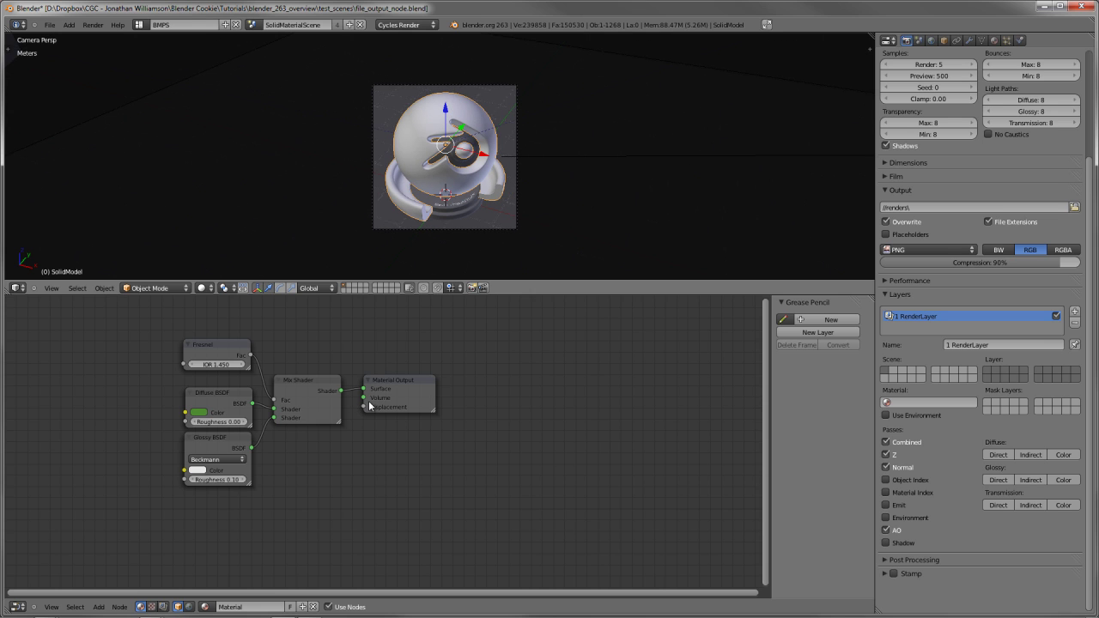
{"action": "middle_click_drag", "start_coordinate": [369, 401], "coordinate": [332, 357], "text": "ctrl"}
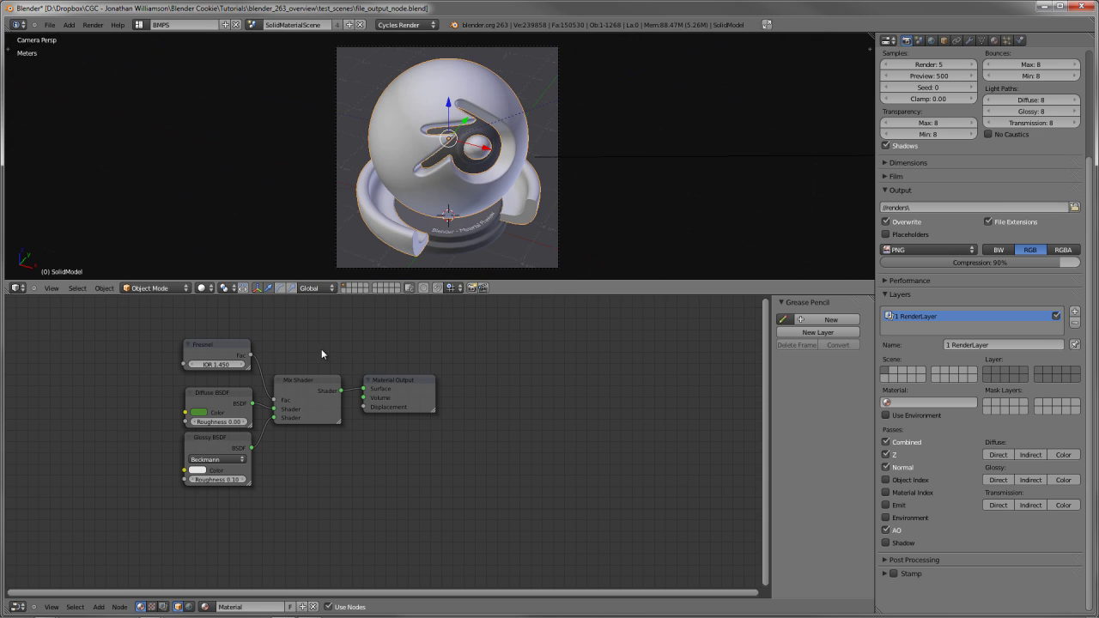
{"action": "key", "text": "KP_1"}
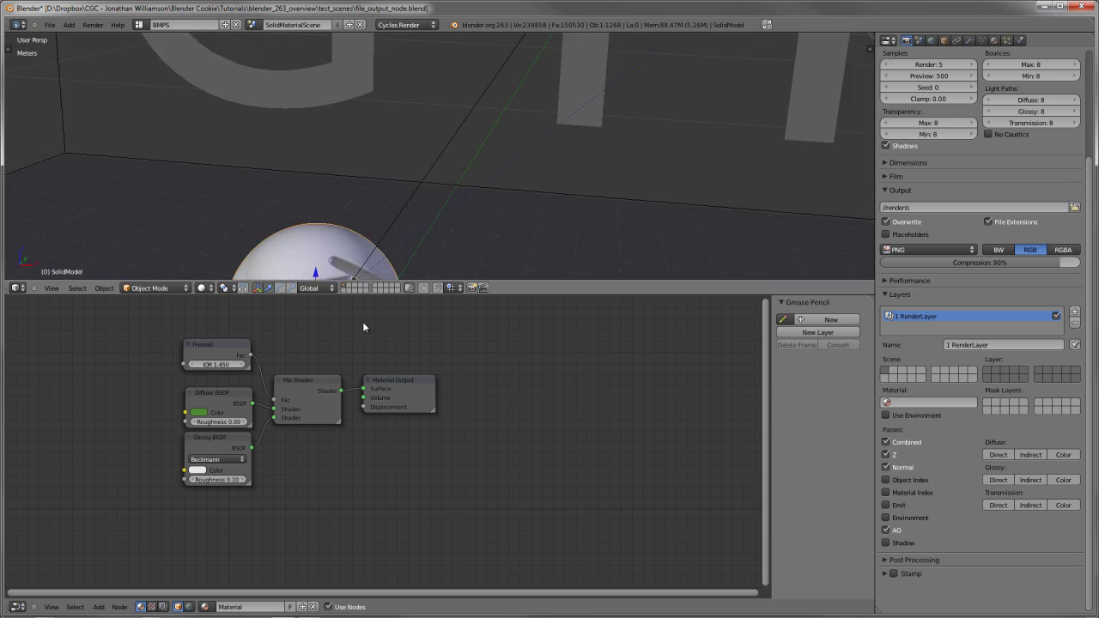
{"action": "scroll", "coordinate": [362, 321], "scroll_direction": "down", "scroll_amount": 3}
{"action": "key", "text": "ctrl+n"}
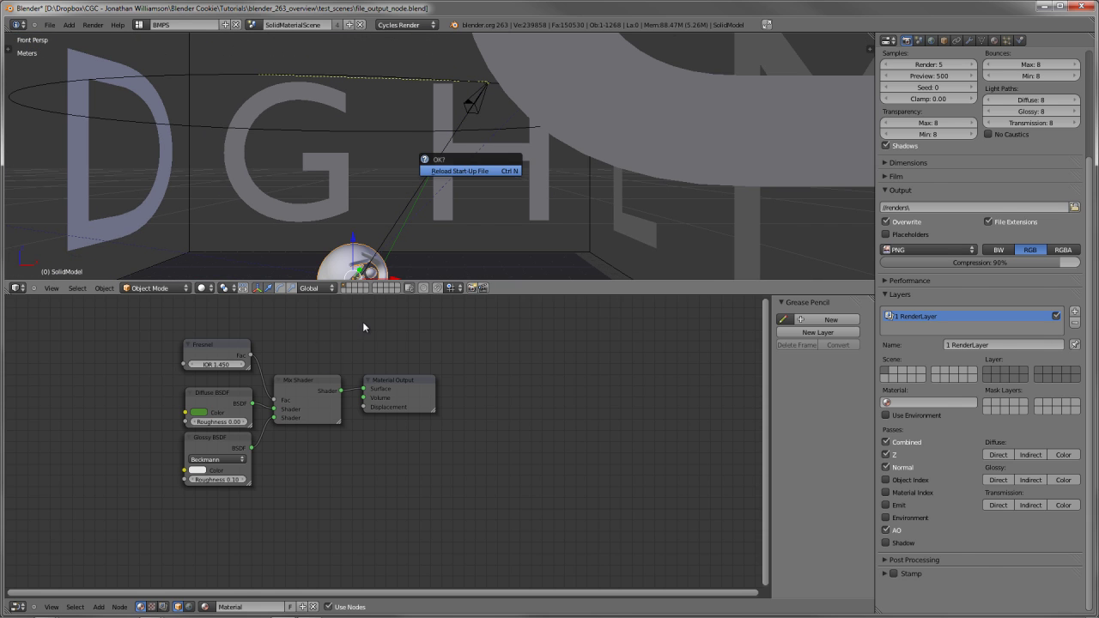
{"action": "key", "text": "Return"}
Enter Edit Mode on the default cube and select only the top edge on its positive Y side
{"action": "scroll", "coordinate": [362, 358], "scroll_direction": "up", "scroll_amount": 4}
{"action": "key", "text": "KP_3"}
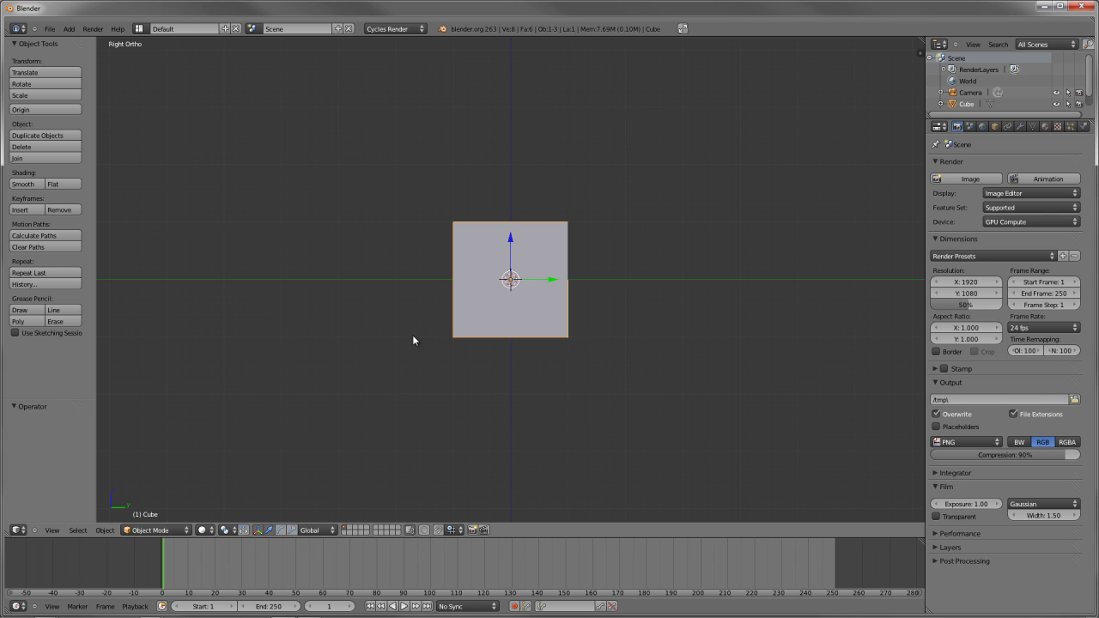
{"action": "middle_click_drag", "start_coordinate": [361, 360], "coordinate": [359, 333]}
{"action": "key", "text": "Tab"}
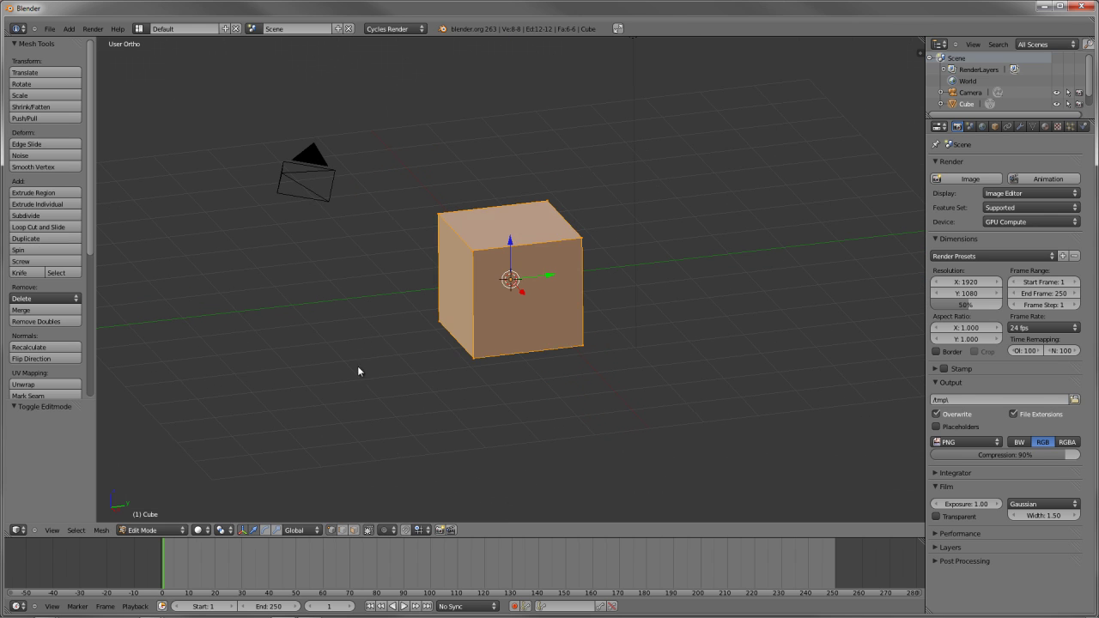
{"action": "key", "text": "a"}
{"action": "right_click", "coordinate": [548, 201]}
{"action": "right_click", "coordinate": [582, 237], "text": "shift"}
Extrude the selected top edge outward freehand twice, undoing each extrusion
{"action": "key", "text": "e"}
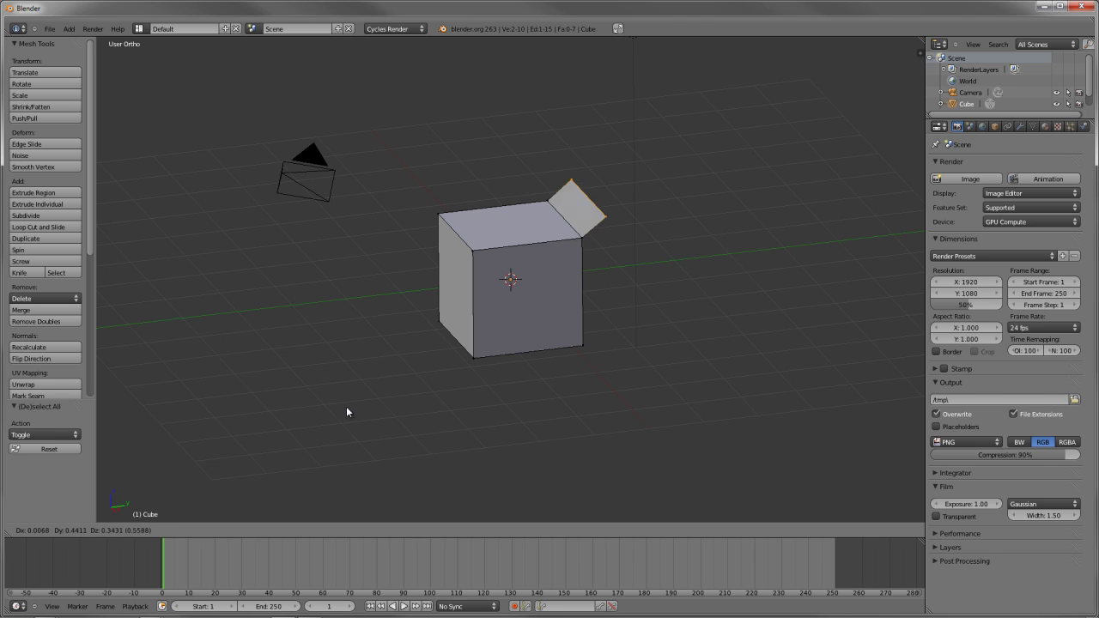
{"action": "left_click", "coordinate": [230, 357]}
{"action": "key", "text": "ctrl+z"}
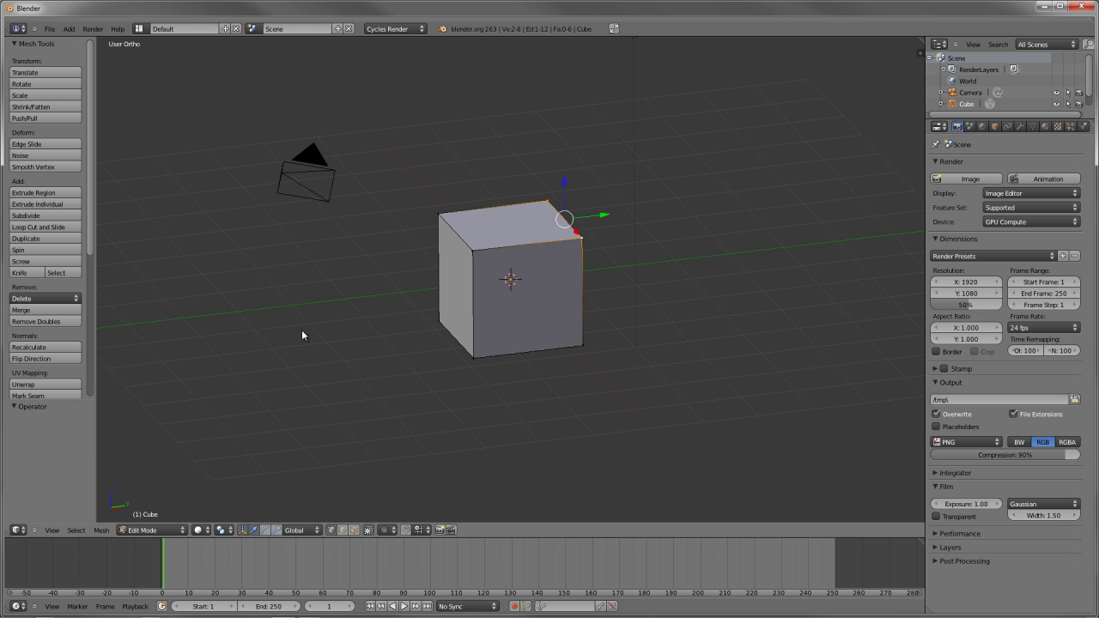
{"action": "key", "text": "e"}
{"action": "left_click", "coordinate": [236, 318]}
{"action": "middle_click_drag", "start_coordinate": [177, 374], "coordinate": [304, 408]}
{"action": "key", "text": "ctrl+z"}
{"action": "key", "text": "ctrl+z"}
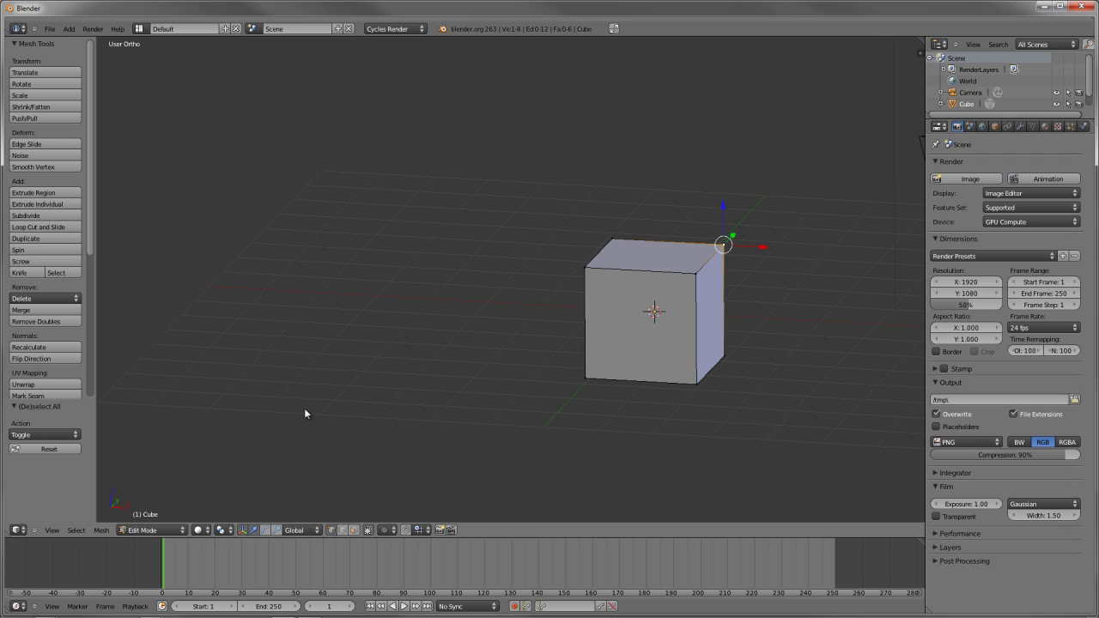
Try extruding two of the cube's vertical edges, cancel each placement and undo back to the top edge selection
{"action": "key", "text": "ctrl+shift+z"}
{"action": "key", "text": "e"}
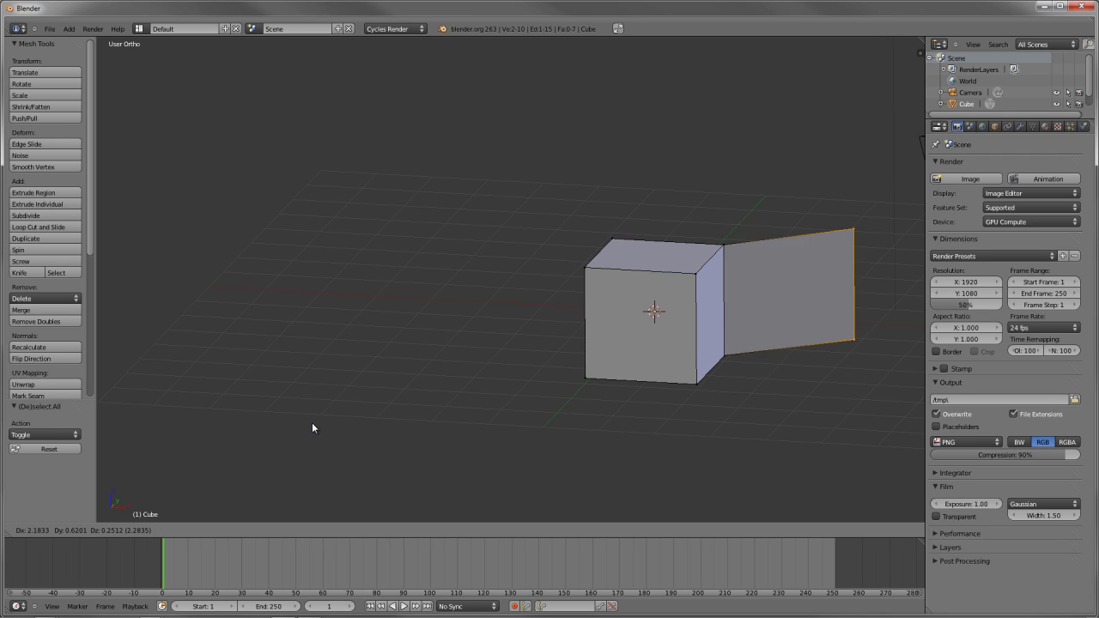
{"action": "right_click", "coordinate": [419, 392]}
{"action": "key", "text": "ctrl+z"}
{"action": "key", "text": "ctrl+z"}
{"action": "key", "text": "ctrl+shift+z"}
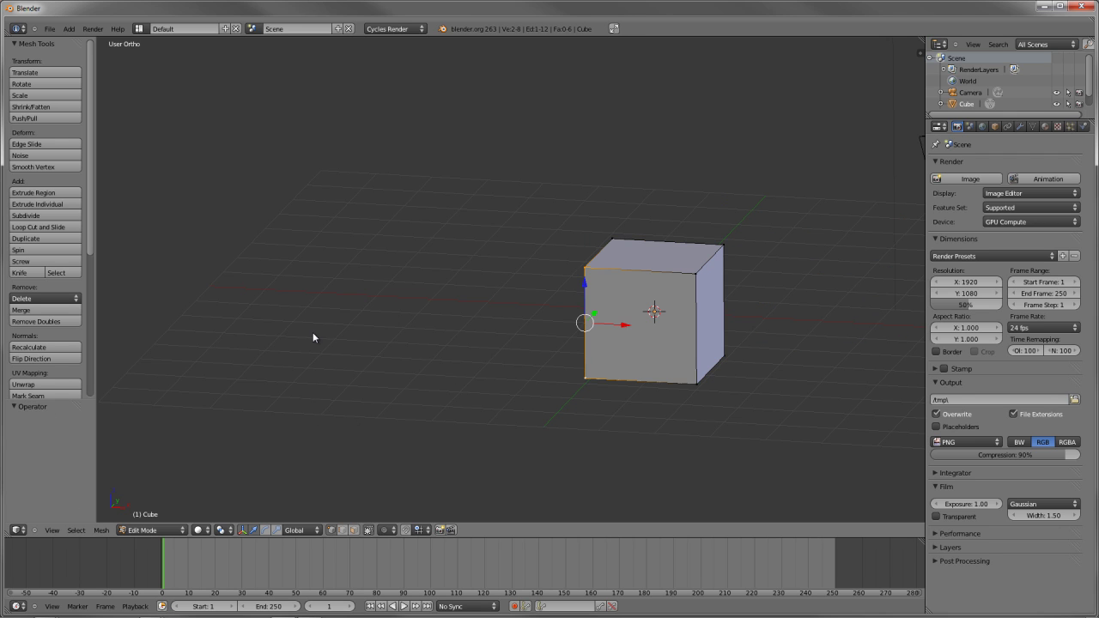
{"action": "key", "text": "e"}
{"action": "right_click", "coordinate": [312, 333]}
{"action": "key", "text": "ctrl+z"}
{"action": "key", "text": "ctrl+z"}
{"action": "key", "text": "ctrl+z"}
Extrude the top edge in place by cancelling its move, try grabbing the new edge, and undo the extrusion
{"action": "middle_click_drag", "start_coordinate": [312, 332], "coordinate": [378, 376], "text": "shift"}
{"action": "scroll", "coordinate": [378, 375], "scroll_direction": "up", "scroll_amount": 5}
{"action": "scroll", "coordinate": [378, 376], "scroll_direction": "down", "scroll_amount": 3}
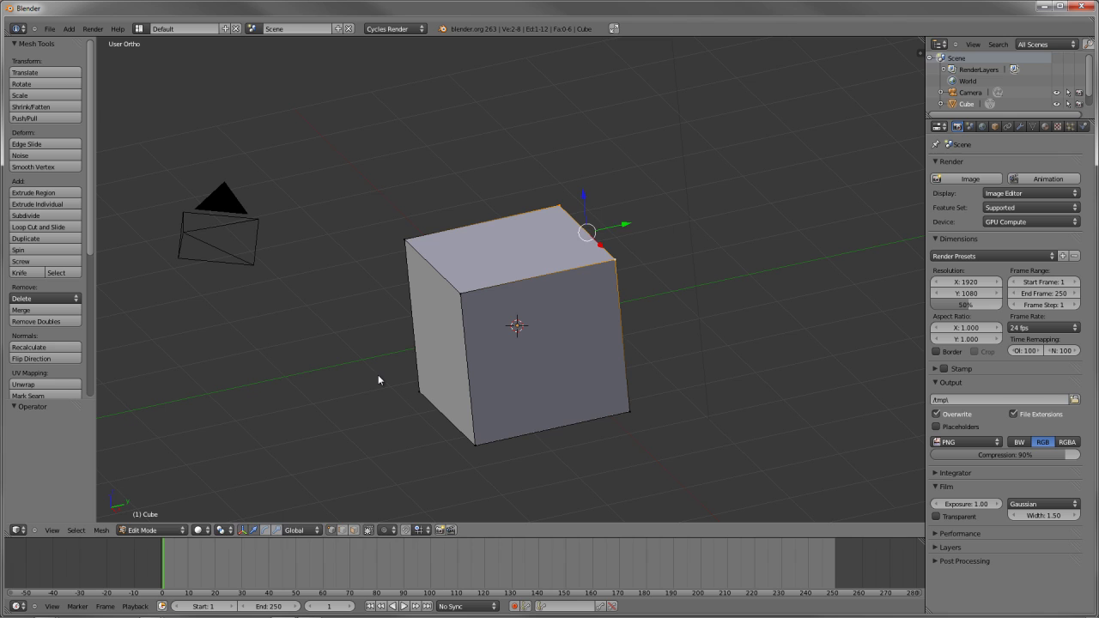
{"action": "key", "text": "e"}
{"action": "right_click", "coordinate": [110, 367]}
{"action": "key", "text": "g"}
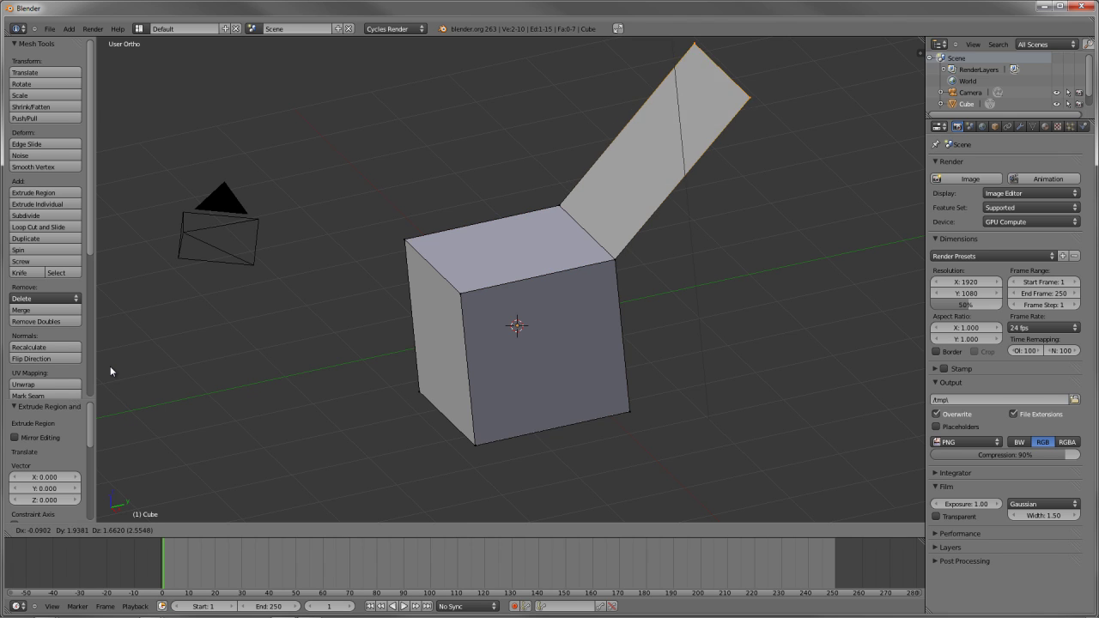
{"action": "right_click", "coordinate": [109, 367]}
{"action": "key", "text": "ctrl+z"}
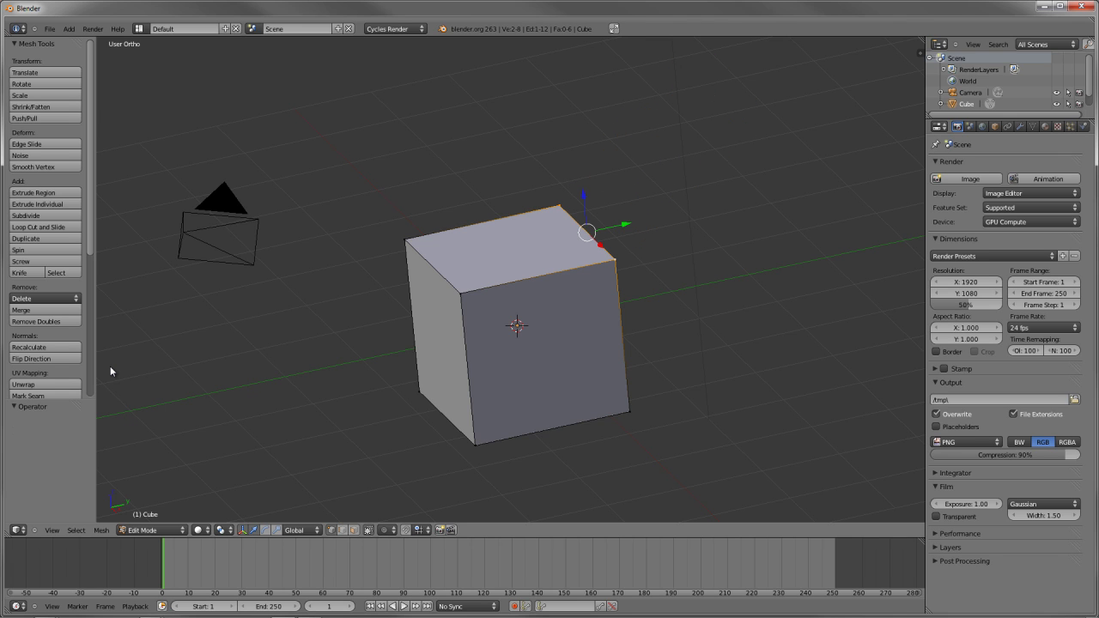
Extrude the top edge about 1.72 along Y and 1.34 along Z, undo it and return to Object Mode
{"action": "key", "text": "e"}
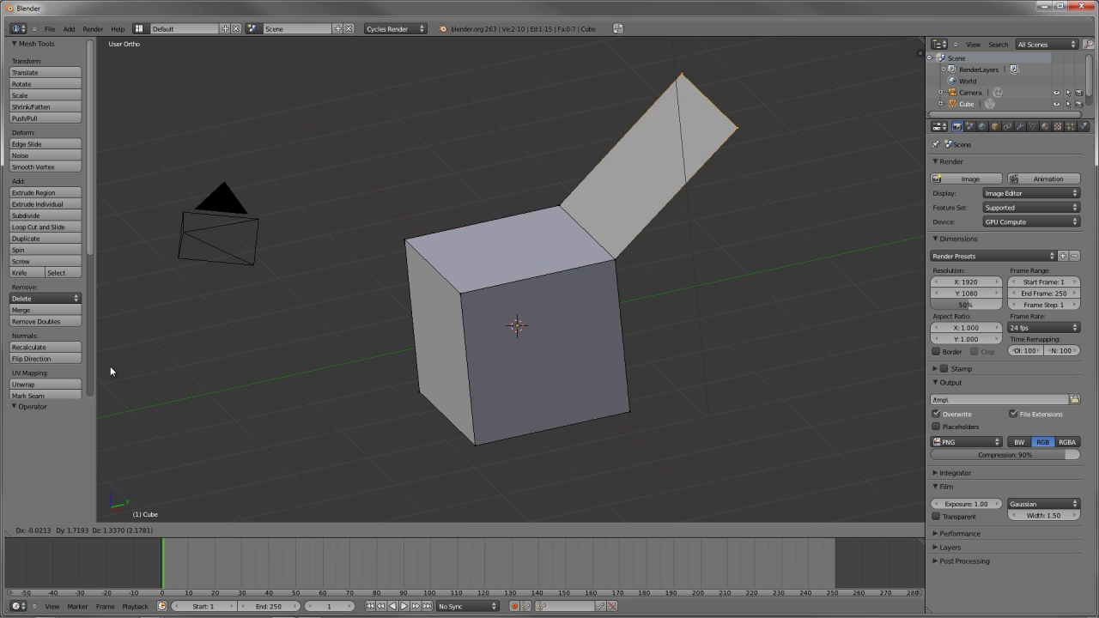
{"action": "left_click", "coordinate": [110, 367]}
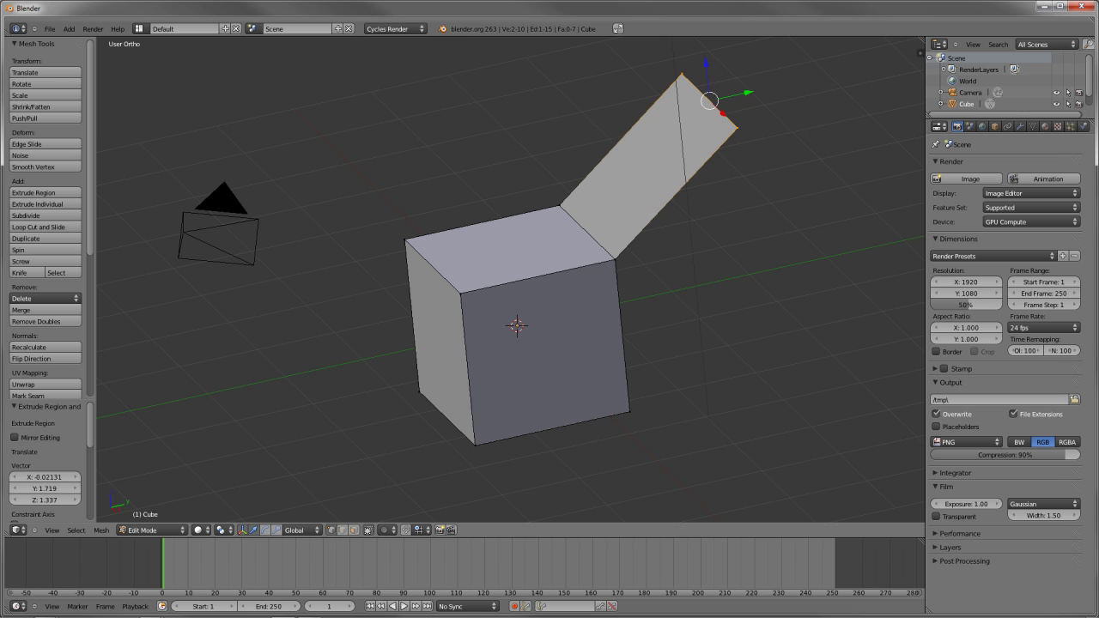
{"action": "key", "text": "ctrl+z"}
{"action": "key", "text": "Tab"}
{"action": "scroll", "coordinate": [511, 278], "scroll_direction": "down", "scroll_amount": 1}
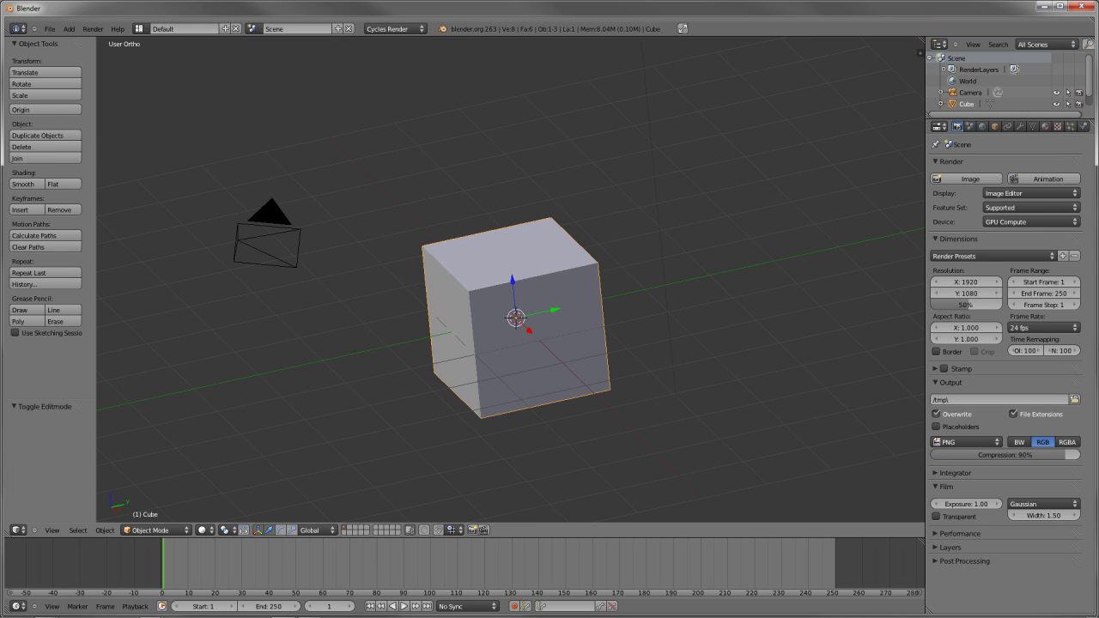
Switch to the web browser and go back from the Cycles page to the Blender 2.63 Release Notes overview
{"action": "key", "text": "alt+Tab"}
{"action": "left_click", "coordinate": [549, 319]}
{"action": "key", "text": "alt+Tab"}
{"action": "key", "text": "alt+shift+Tab"}
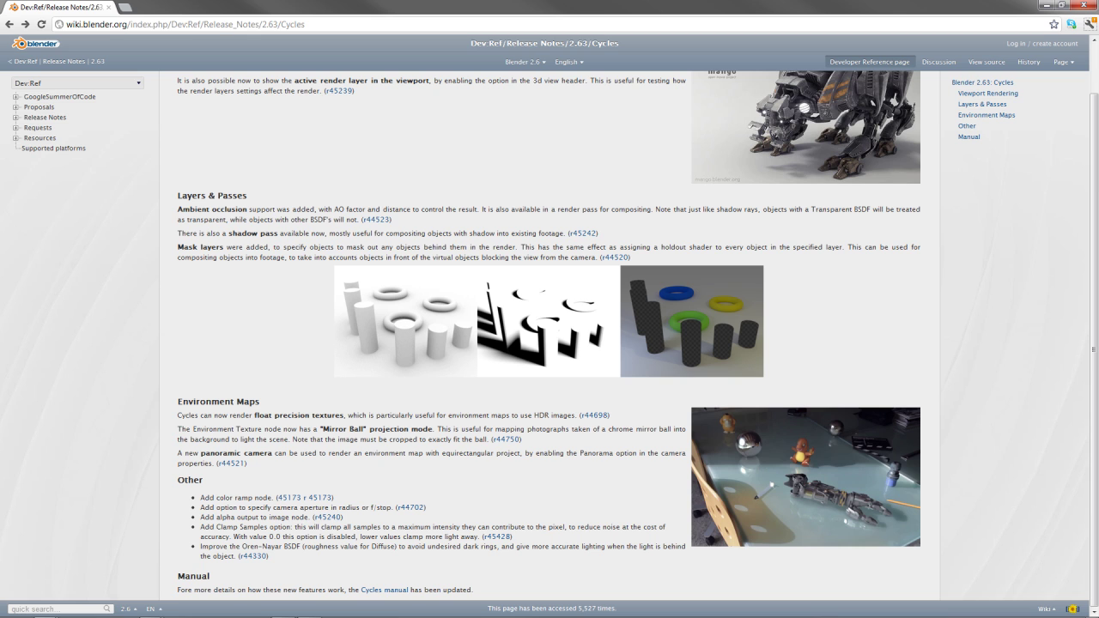
{"action": "left_click", "coordinate": [10, 24]}
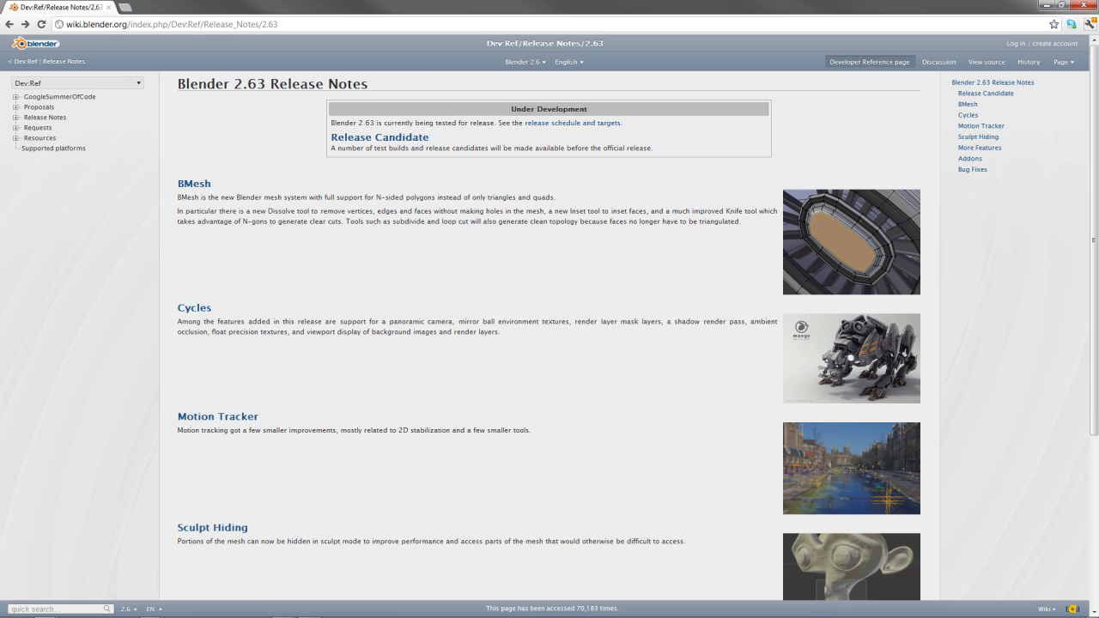
{"action": "scroll", "coordinate": [549, 344], "scroll_direction": "down", "scroll_amount": 3}
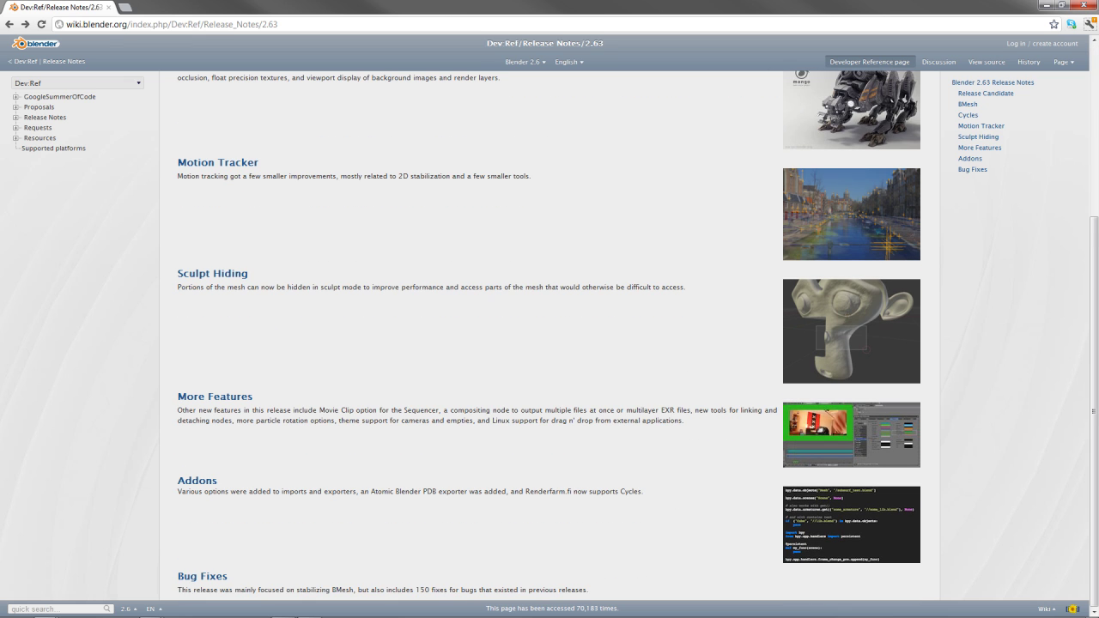
Open the Addons release notes, highlight the Measure Panel's units display entry and return to the overview
{"action": "left_click", "coordinate": [197, 480]}
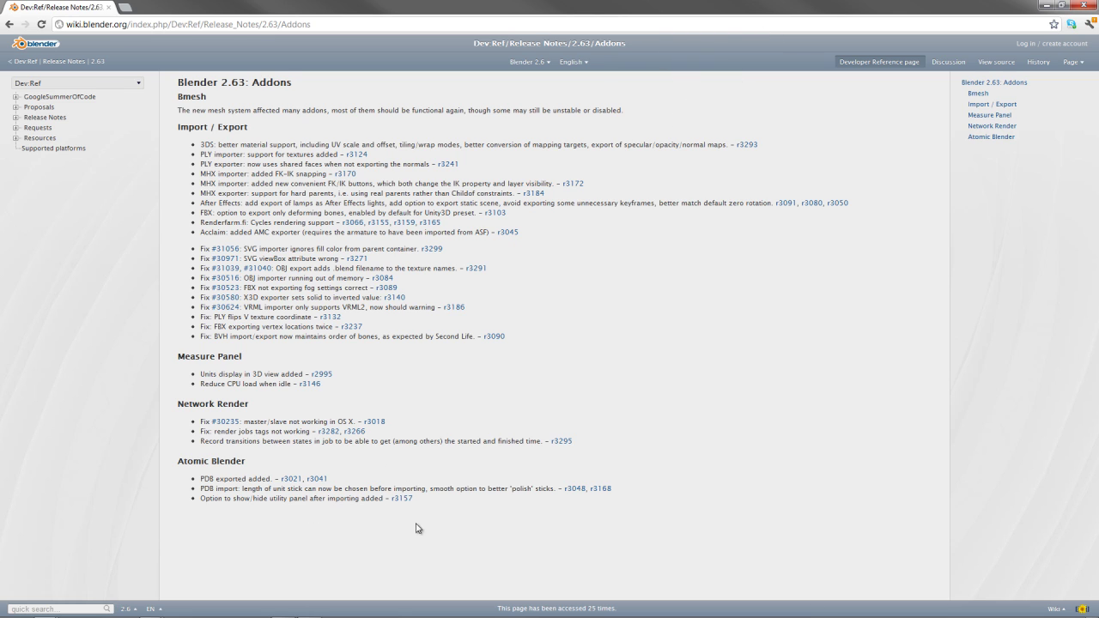
{"action": "left_click_drag", "start_coordinate": [209, 374], "coordinate": [262, 374]}
{"action": "left_click", "coordinate": [394, 467]}
{"action": "key", "text": "alt+Left"}
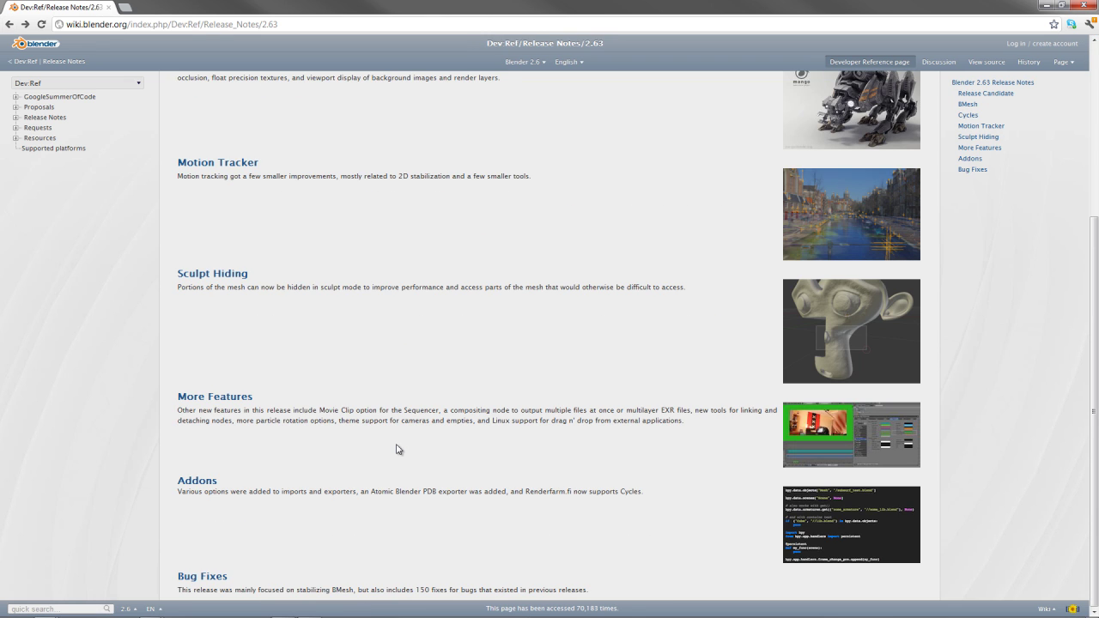
Open the Bug Fixes release notes, skim the lists of fixes and return to the start of the overview
{"action": "left_click_drag", "start_coordinate": [430, 590], "coordinate": [424, 589]}
{"action": "left_click", "coordinate": [204, 576]}
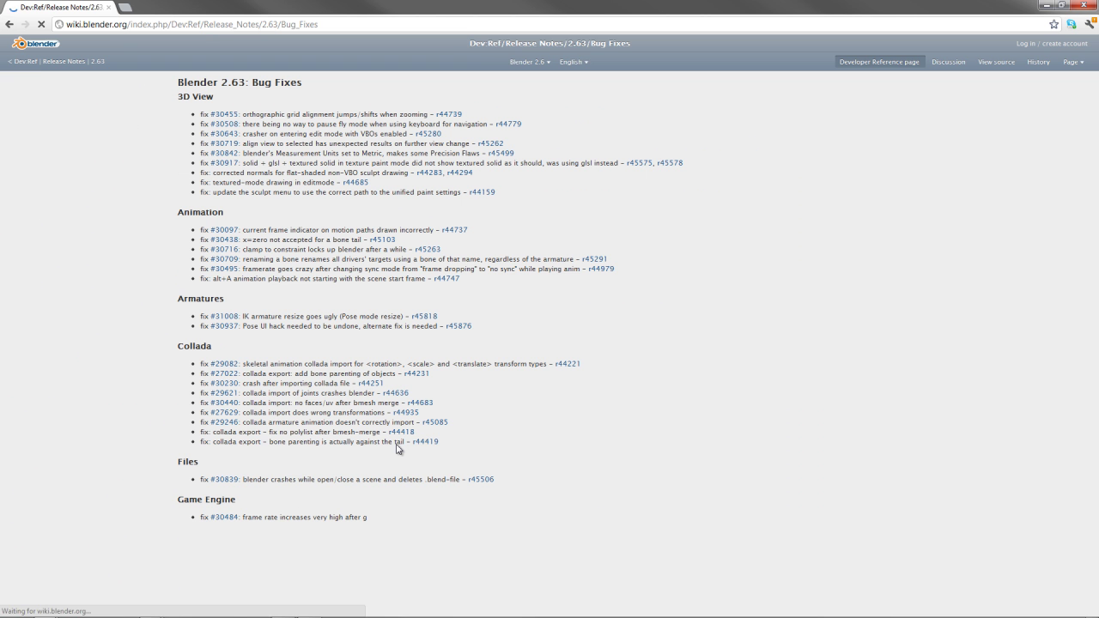
{"action": "scroll", "coordinate": [397, 447], "scroll_direction": "down", "scroll_amount": 7}
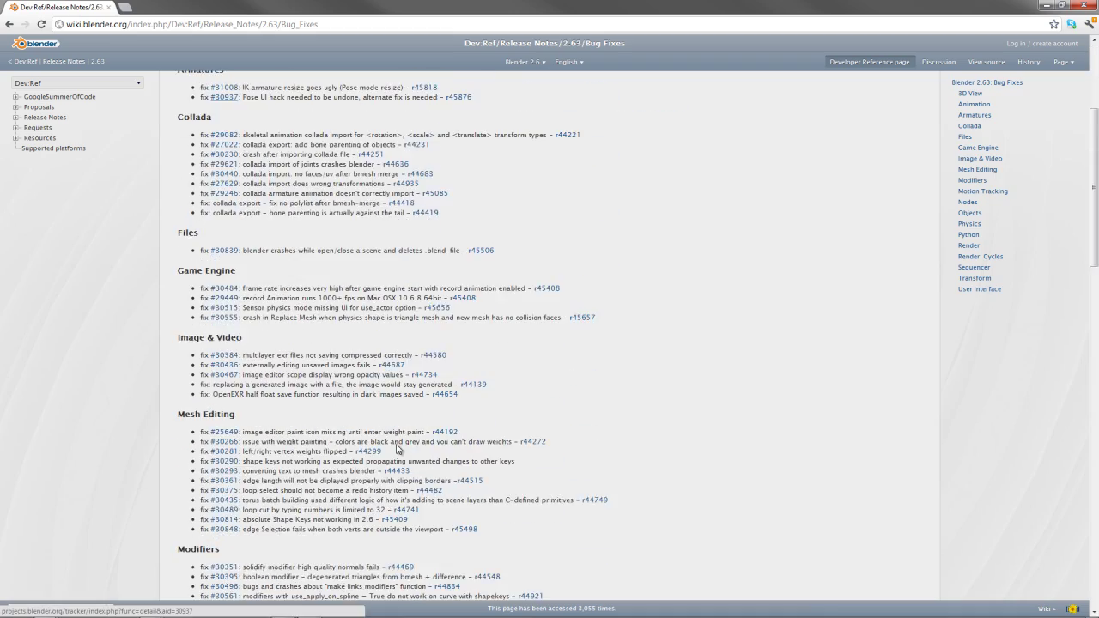
{"action": "scroll", "coordinate": [399, 453], "scroll_direction": "down", "scroll_amount": 12}
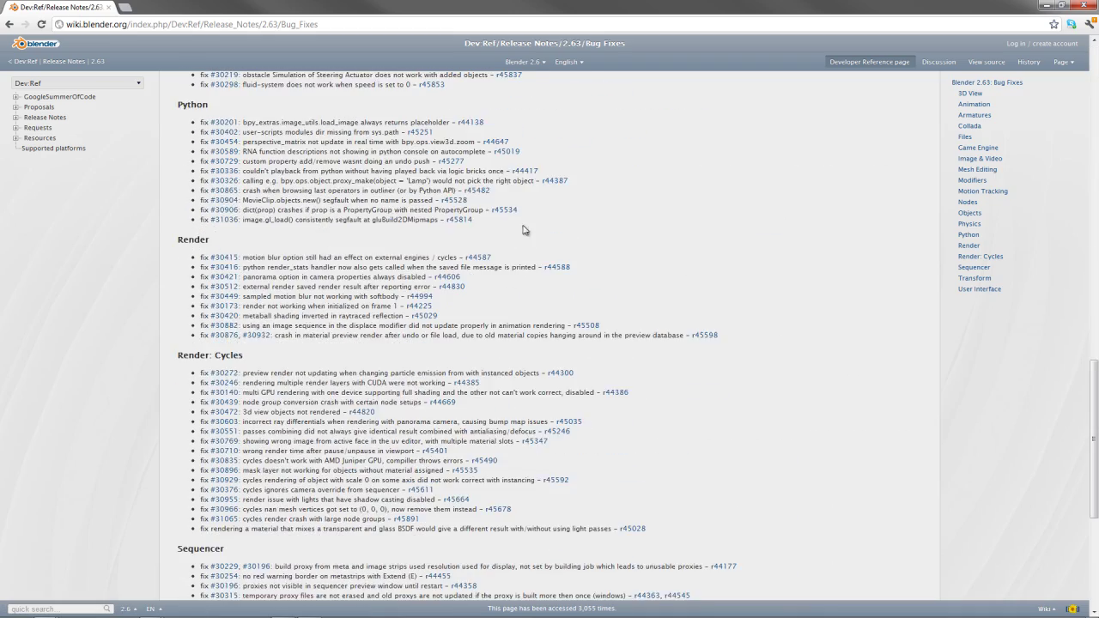
{"action": "key", "text": "alt+Left"}
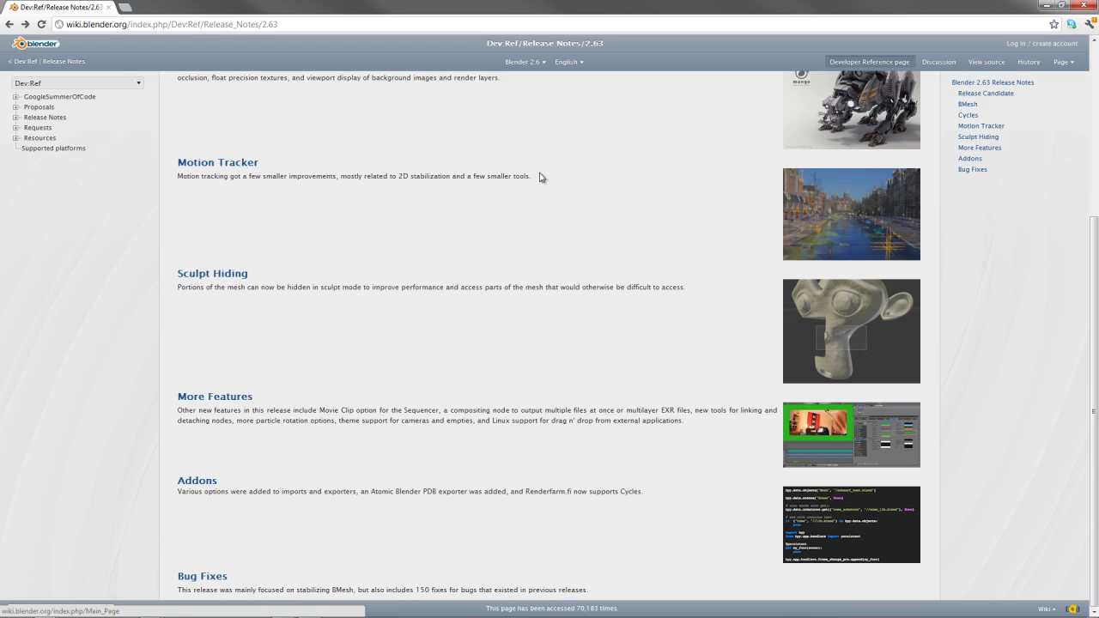
{"action": "scroll", "coordinate": [504, 186], "scroll_direction": "up", "scroll_amount": 3}
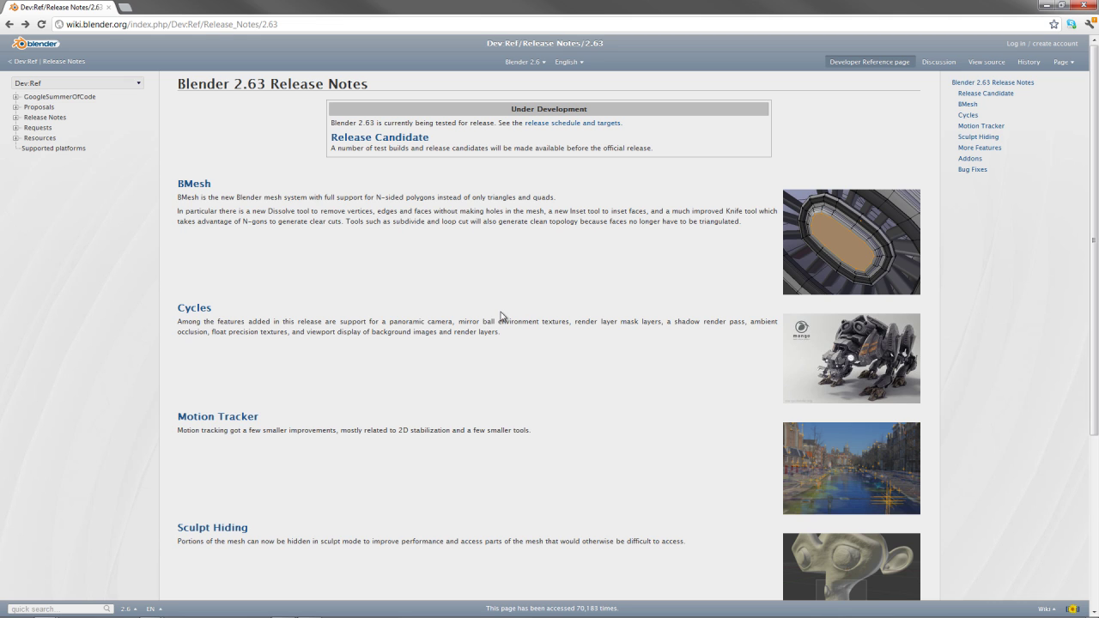
Open blender.org's Development Fund page in a new tab and review its monthly subscription levels and funding reports
{"action": "key", "text": "ctrl+t"}
{"action": "type", "text": "blender.org/blenderorg/blender-foundation/development-fund/"}
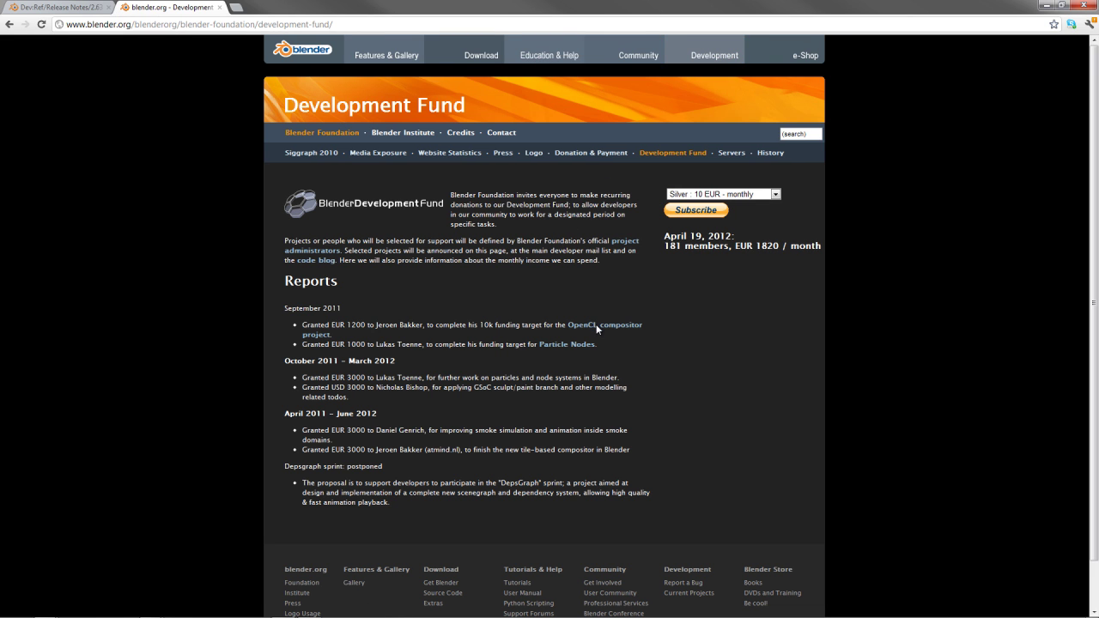
{"action": "left_click", "coordinate": [752, 194]}
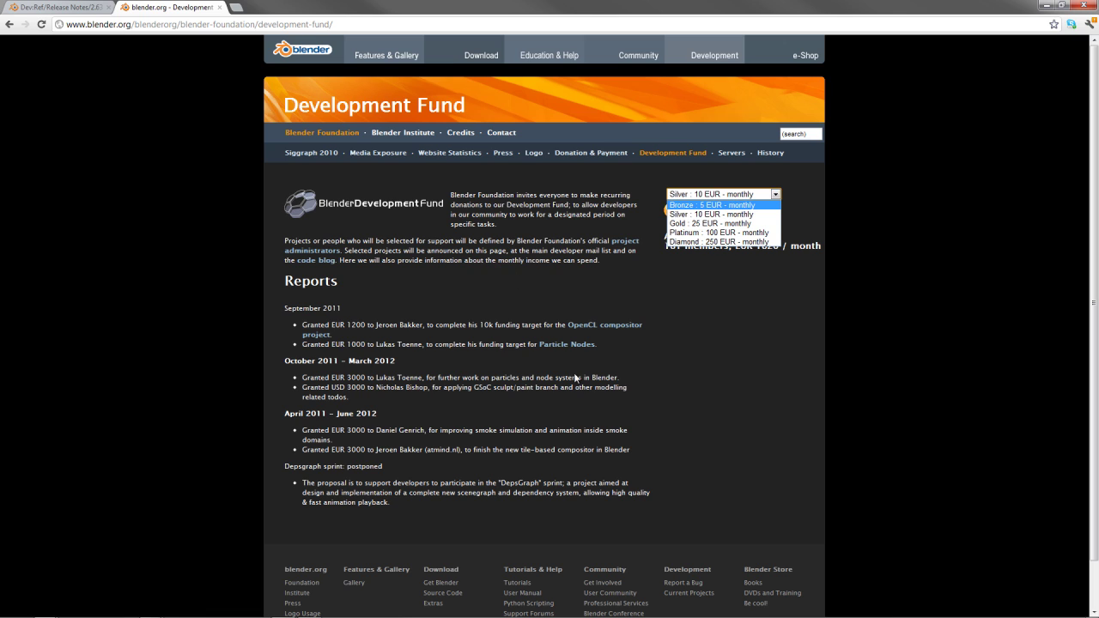
{"action": "left_click", "coordinate": [733, 350]}
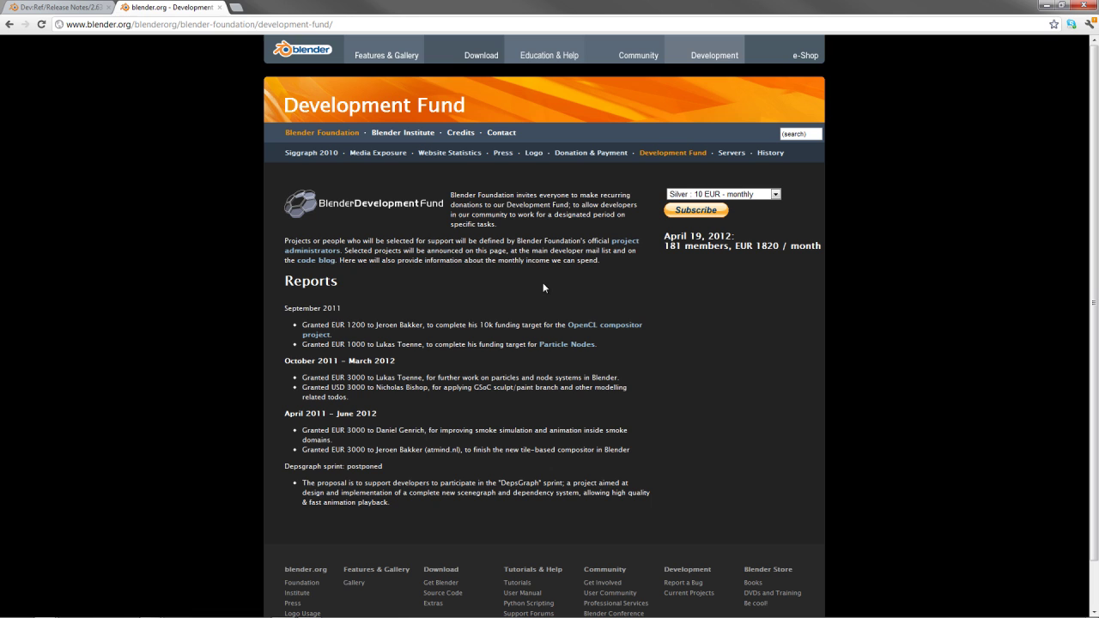
{"action": "mouse_move", "coordinate": [285, 307]}
{"action": "left_mouse_down"}
{"action": "mouse_move", "coordinate": [470, 430]}
{"action": "mouse_move", "coordinate": [483, 483]}
{"action": "left_mouse_up"}
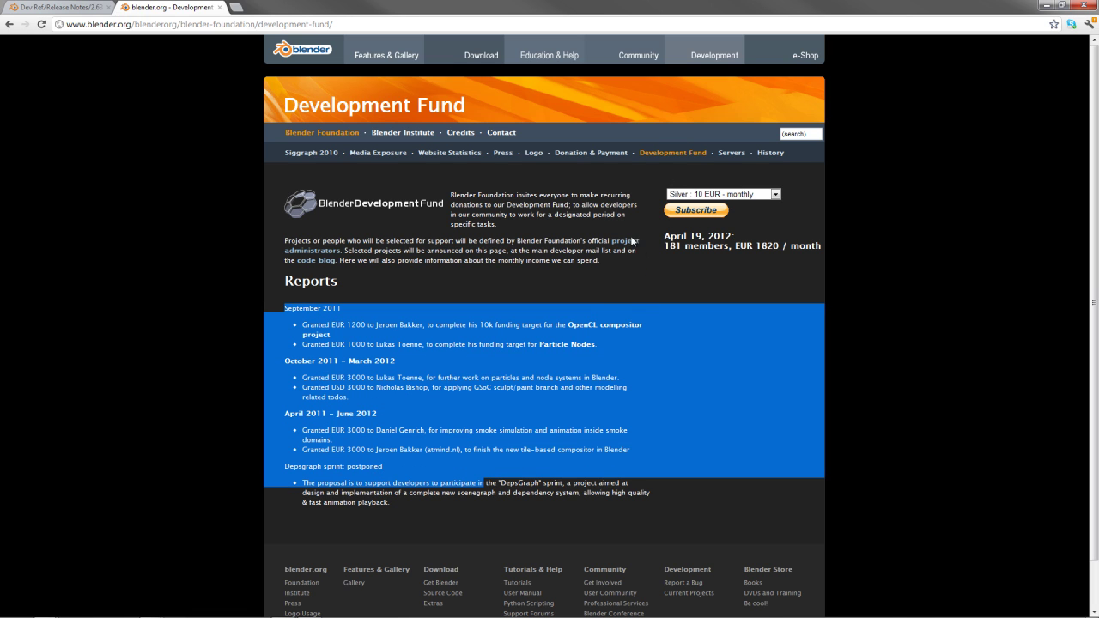
{"action": "left_click", "coordinate": [567, 343]}
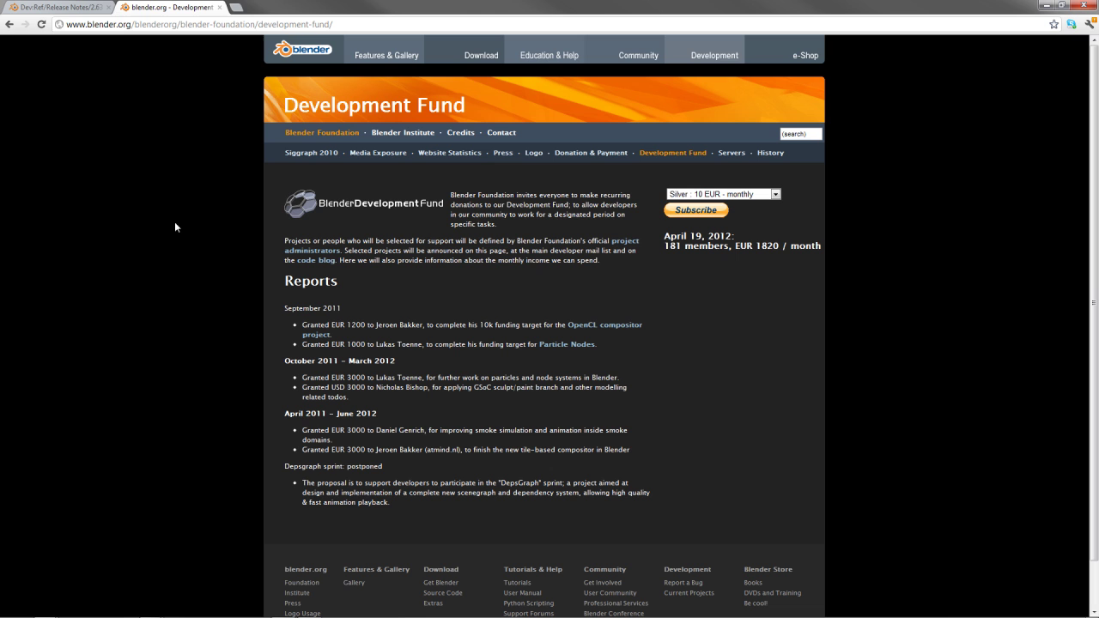
Glance at the release notes tab, return to the Development Fund tab and go back to blender.org's Development page
{"action": "key", "text": "ctrl+Tab"}
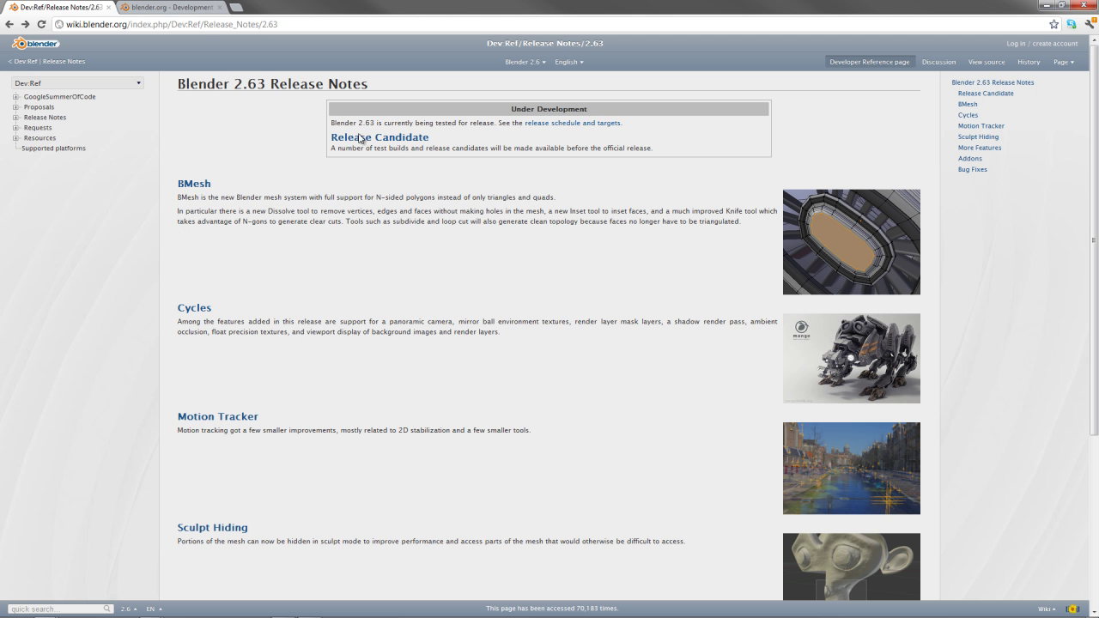
{"action": "key", "text": "ctrl+Tab"}
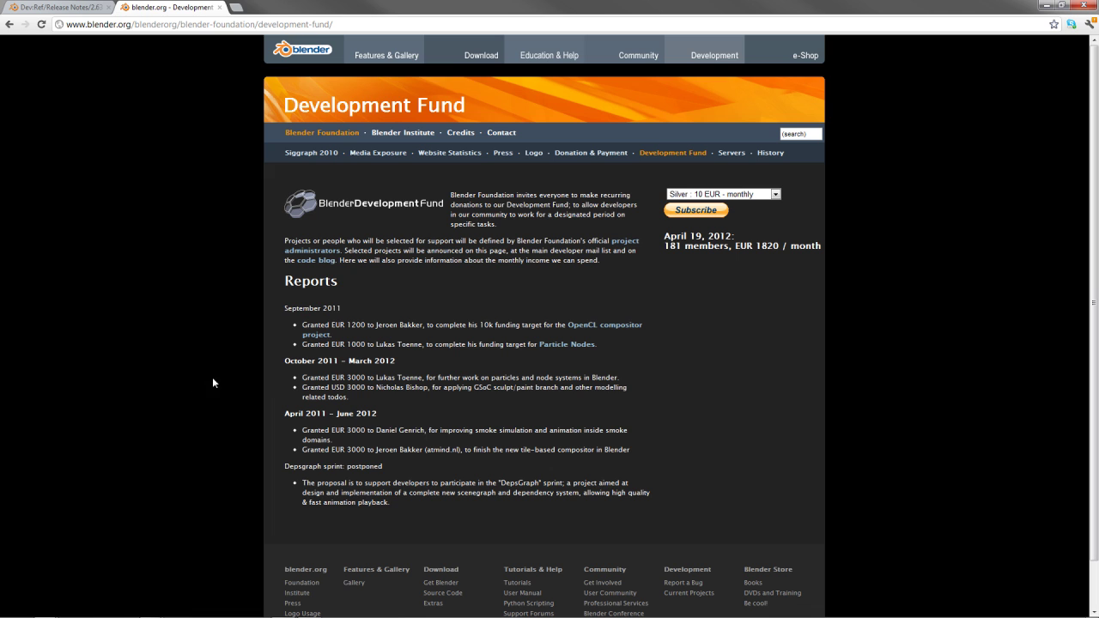
{"action": "key", "text": "alt+Left"}
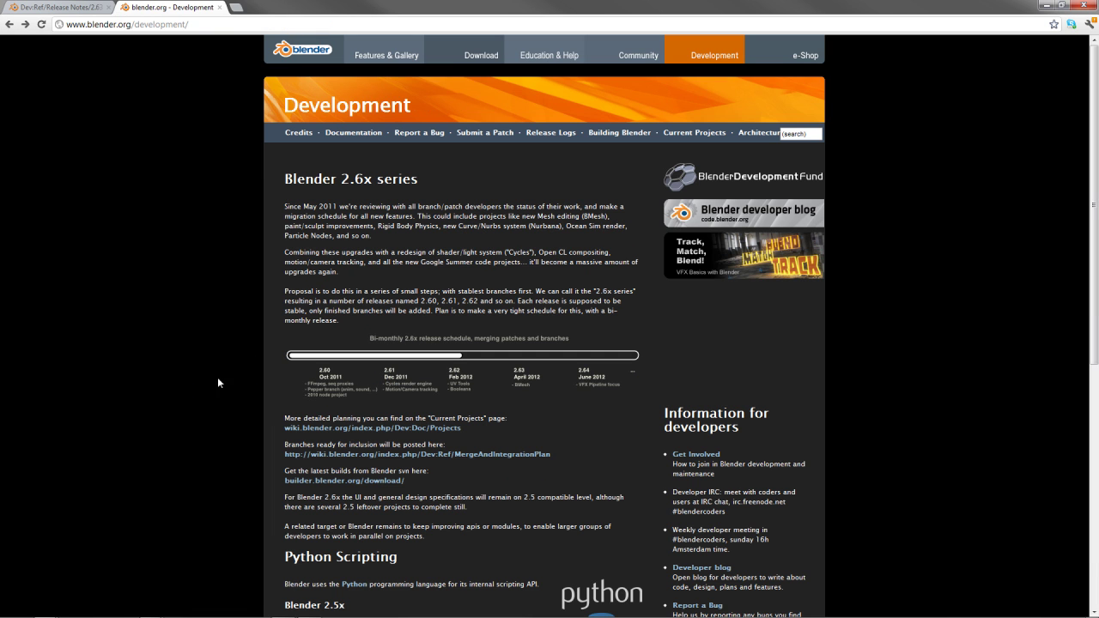